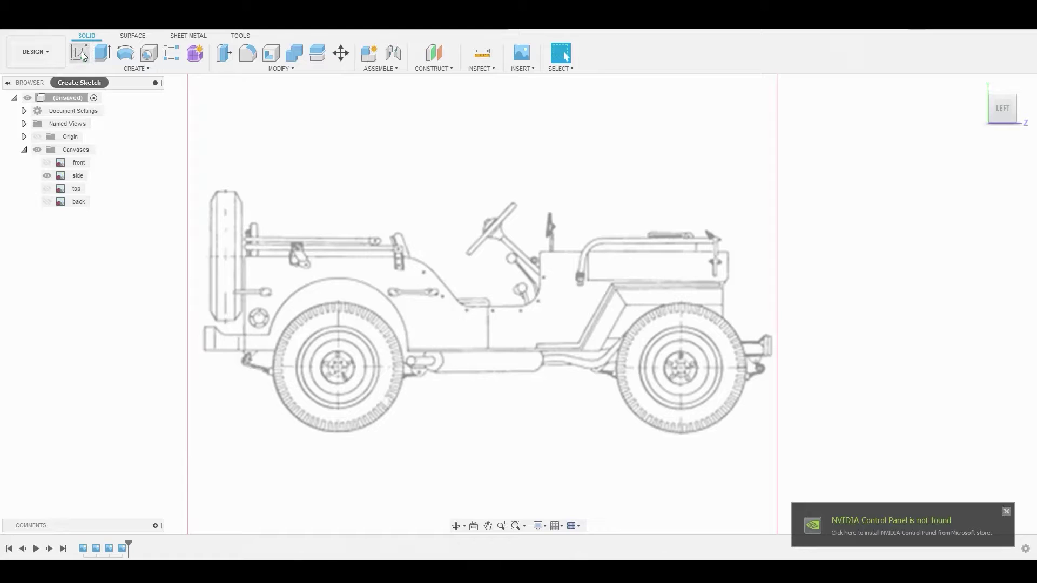
Start a sketch on the side view plane and trace the jeep's front tyre with a circle about 3.87 mm in diameter.
left_click(517, 254)
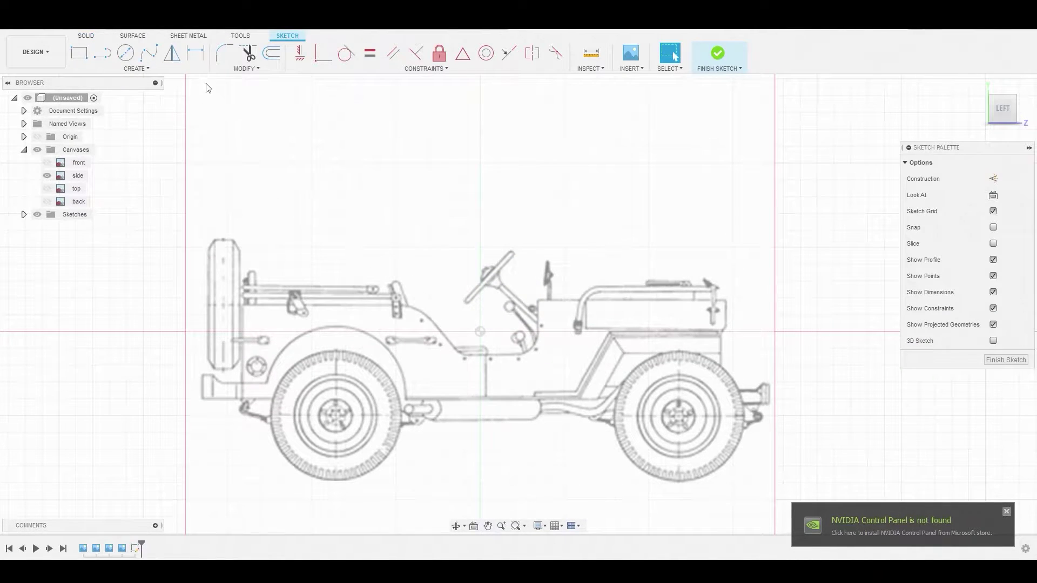
left_click(126, 53)
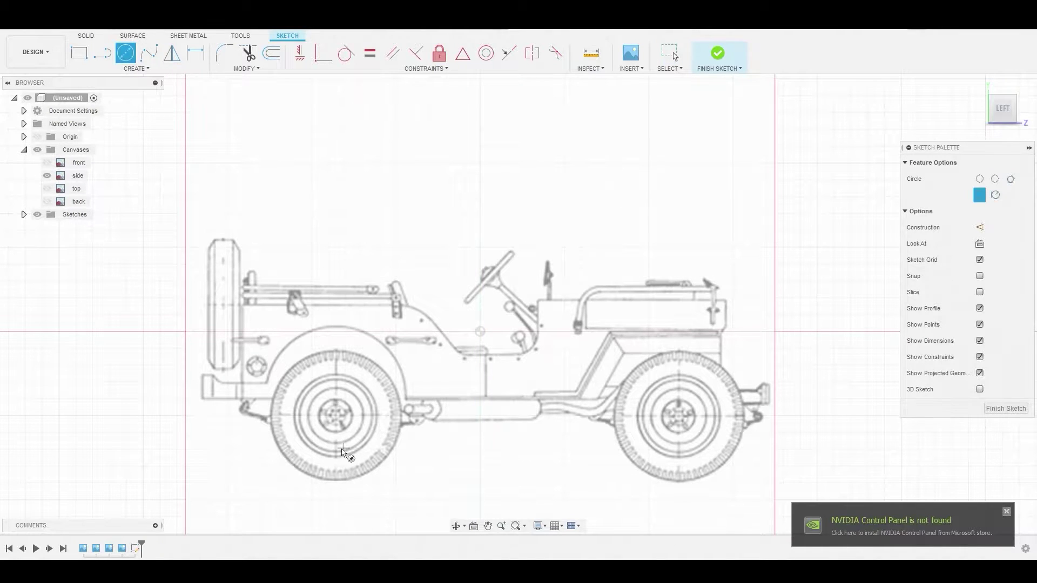
scroll(342, 448, "up", 6)
scroll(481, 388, "down", 3)
middle_click_drag(648, 375, 202, 370)
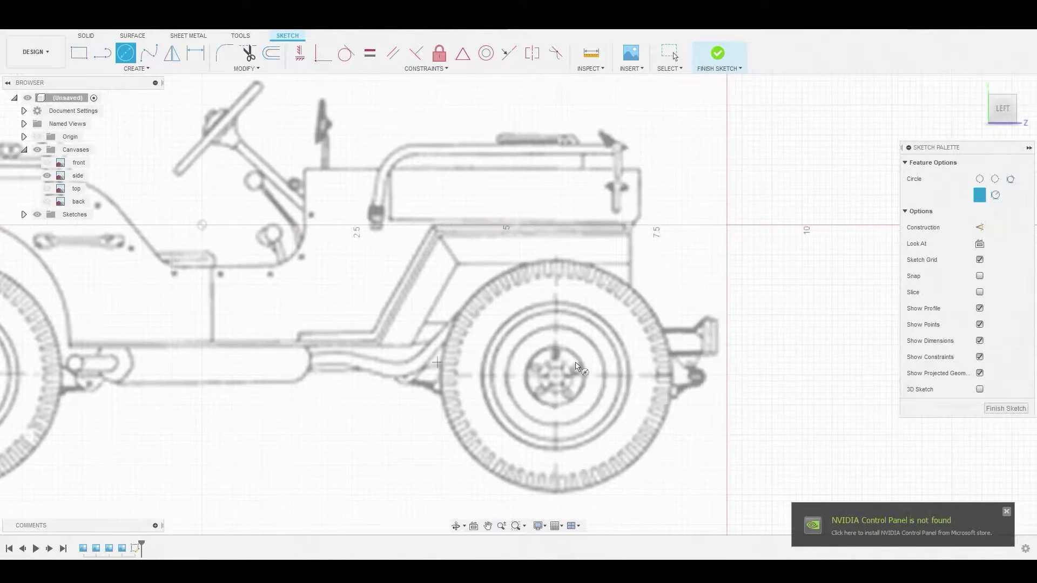
scroll(577, 367, "up", 2)
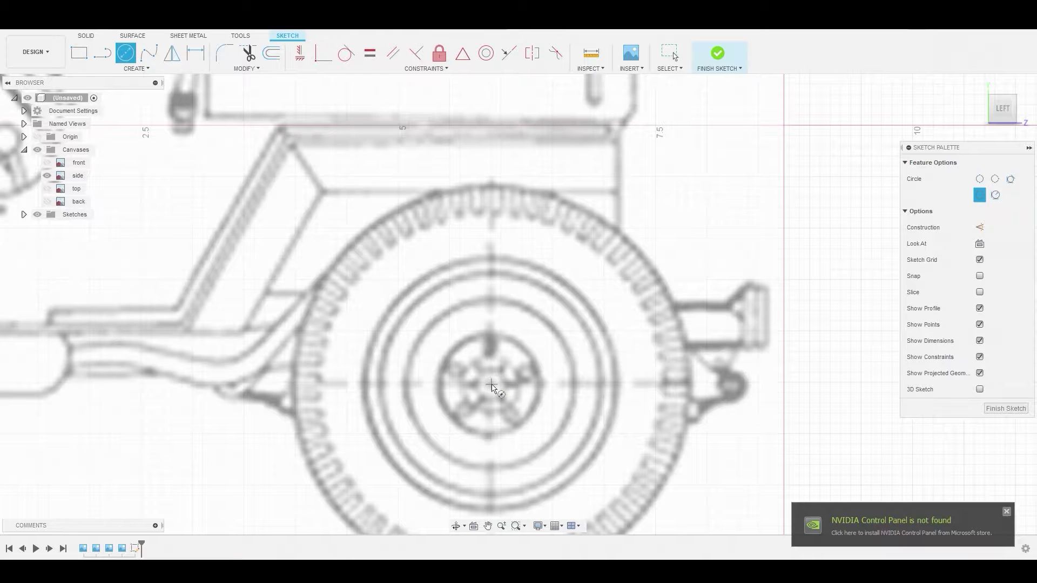
left_click(491, 385)
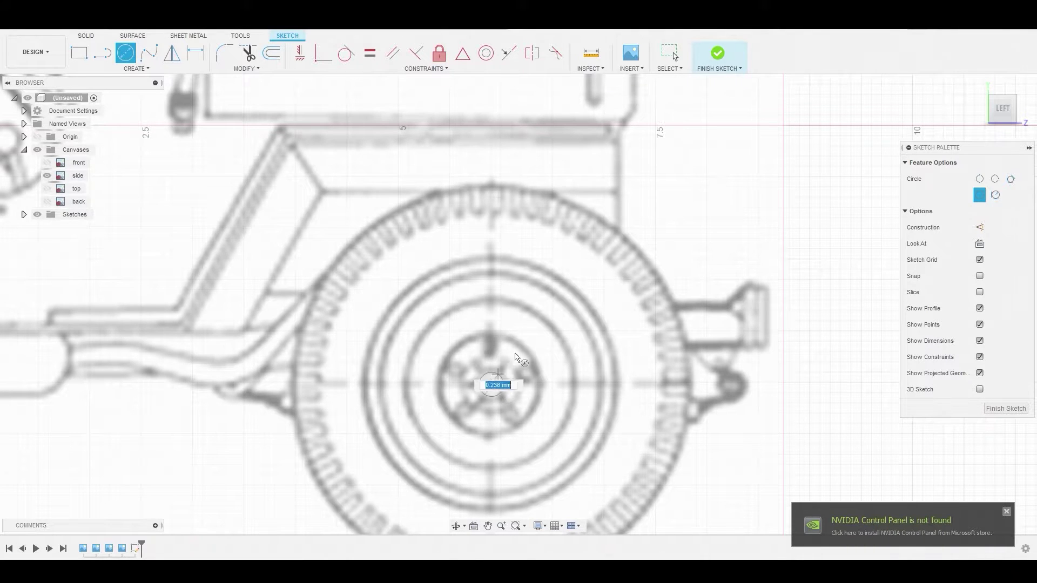
left_click(643, 259)
scroll(415, 301, "down", 4)
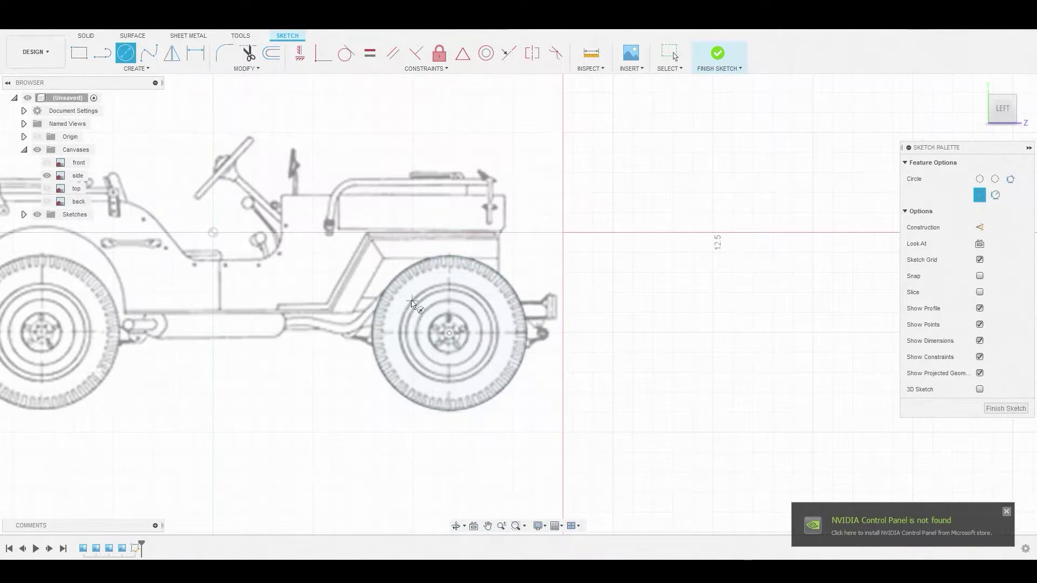
right_click(317, 293)
left_click(357, 294)
Copy the front tyre circle and move the copy about 10.24 mm horizontally onto the rear wheel.
middle_click_drag(361, 300, 478, 291)
left_click(494, 294)
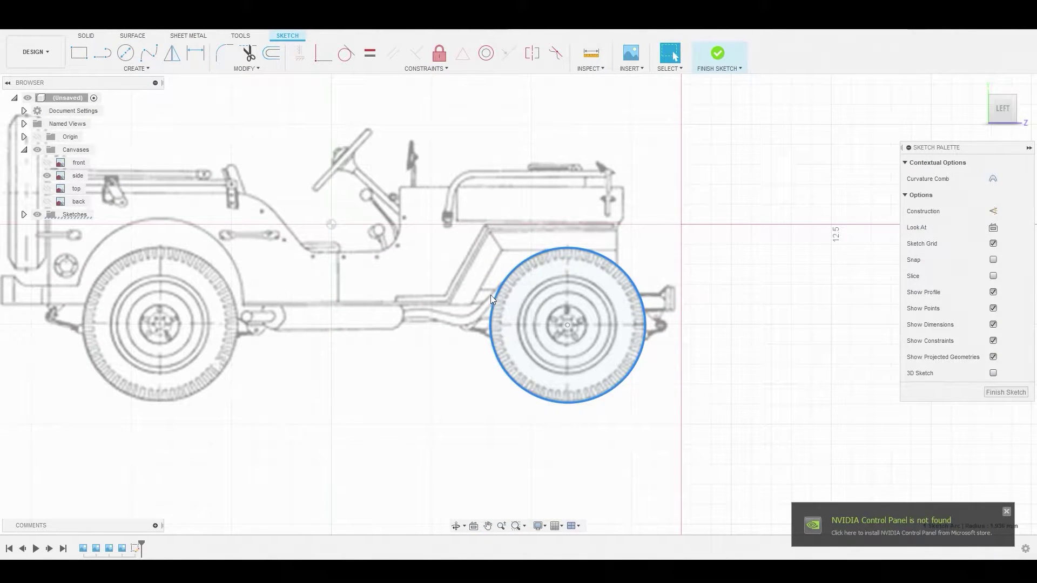
key("m")
left_click_drag(534, 326, 126, 326)
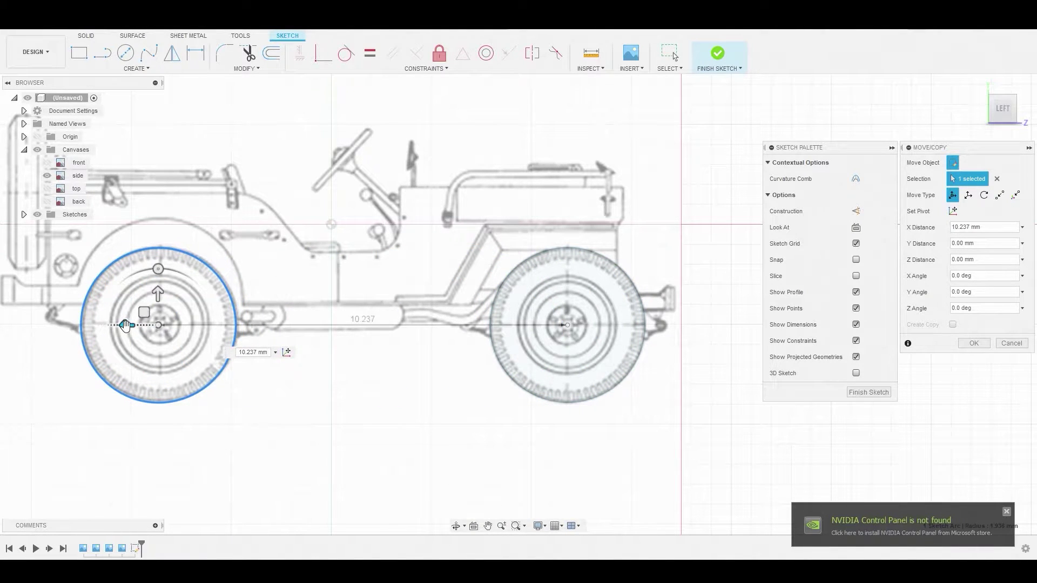
right_click(426, 244)
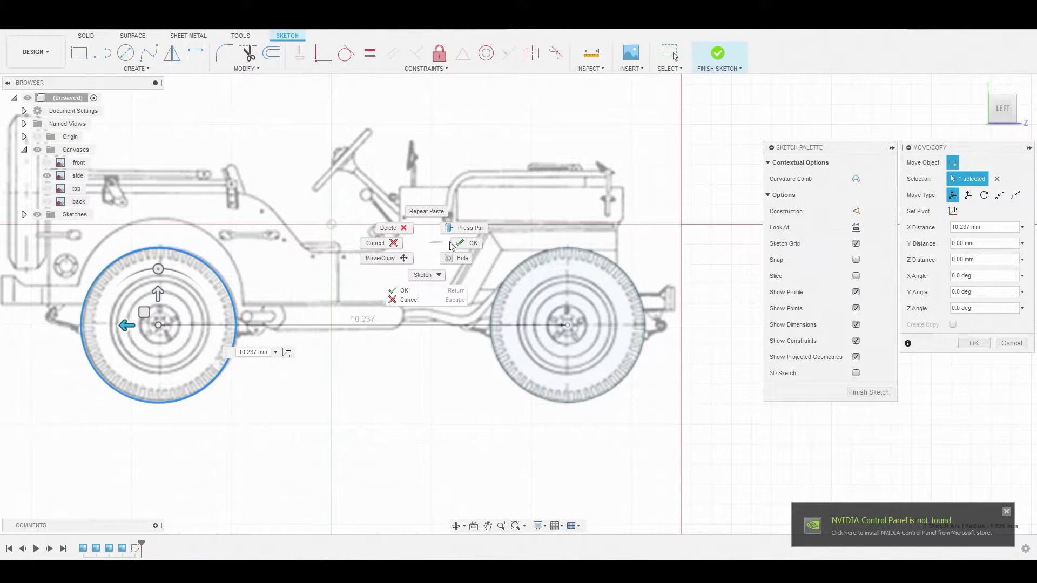
left_click(458, 243)
Extrude both wheel circles -0.77 mm as new bodies, using the front canvas as the reference for tyre width.
left_click(153, 315)
left_click(543, 311)
right_click(543, 311)
left_click(586, 295)
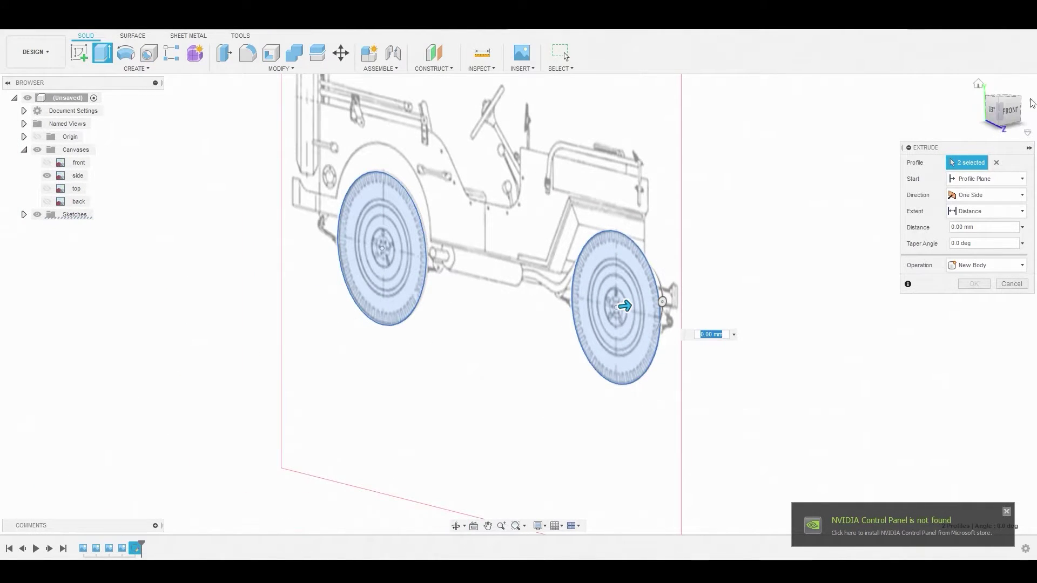
left_click(1009, 111)
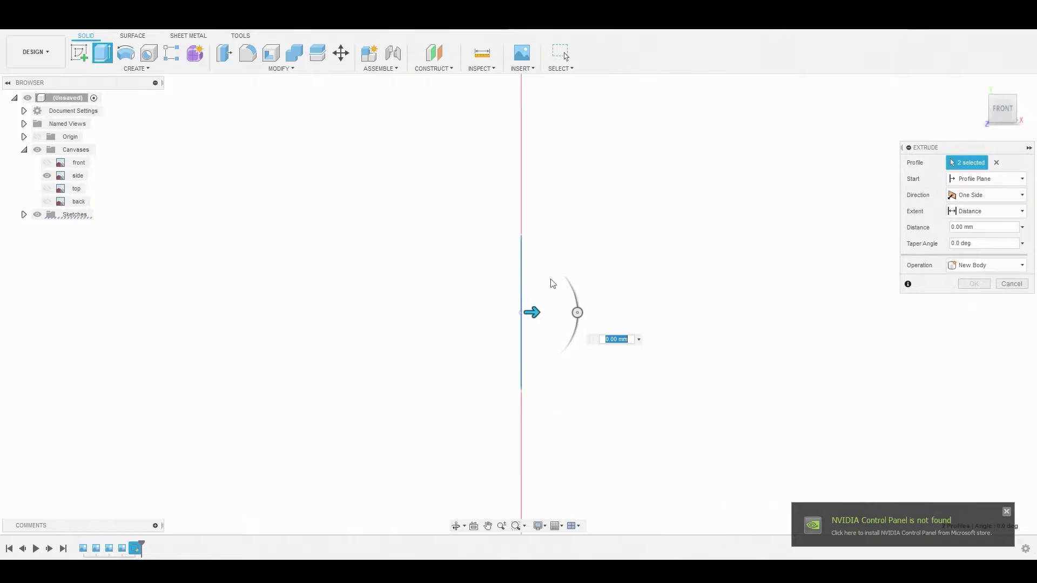
left_click(48, 163)
left_click_drag(523, 311, 502, 311)
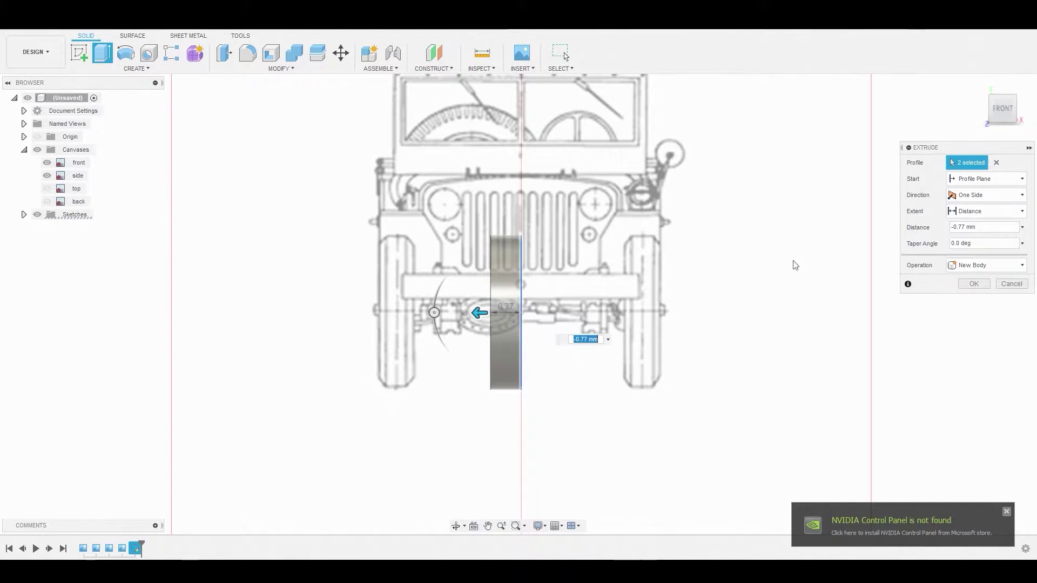
left_click(974, 285)
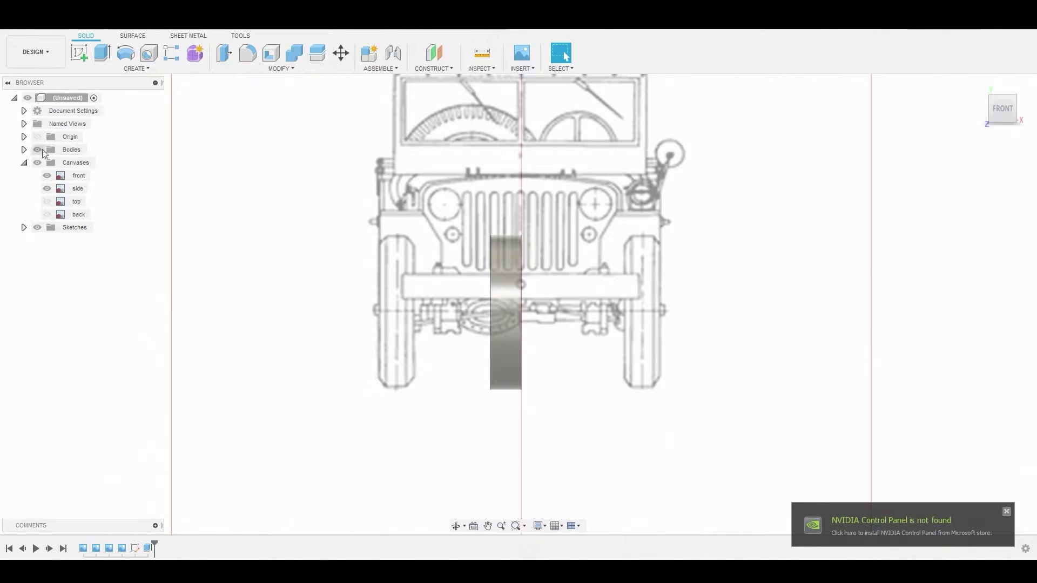
Move the two wheel bodies -2.755 mm in X onto the tyre in the front canvas.
left_click(24, 150)
left_click(75, 175)
left_click(78, 163, "ctrl")
right_click(99, 164)
left_click(116, 185)
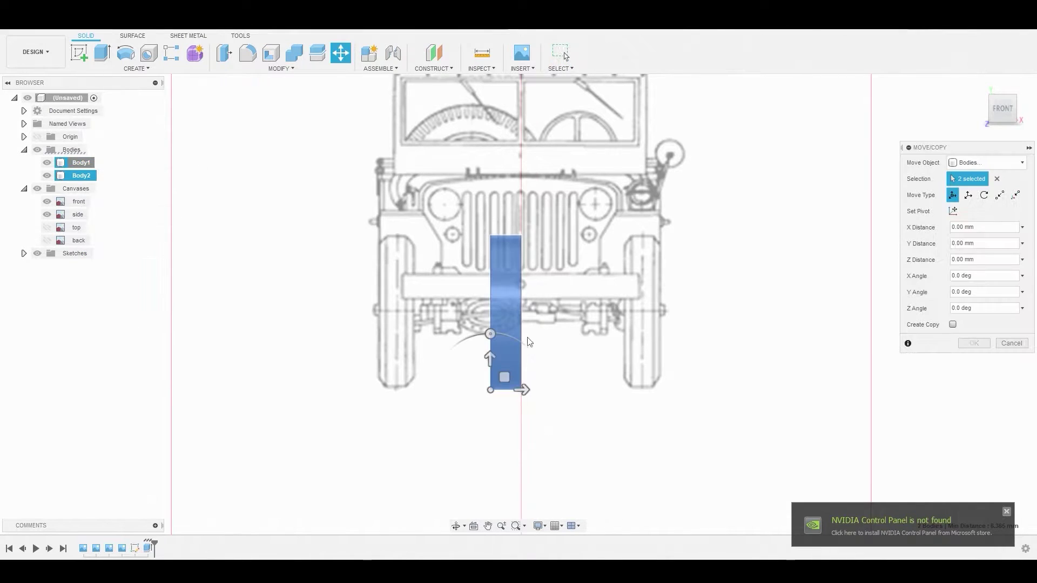
left_click_drag(522, 388, 411, 378)
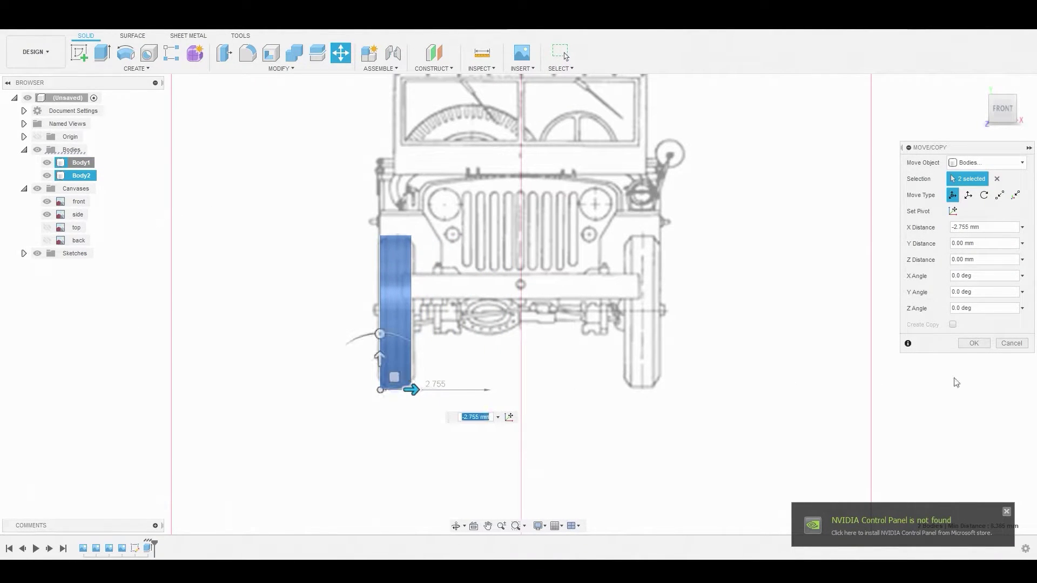
left_click(974, 344)
Mirror the two wheel bodies across the jeep's lengthwise centre plane to make the opposite pair.
left_click(137, 69)
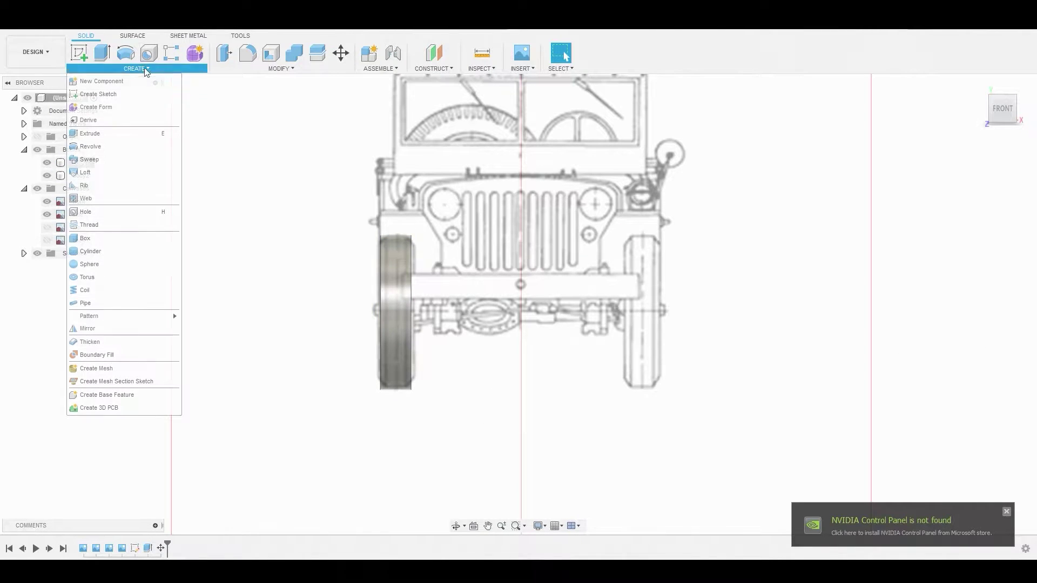
left_click(115, 327)
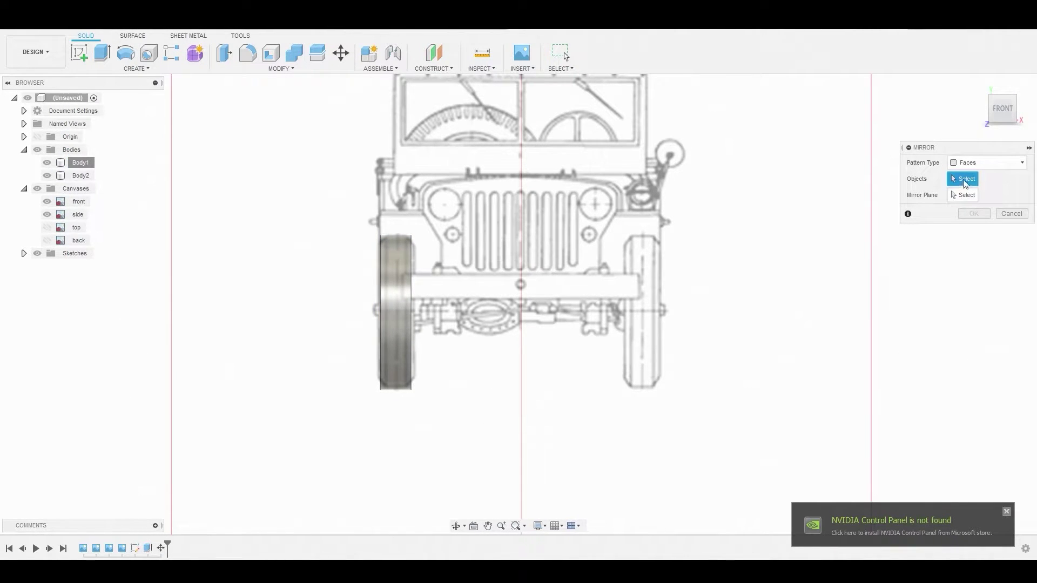
left_click(1001, 163)
left_click(988, 196)
left_click(90, 182)
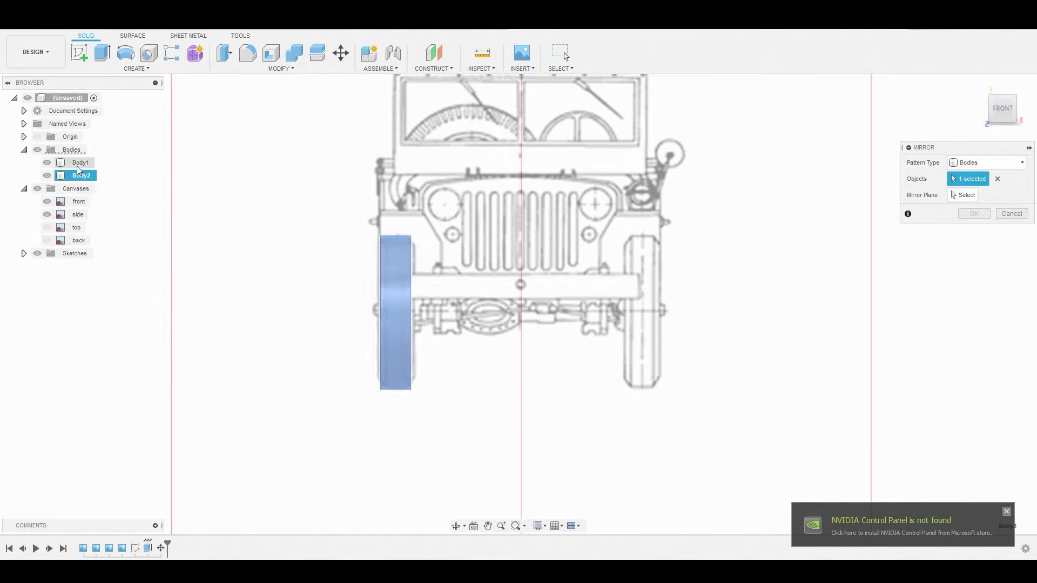
left_click(79, 167)
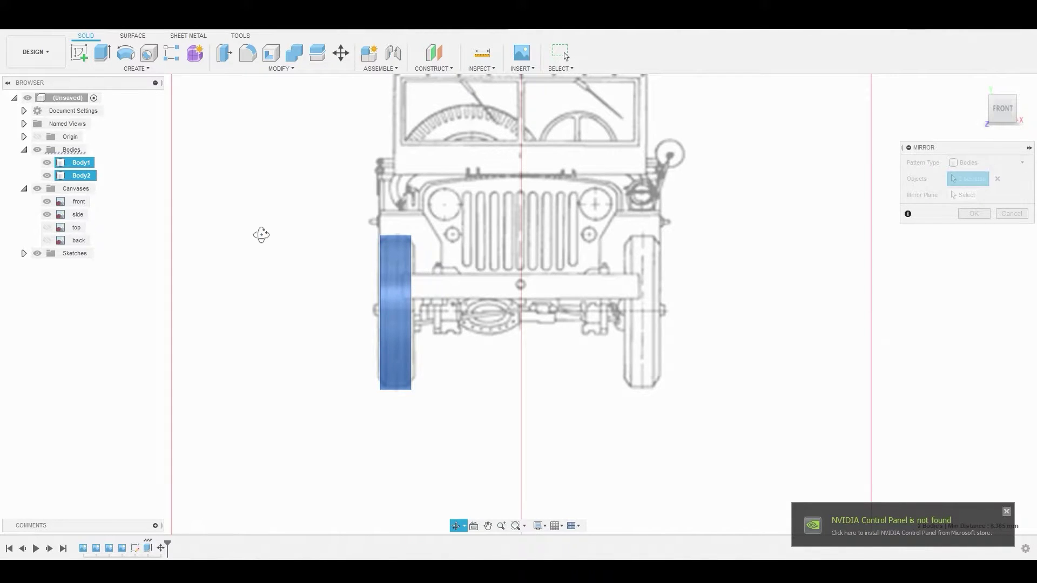
middle_click_drag(261, 234, 297, 240, "shift")
left_click(964, 195)
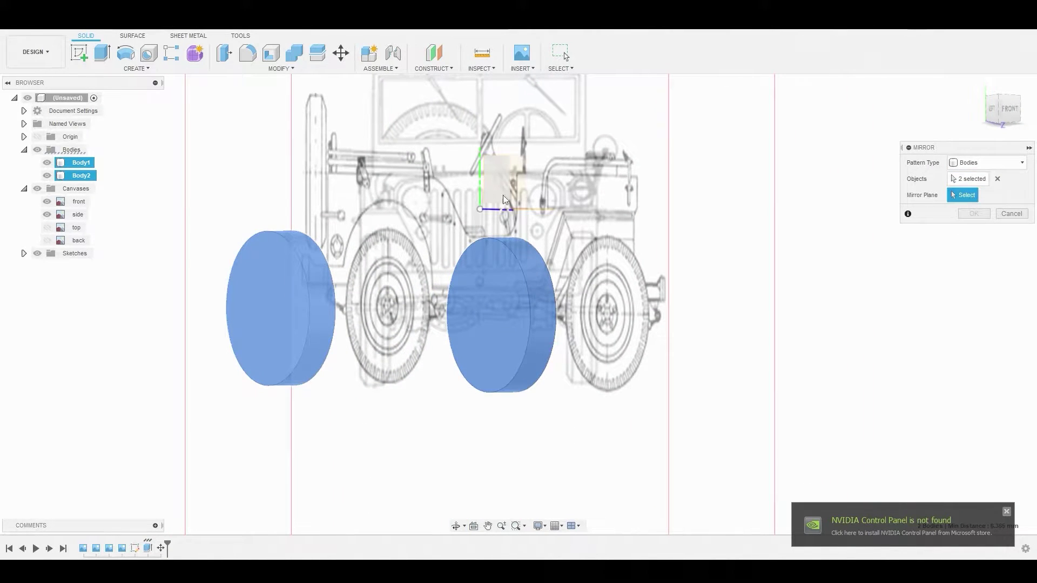
left_click(503, 185)
mouse_move(727, 253)
middle_mouse_down("shift")
mouse_move(720, 241)
mouse_move(674, 244)
mouse_move(726, 246)
middle_mouse_up("shift")
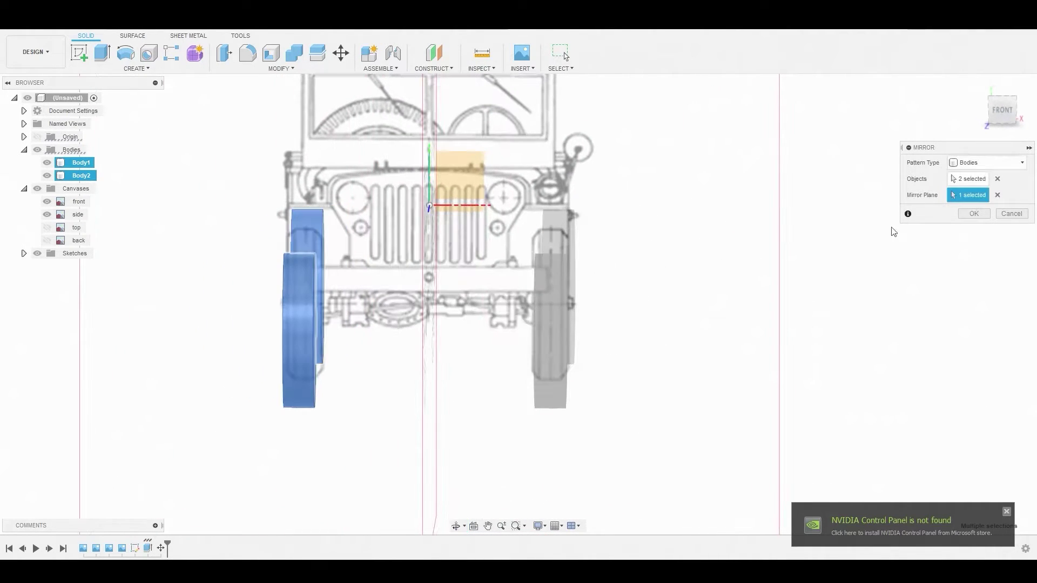
left_click(974, 214)
Sketch a rectangle about 14.3 by 2.5 mm over the jeep's body on the side plane and lower its bottom edge to the sill.
left_click(980, 108)
left_click(79, 53)
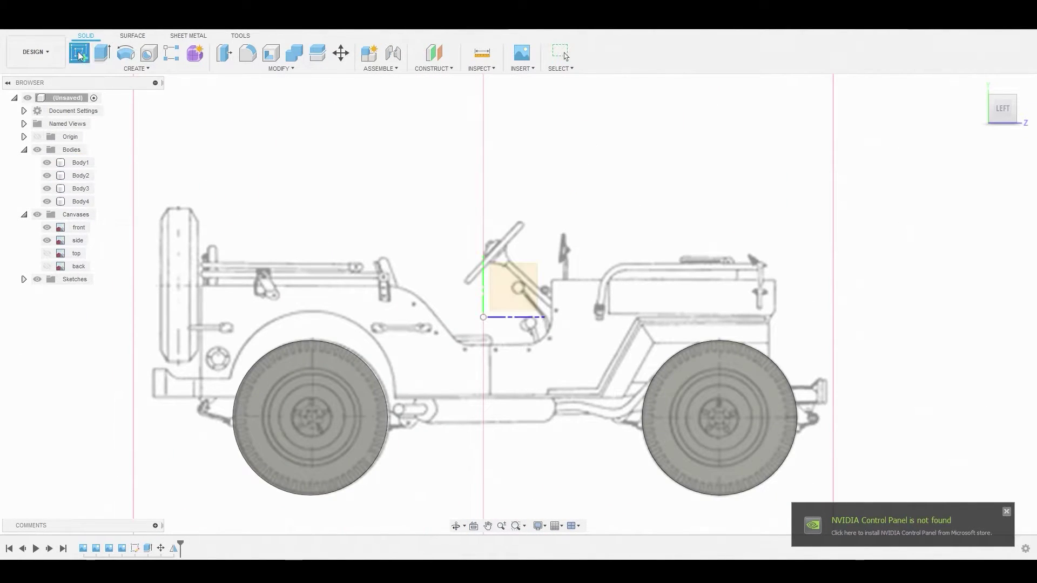
left_click(409, 218)
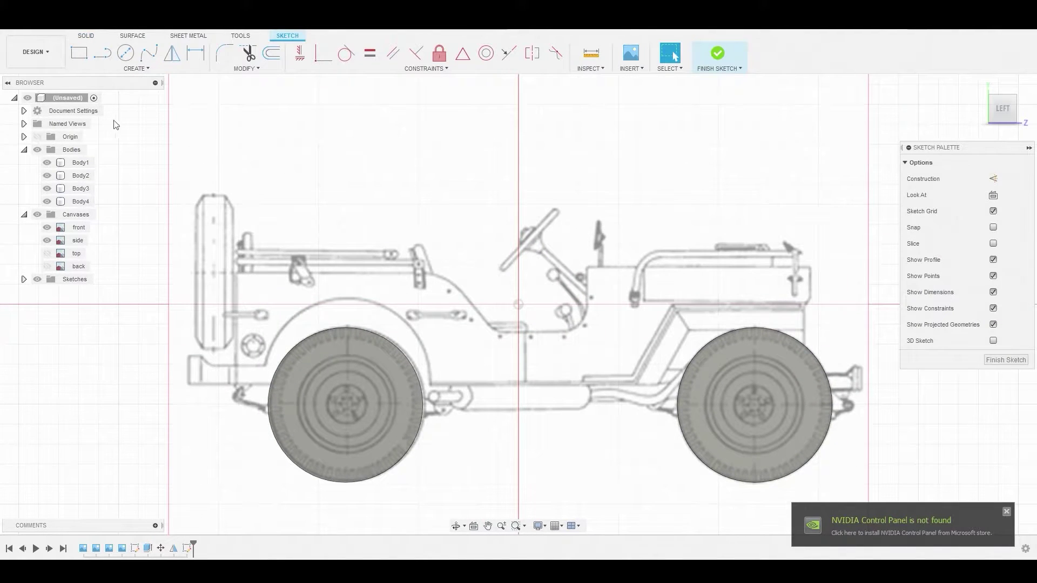
left_click(80, 54)
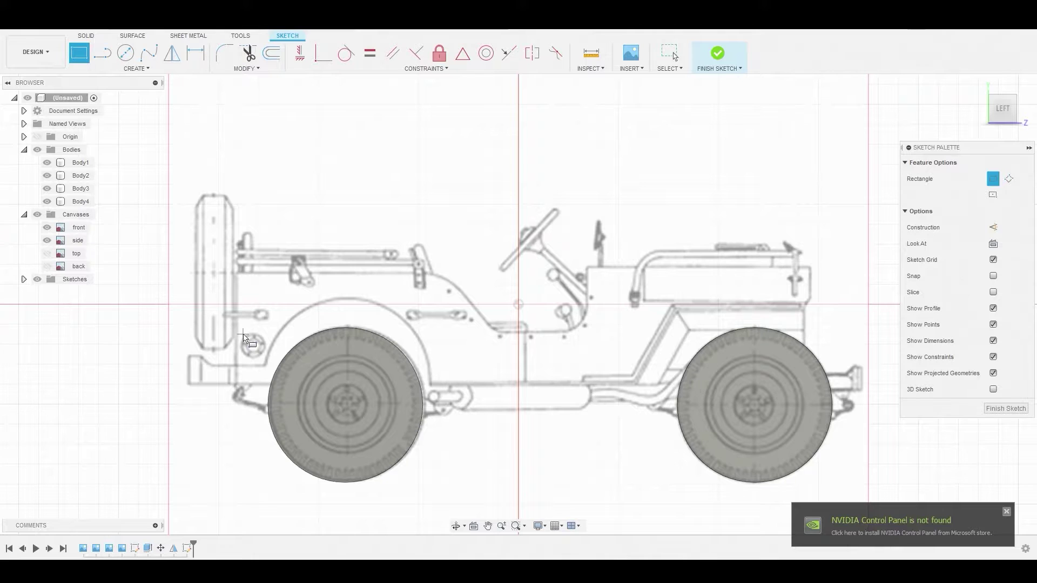
left_click(236, 367)
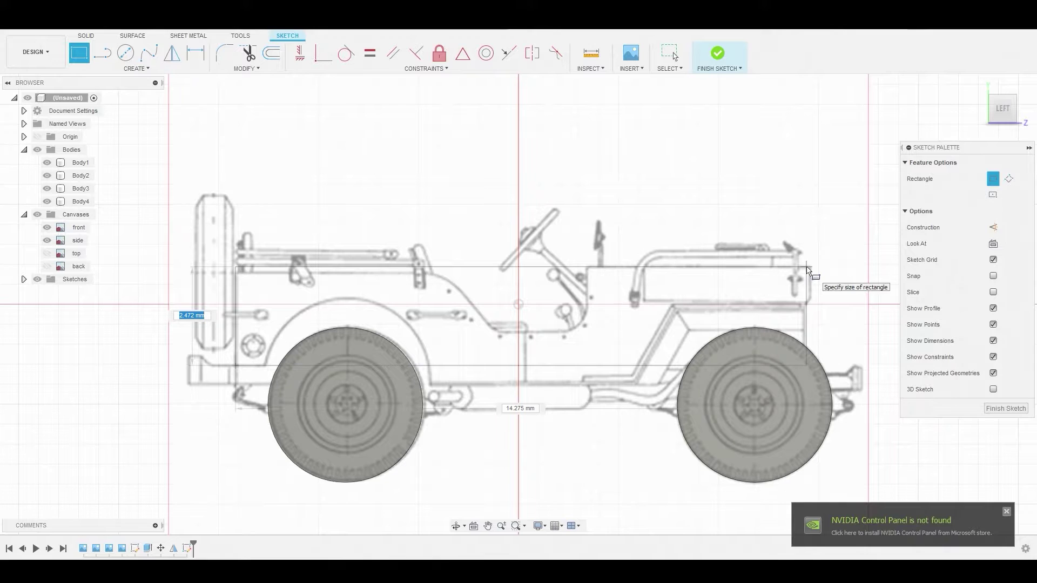
left_click(807, 268)
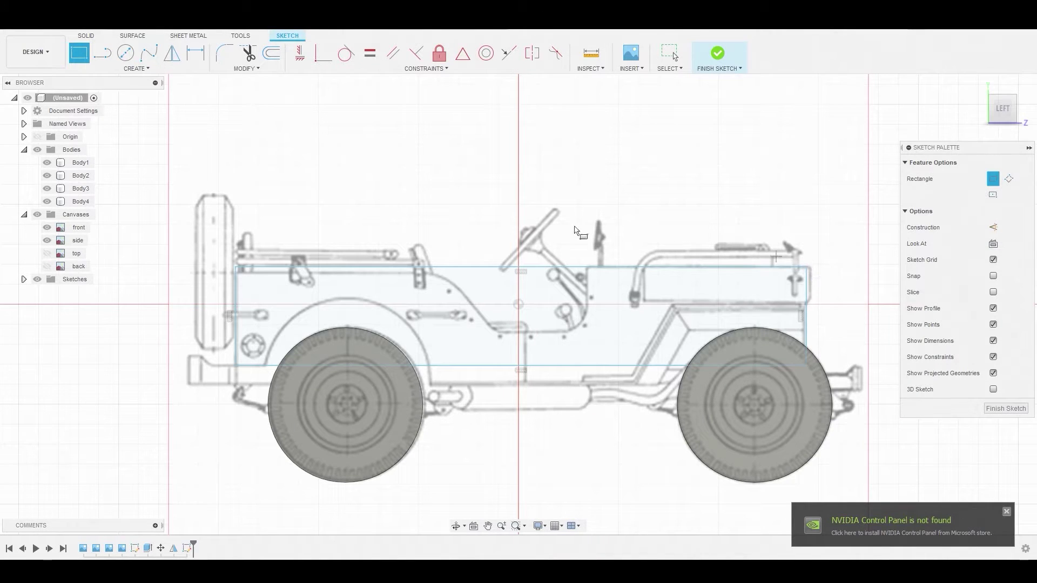
right_click(307, 189)
left_click(362, 199)
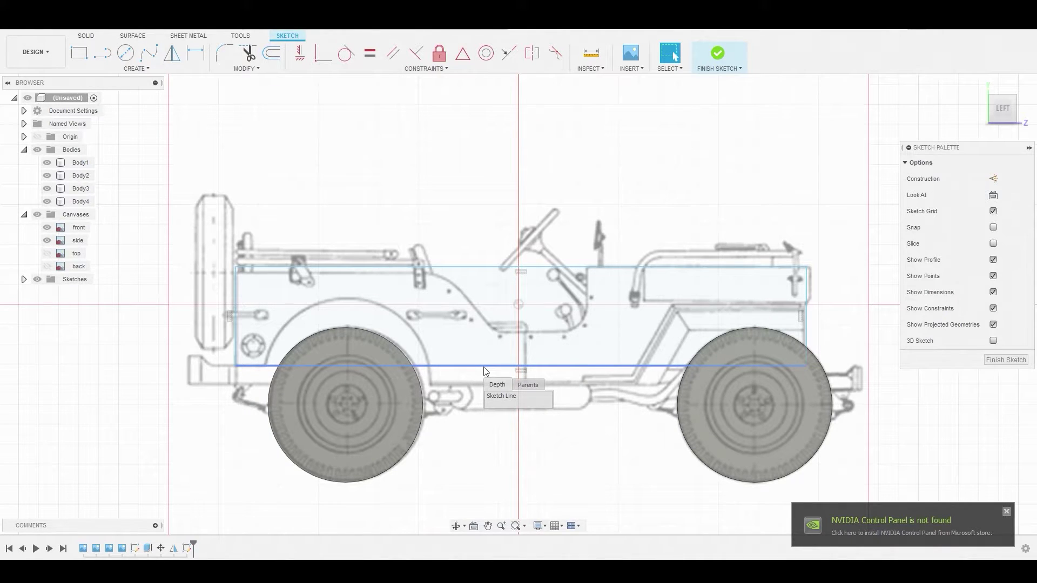
left_click_drag(485, 371, 486, 389)
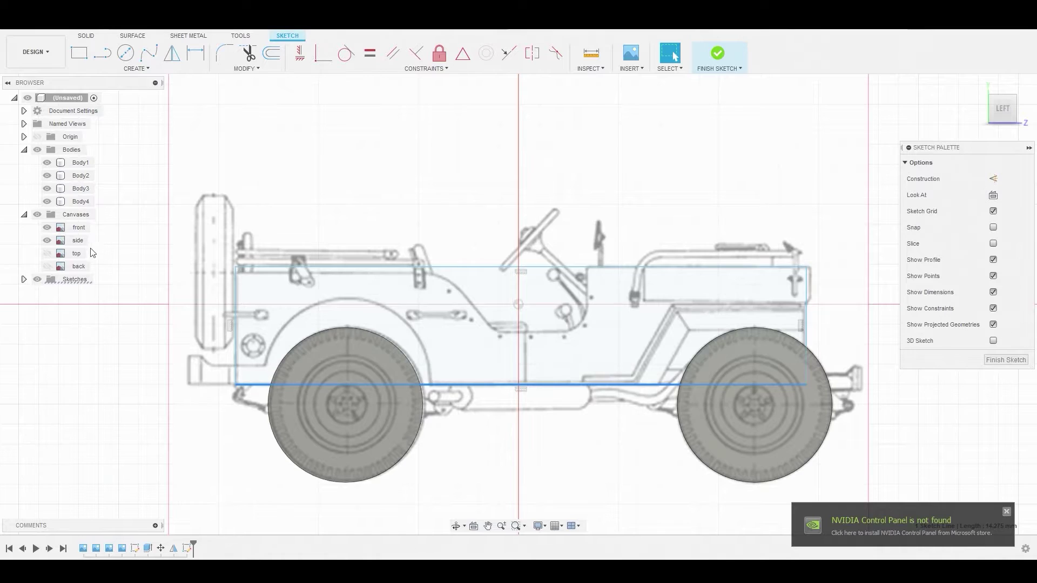
Draw a horizontal line about 0.73 mm long from the rectangle's rear edge to the start of the rear wheel arch.
scroll(254, 363, "up", 3)
left_click(102, 53)
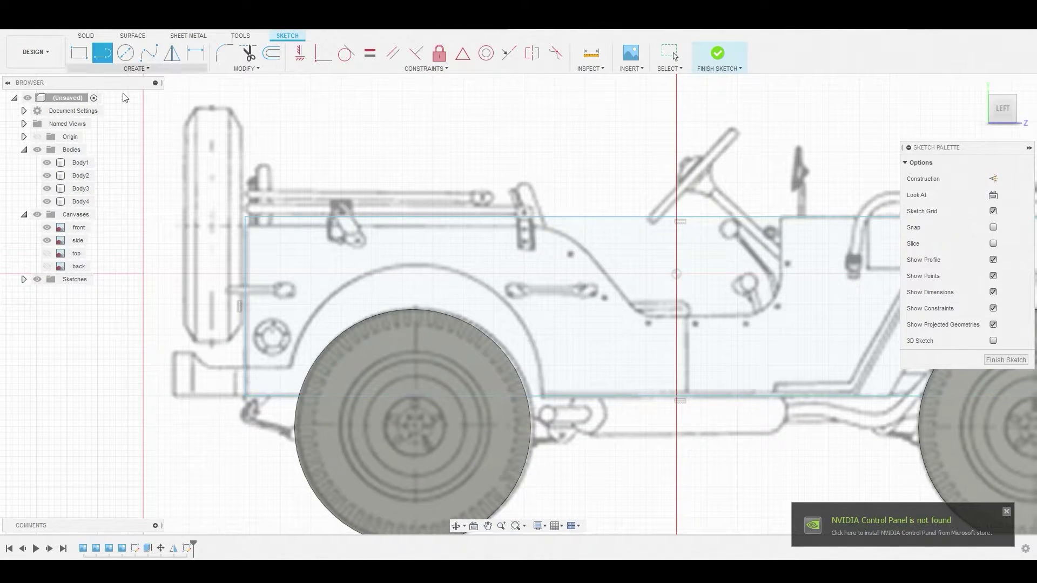
left_click(246, 368)
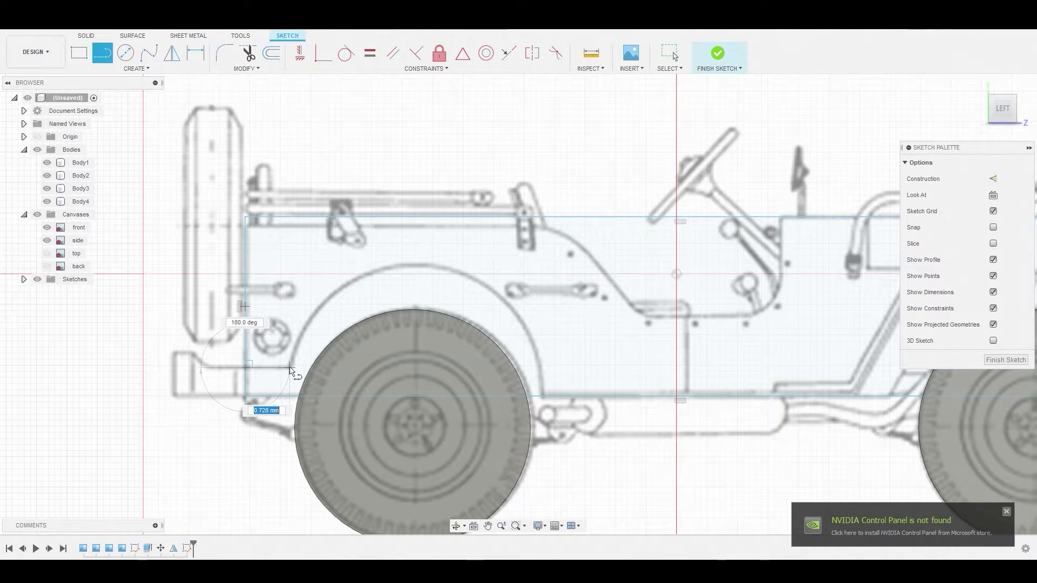
left_click(290, 368)
right_click(185, 372)
left_click(222, 372)
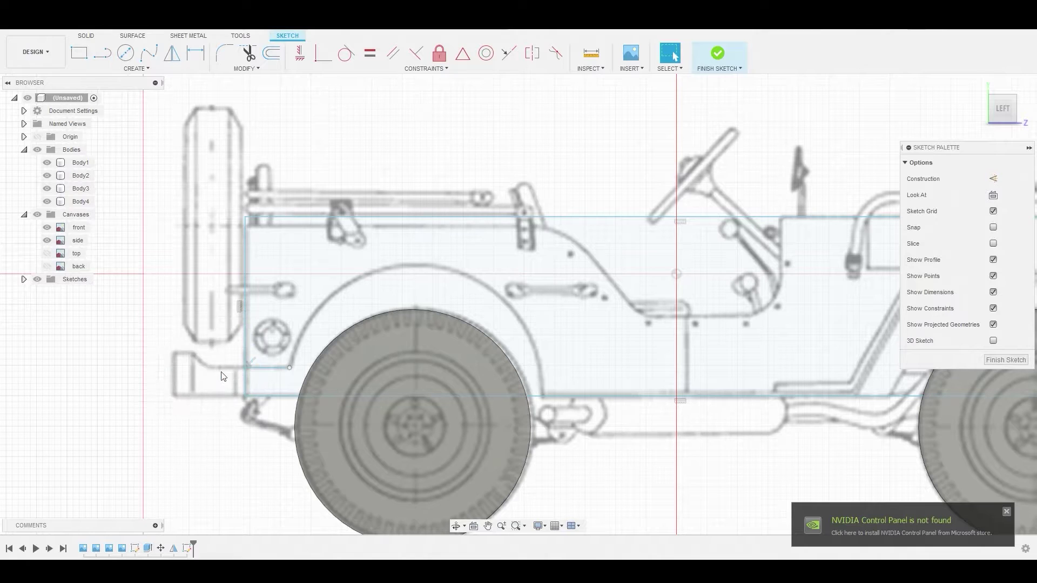
Trim the rear edge below the short line and pull the bottom edge's loose endpoint forward to beneath the line's end.
left_click(248, 53)
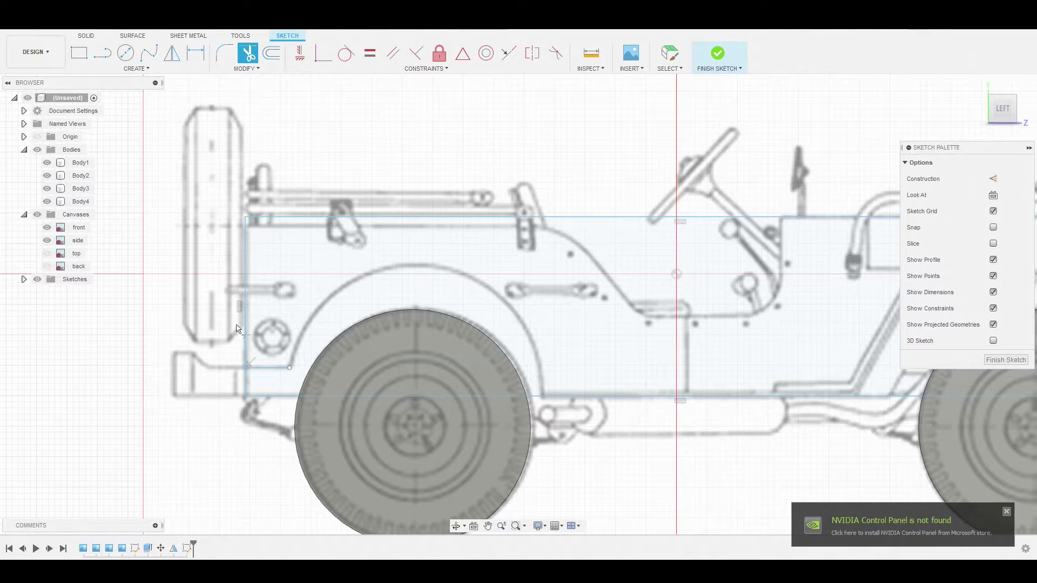
left_click(247, 378)
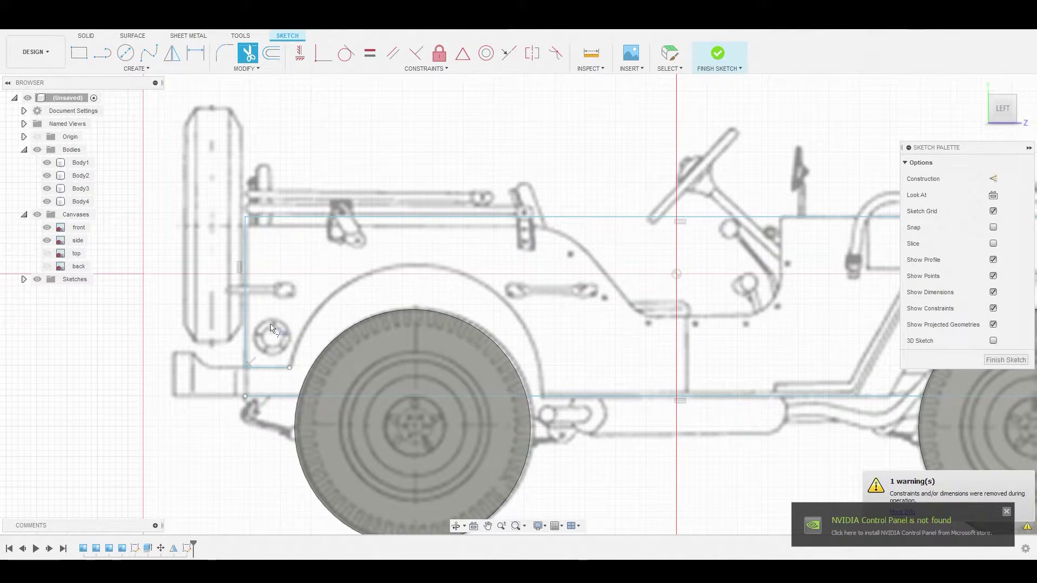
right_click(210, 366)
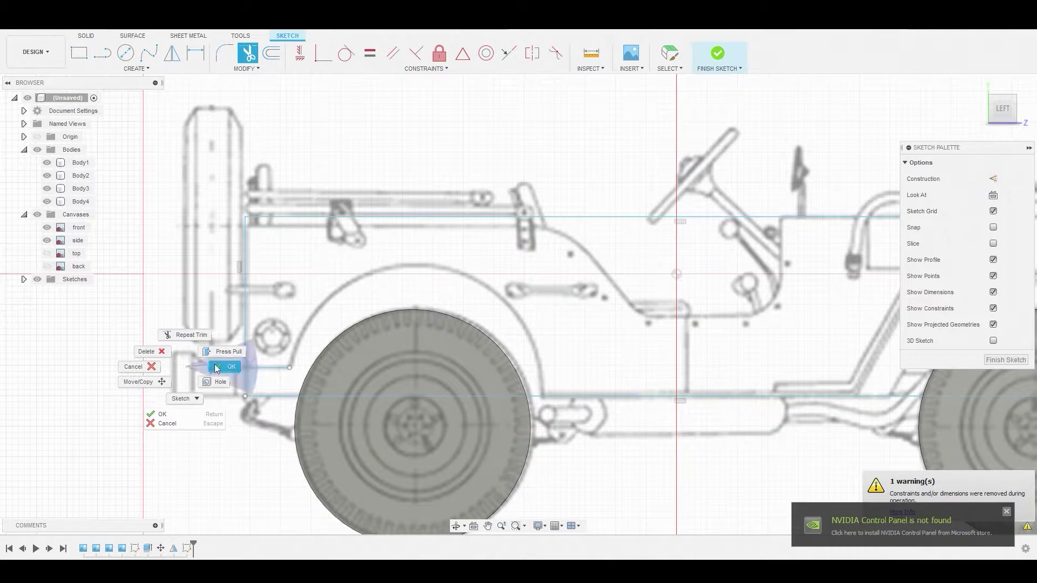
left_click(230, 372)
left_click_drag(248, 396, 266, 397)
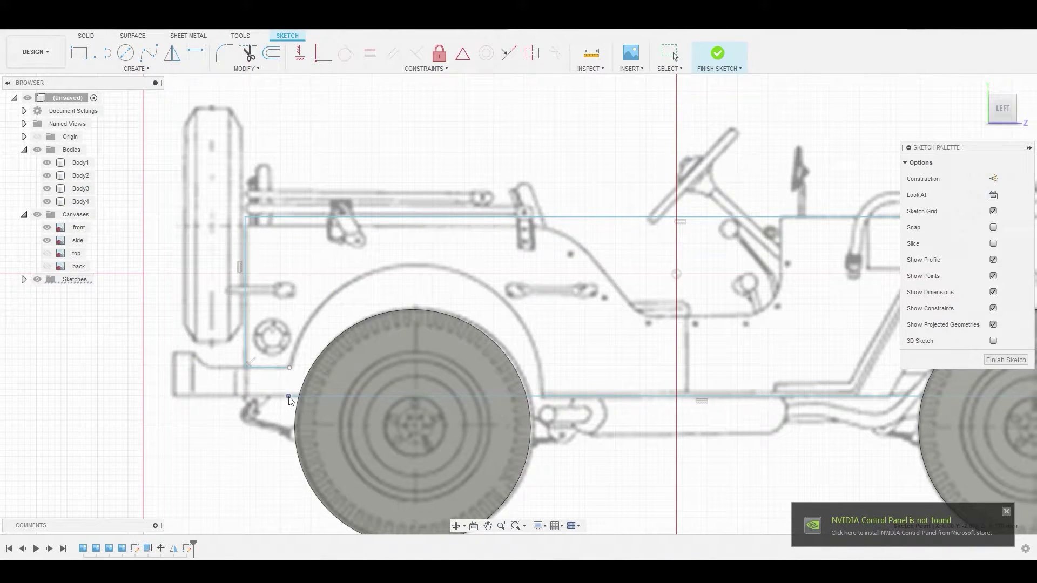
Close the body profile with a short vertical line between the rear notch line's end and the bottom edge's endpoint.
left_click(107, 52)
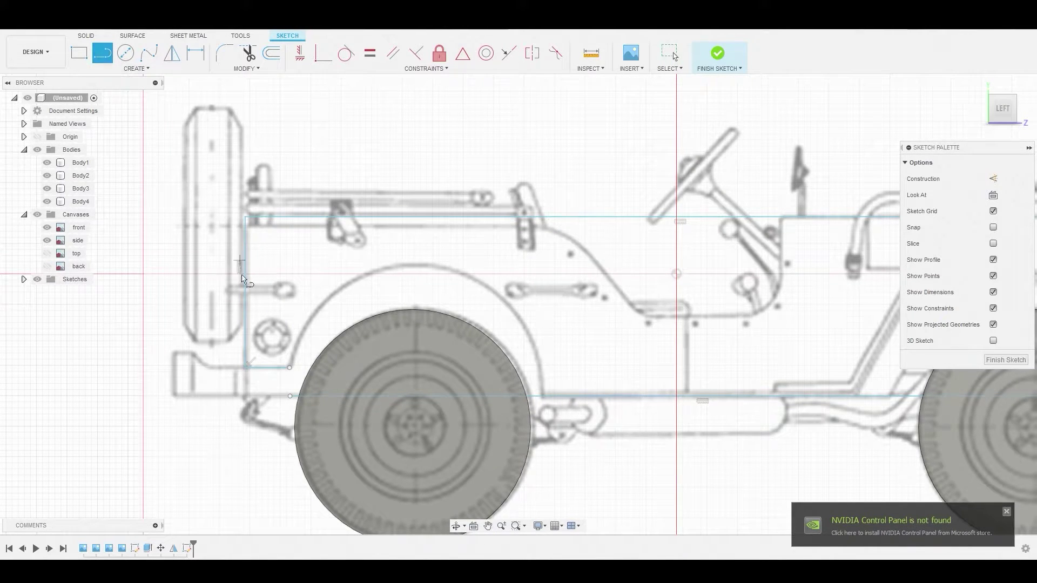
left_click(290, 396)
right_click(184, 380)
left_click(229, 379)
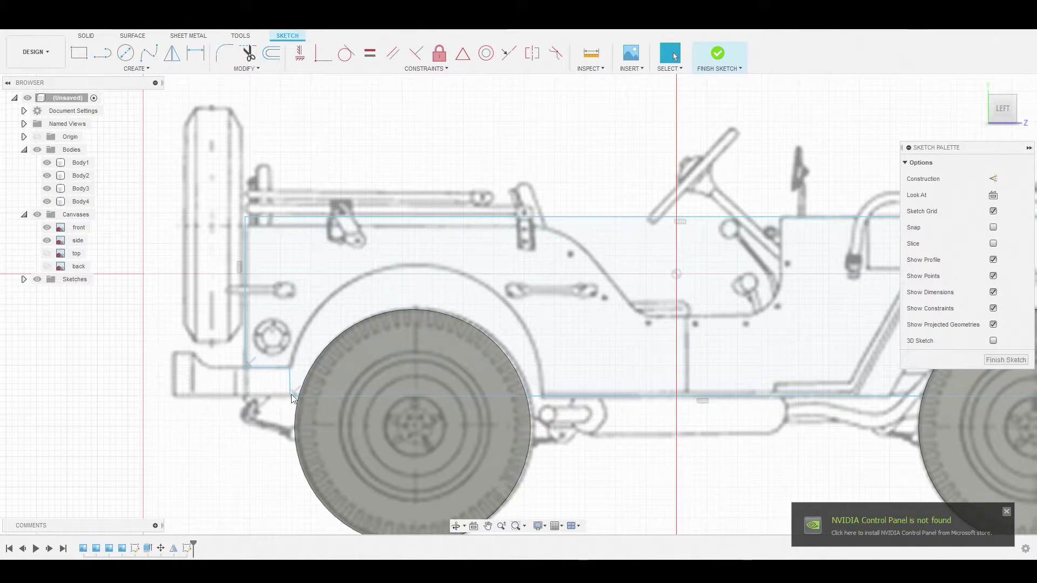
Extrude the closed body profile -3.574 mm from the centre plane to the wheels' outer side as a new body.
scroll(767, 299, "down", 2)
middle_click_drag(767, 299, 453, 355)
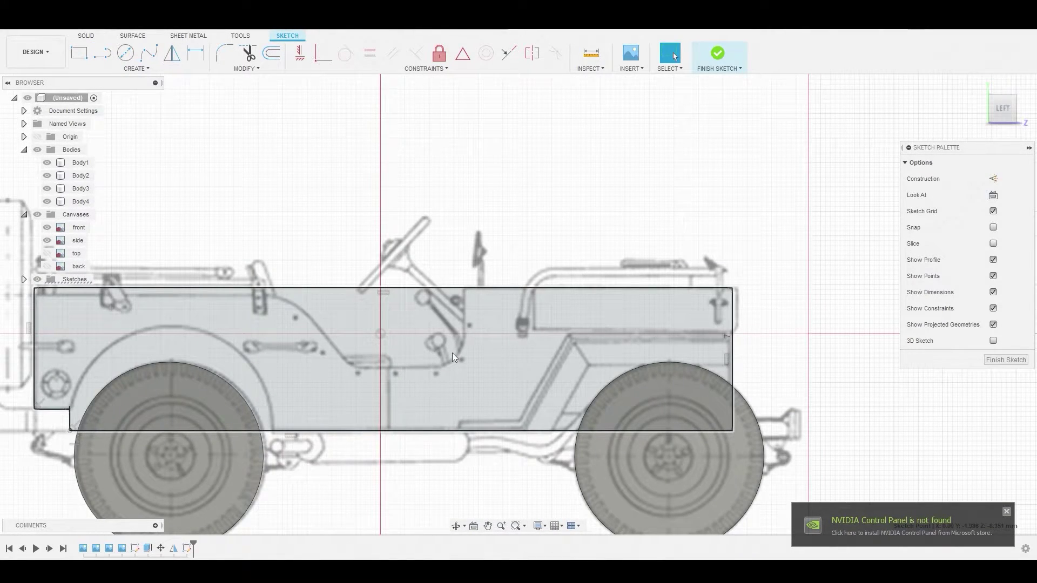
left_click(453, 354)
right_click(452, 352)
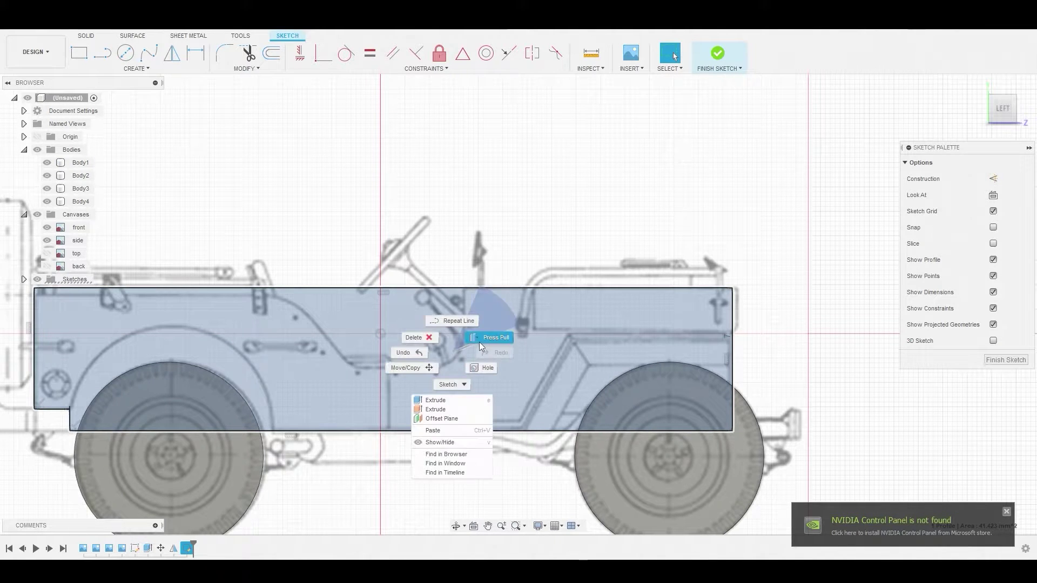
left_click(482, 339)
middle_click_drag(456, 339, 270, 349, "shift")
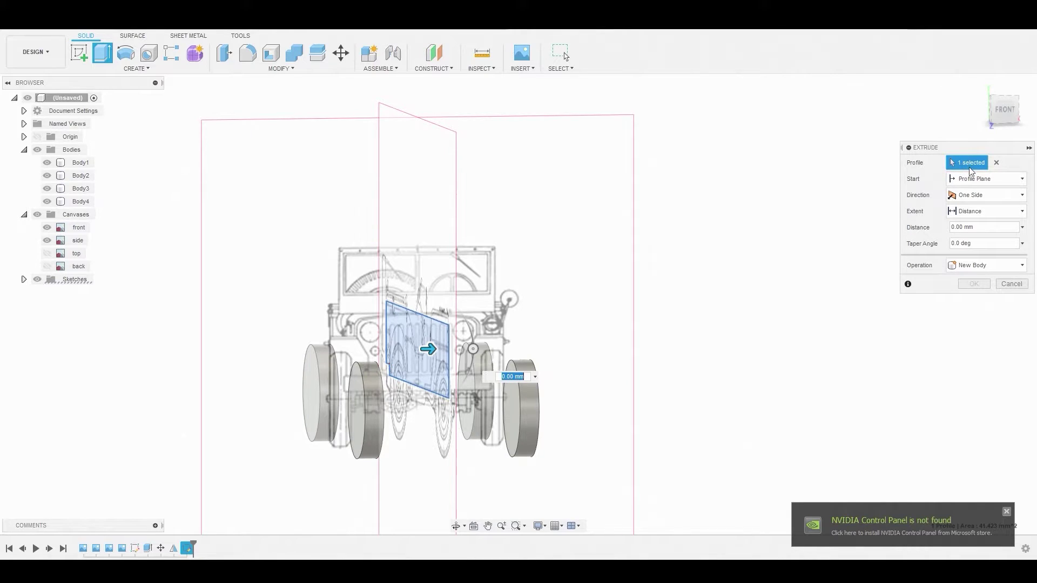
left_click(1004, 110)
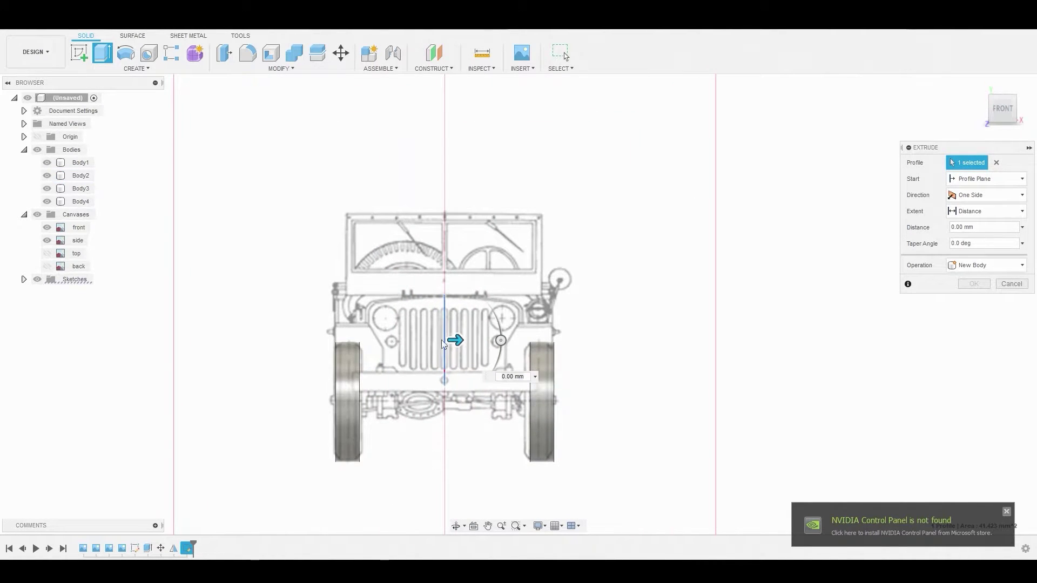
left_click_drag(458, 339, 348, 339)
left_click(978, 264)
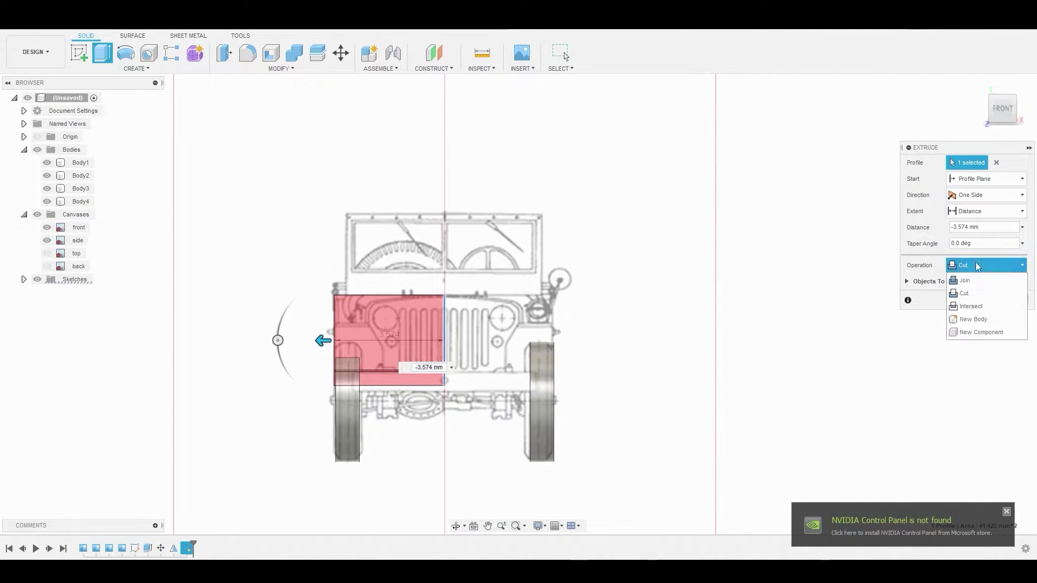
left_click(978, 318)
left_click(980, 286)
Sketch a three-point arc on the body's outer side face, tracing the rear wheel arch from the notch corner to the bottom edge.
left_click(979, 108)
scroll(244, 345, "up", 4)
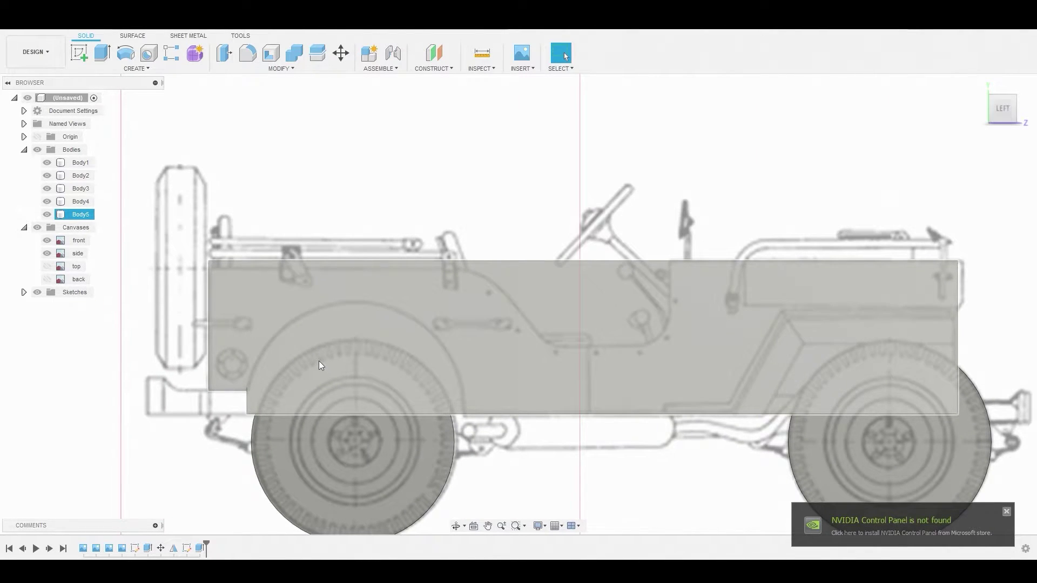
left_click(319, 362)
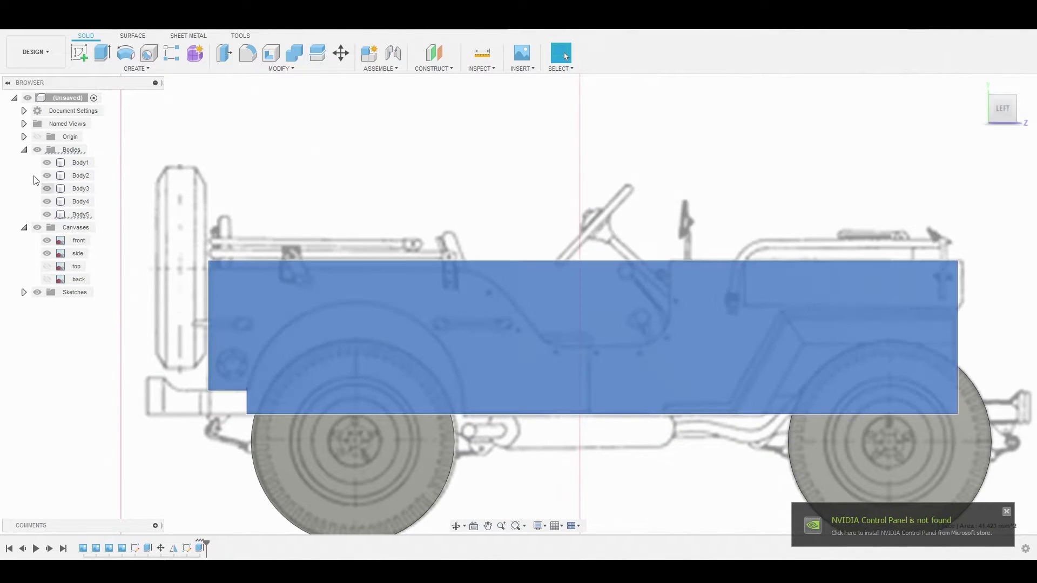
left_click(79, 56)
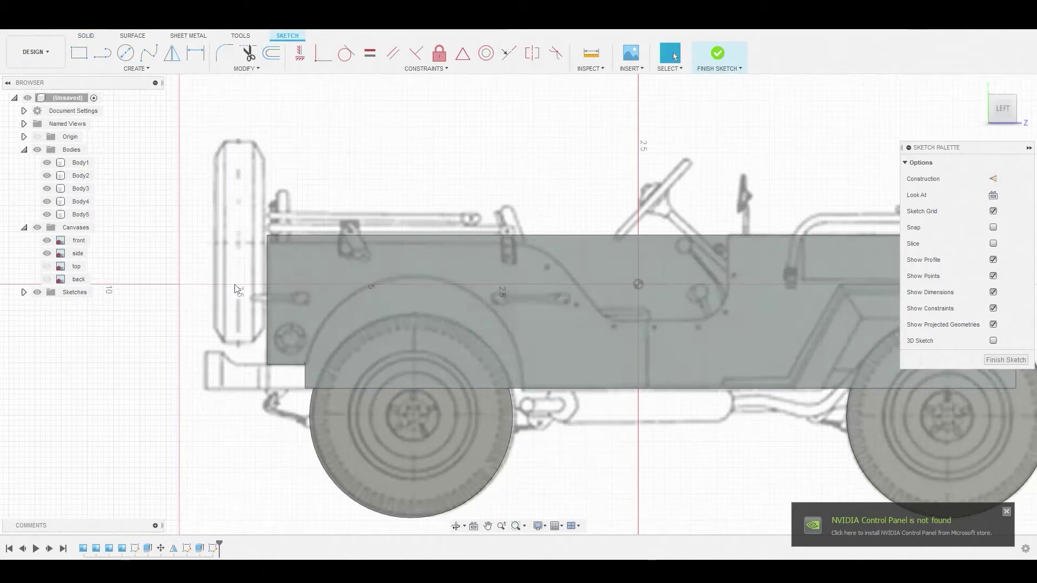
left_click(137, 68)
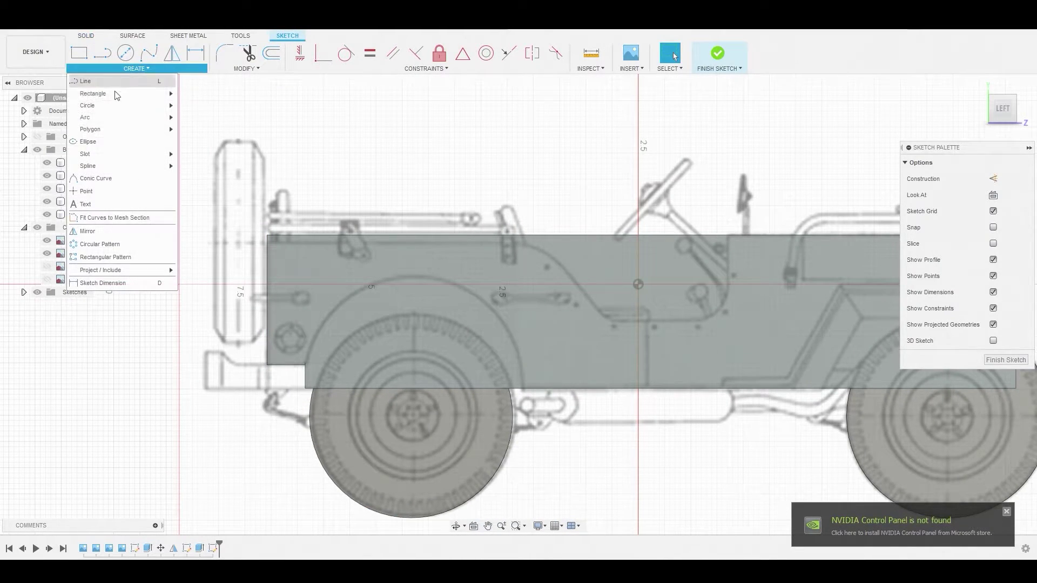
left_click(208, 120)
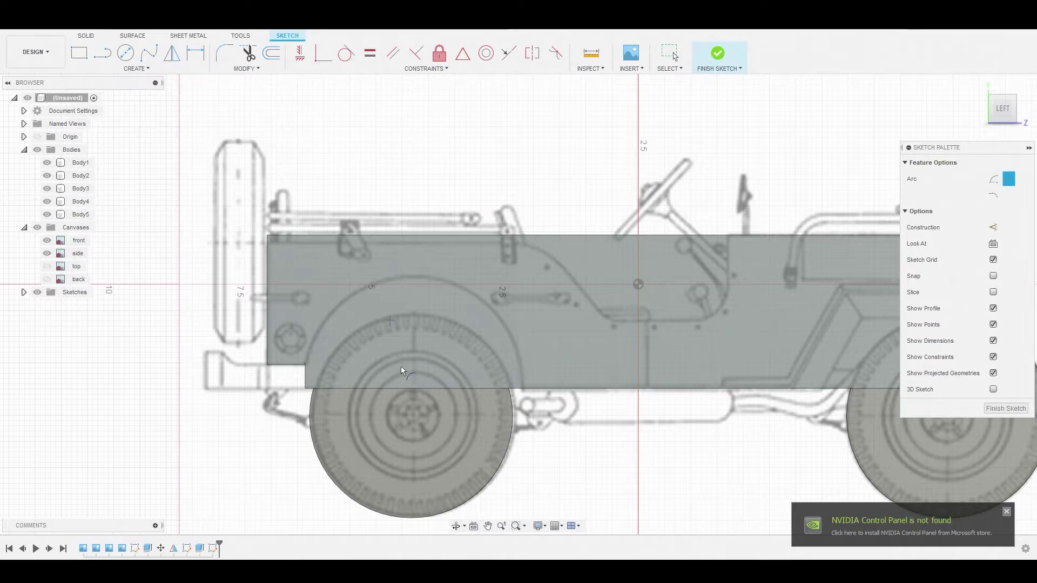
scroll(325, 365, "up", 4)
left_click(232, 355)
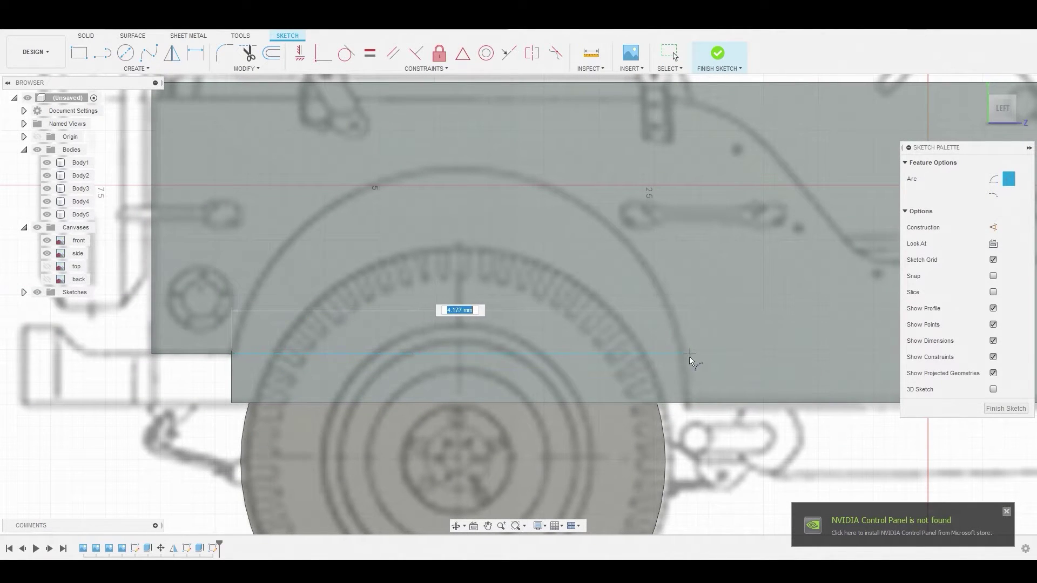
left_click(687, 403)
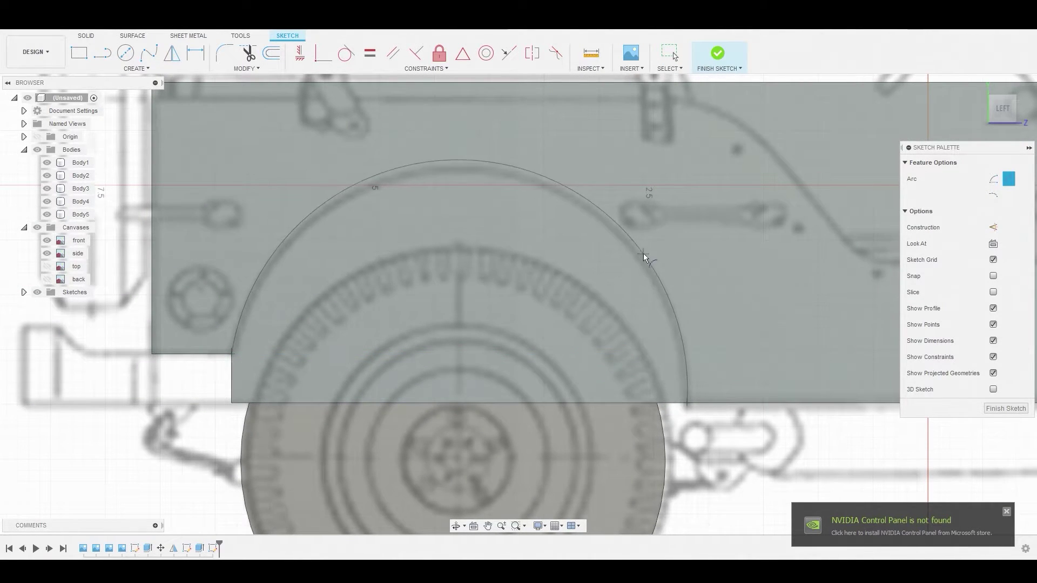
left_click(642, 264)
scroll(643, 262, "down", 5)
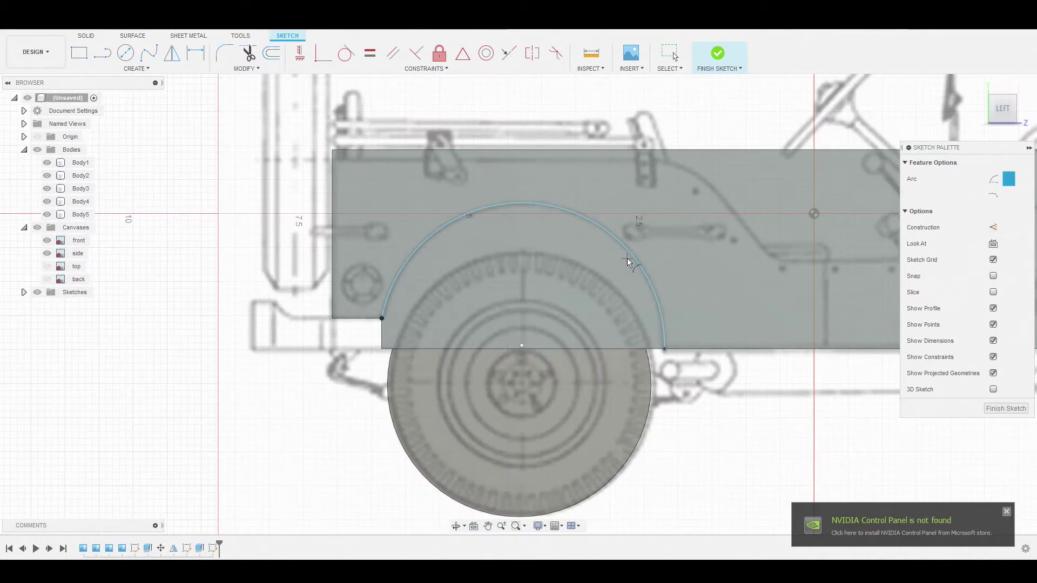
key("Escape")
Extrude the wheel arch profile -1.048 mm into the jeep body as a new body.
middle_click_drag(474, 258, 264, 329)
left_click(306, 326)
right_click(306, 325)
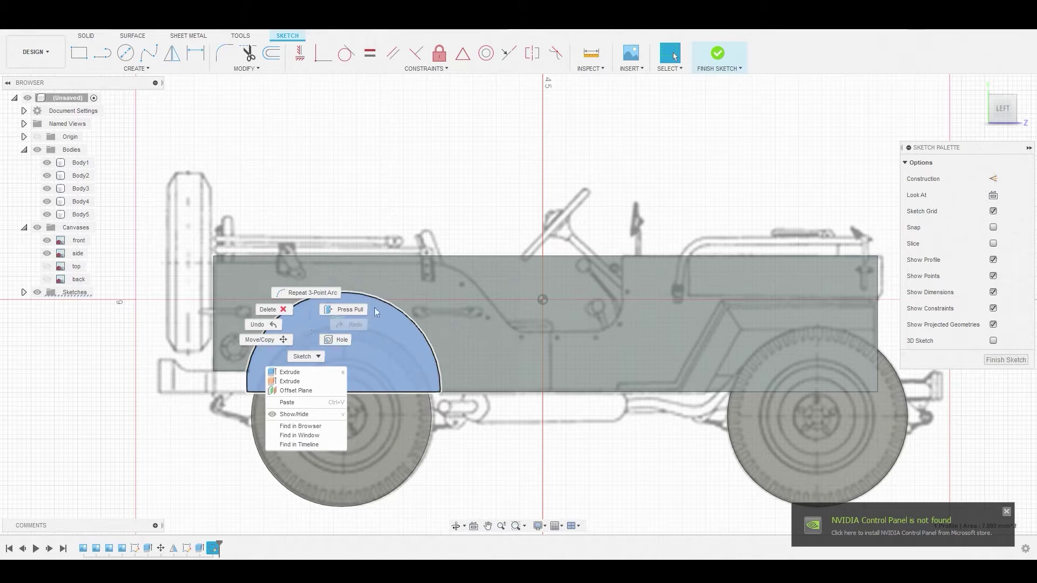
left_click(356, 310)
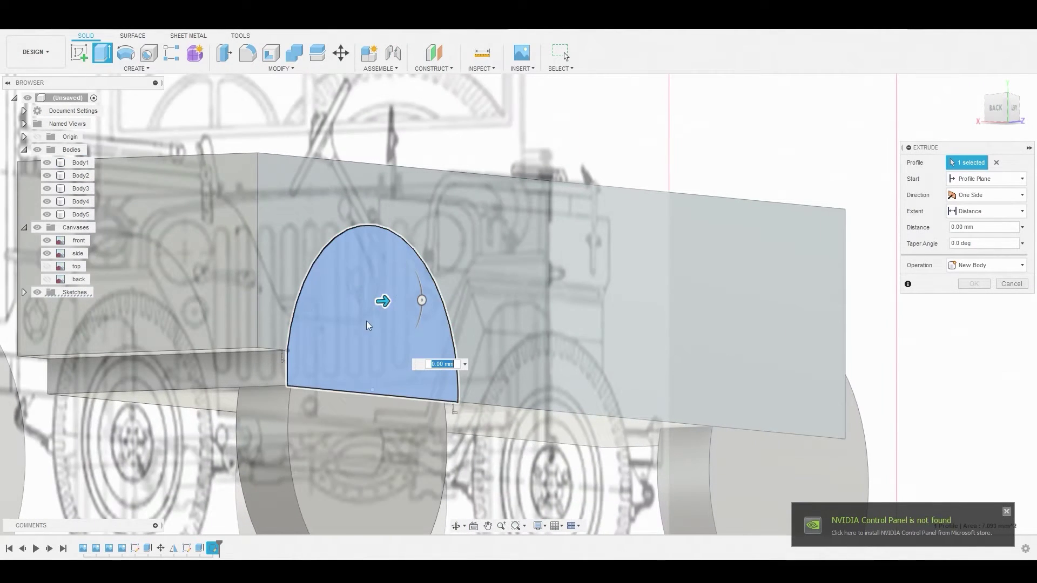
left_click_drag(382, 301, 296, 340)
middle_click_drag(297, 341, 304, 324, "shift")
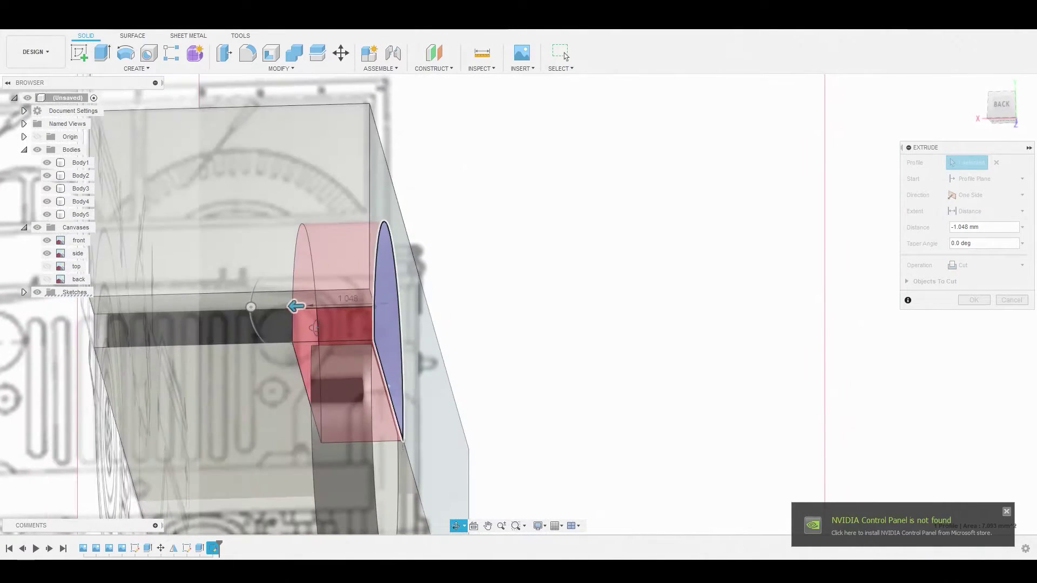
left_click_drag(292, 308, 292, 309)
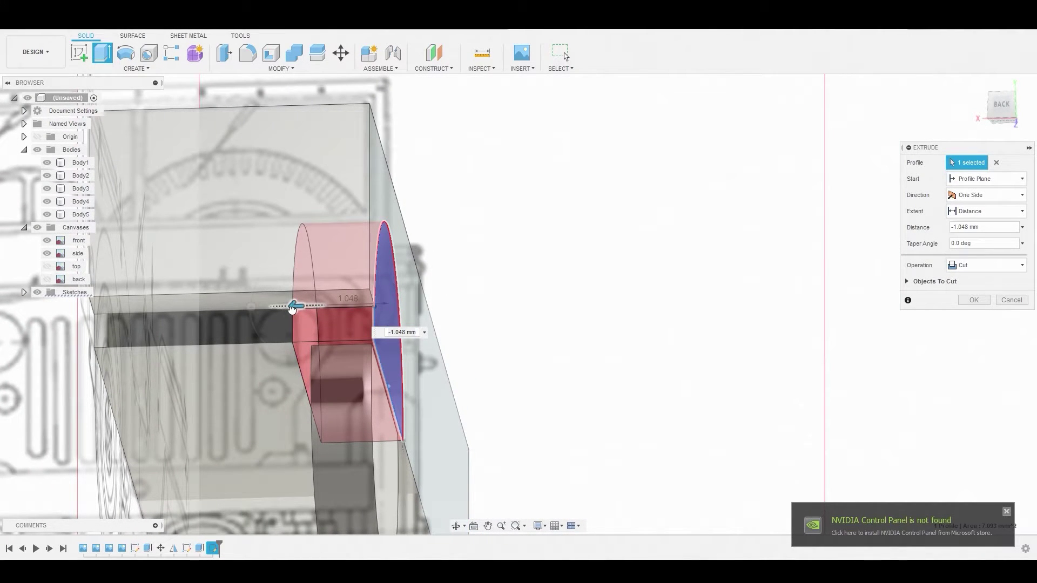
left_click(989, 265)
left_click(978, 323)
left_click(974, 299)
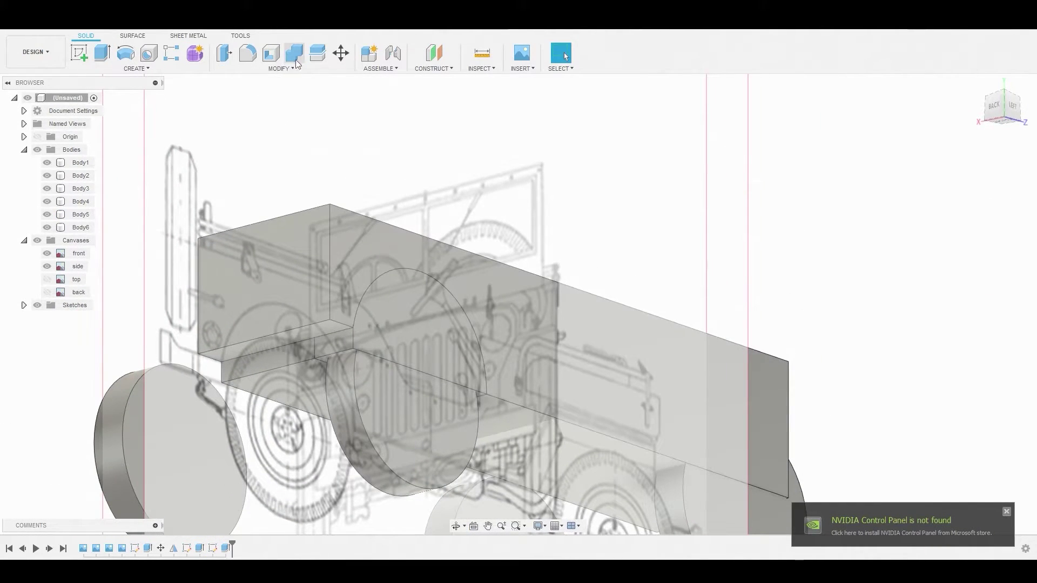
Cut the wheel arch body out of the jeep body with Combine.
left_click(295, 54)
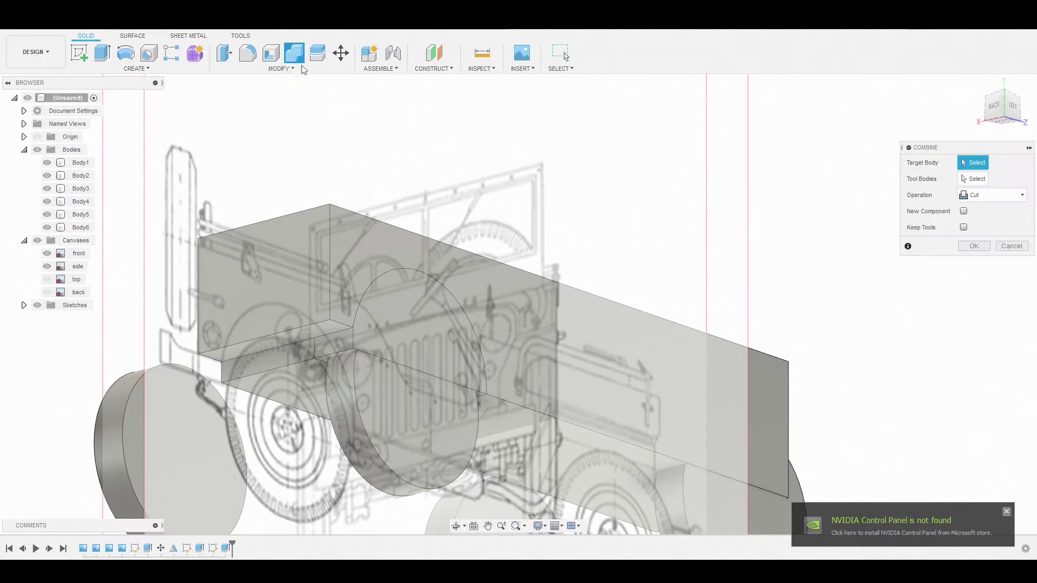
left_click(332, 254)
left_click(386, 303)
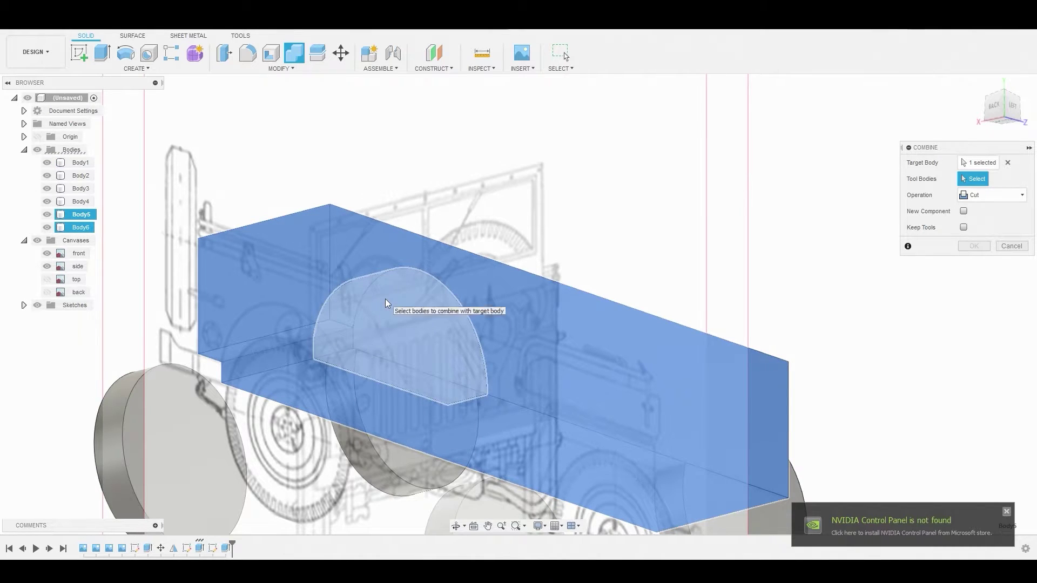
left_click(384, 300)
left_click(970, 246)
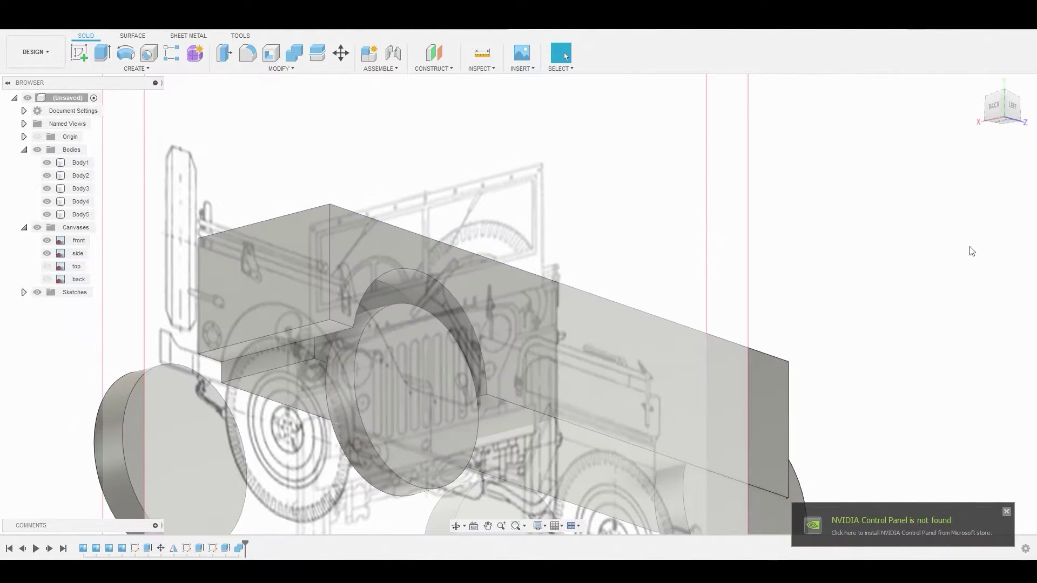
On the body's side face, sketch a horizontal line about 4.5 mm long from the rear edge, just below the top edge.
middle_click_drag(728, 254, 497, 258, "shift")
left_click(1002, 107)
left_click(367, 346)
left_click(89, 56)
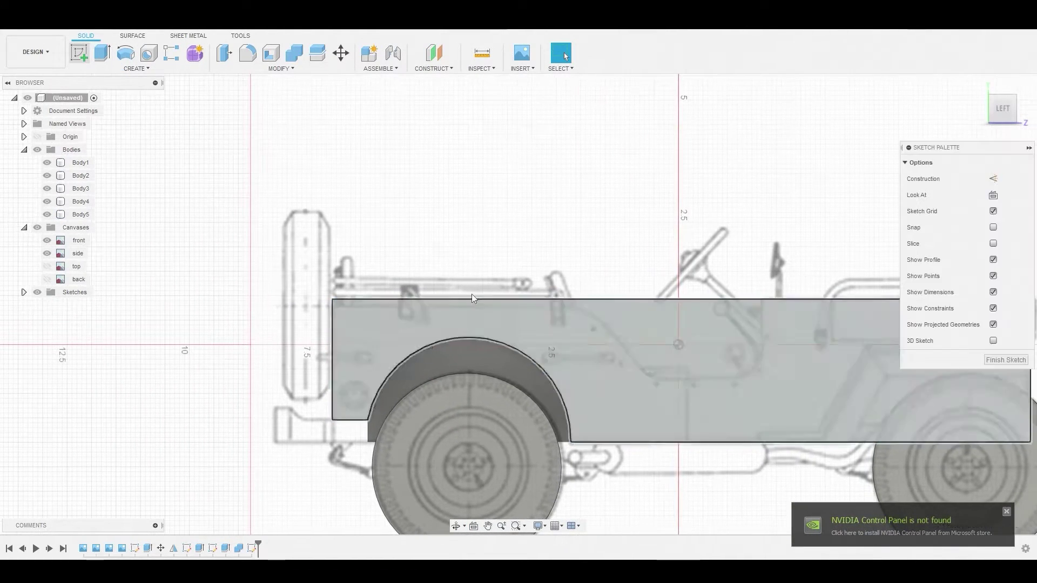
left_click(102, 53)
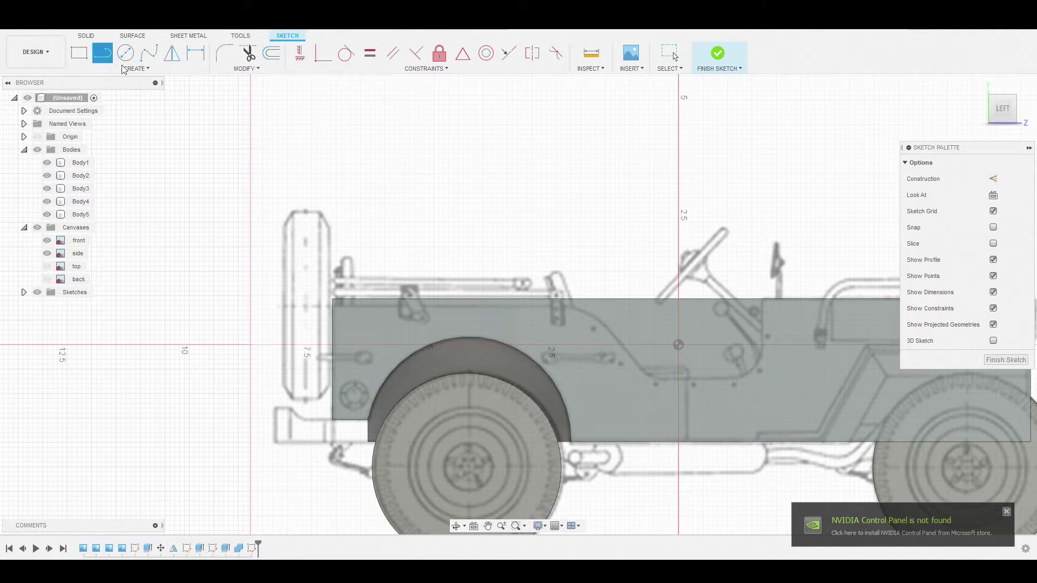
scroll(386, 295, "up", 2)
left_click(285, 326)
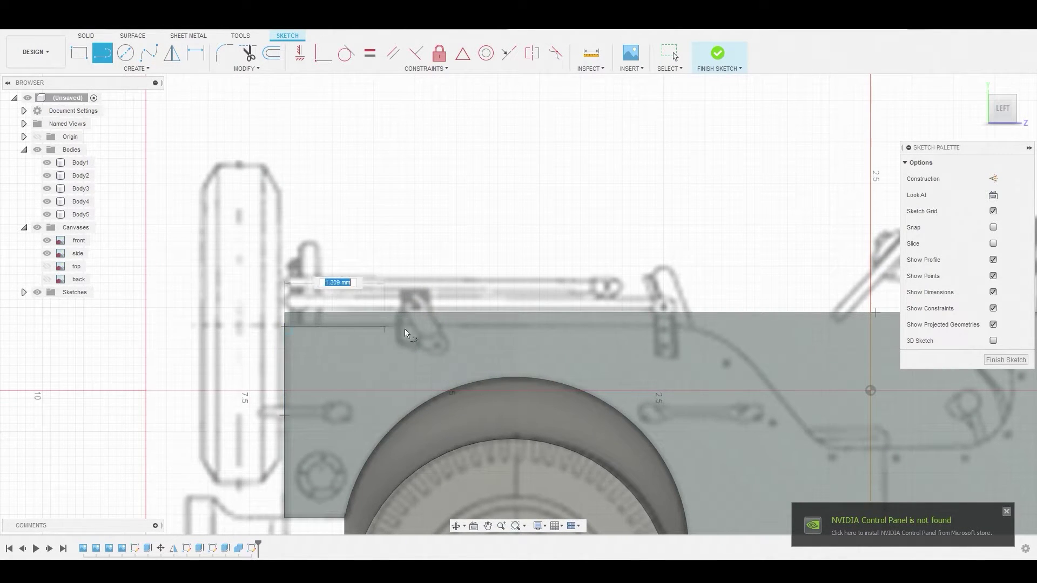
left_click(657, 331)
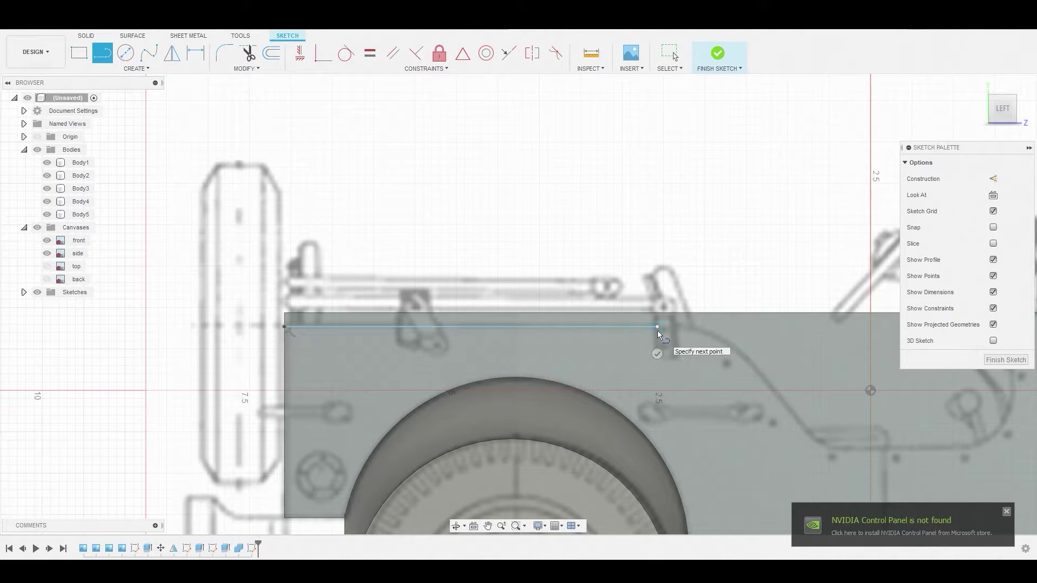
right_click(658, 331)
left_click(690, 333)
middle_click_drag(664, 237, 470, 216)
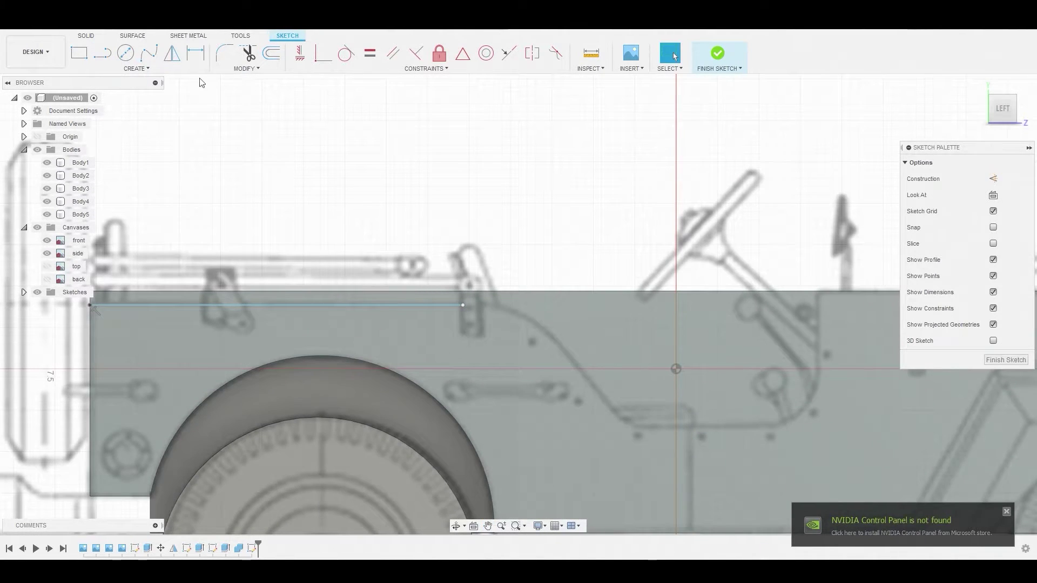
Draw a fit point spline from the line's front end down the blueprint's curved door opening to its floor.
left_click(148, 53)
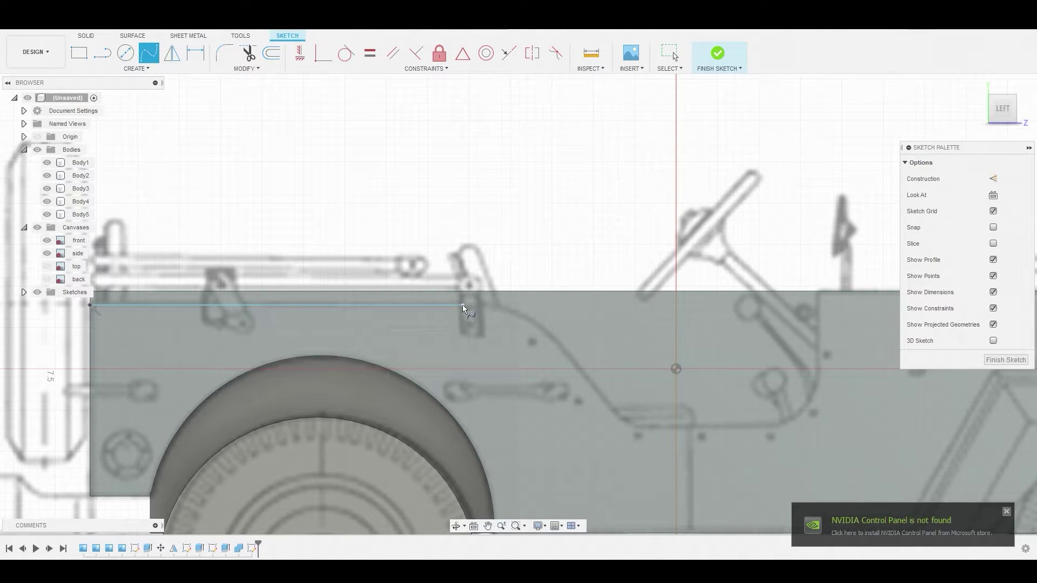
left_click(606, 404)
left_click(683, 426)
left_click(715, 424)
right_click(753, 415)
left_click(788, 416)
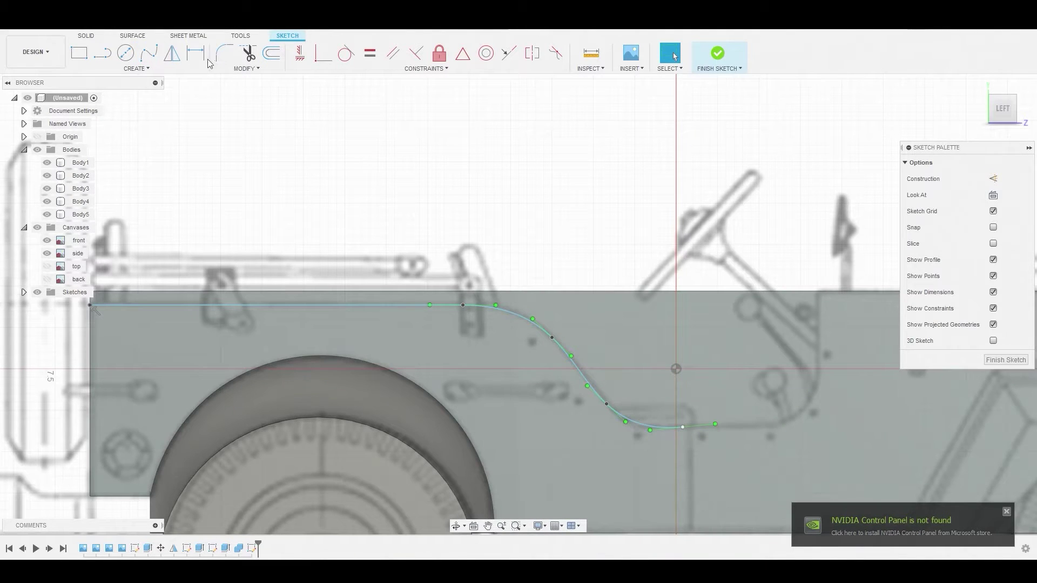
Draw a short horizontal line from the spline's end along the door opening's floor and level the spline's end tangent with it.
left_click(103, 52)
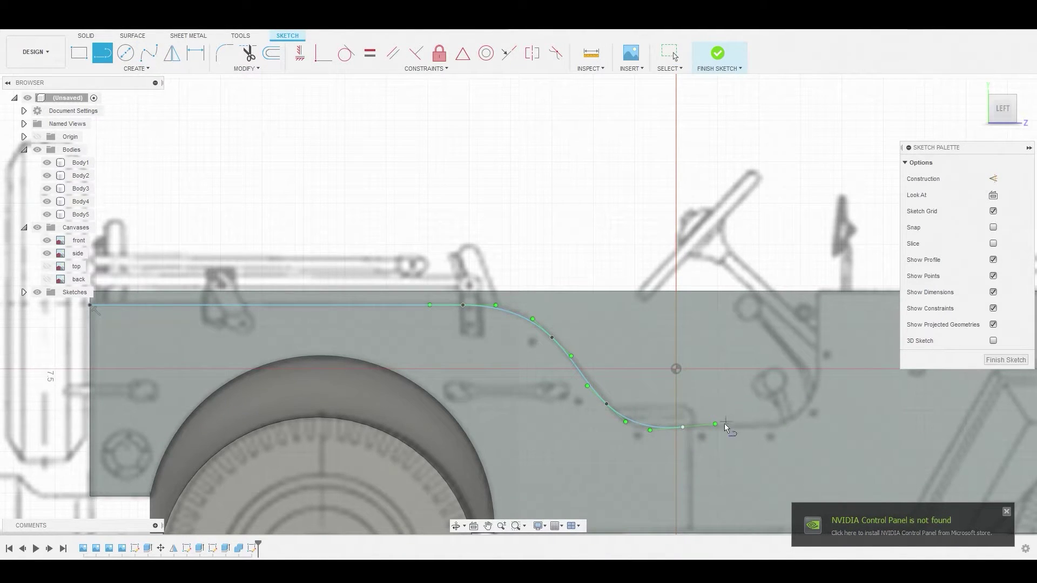
scroll(724, 424, "up", 3)
left_click(651, 428)
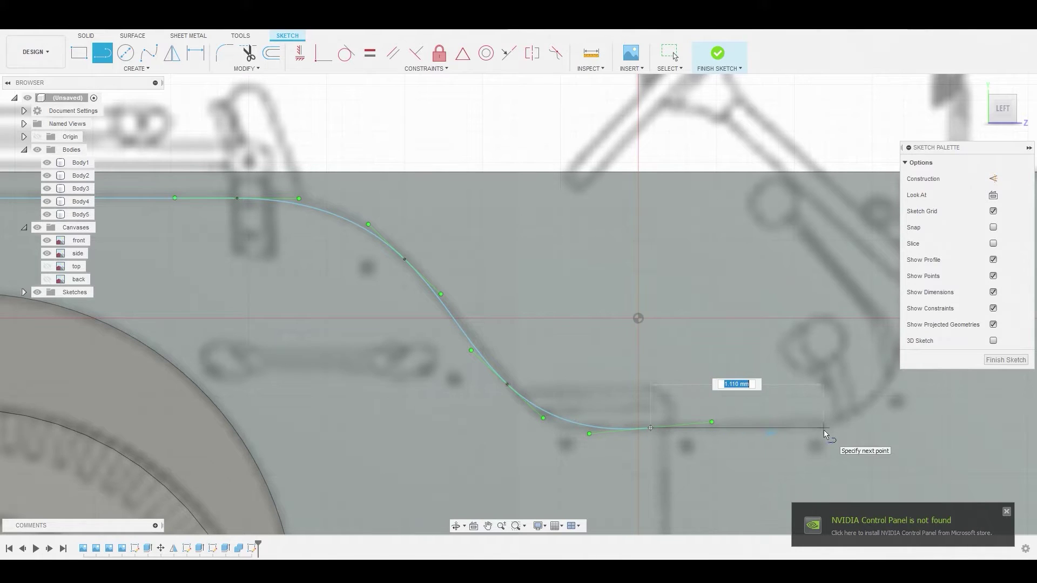
left_click(805, 428)
middle_click_drag(805, 428, 569, 418)
right_click(581, 376)
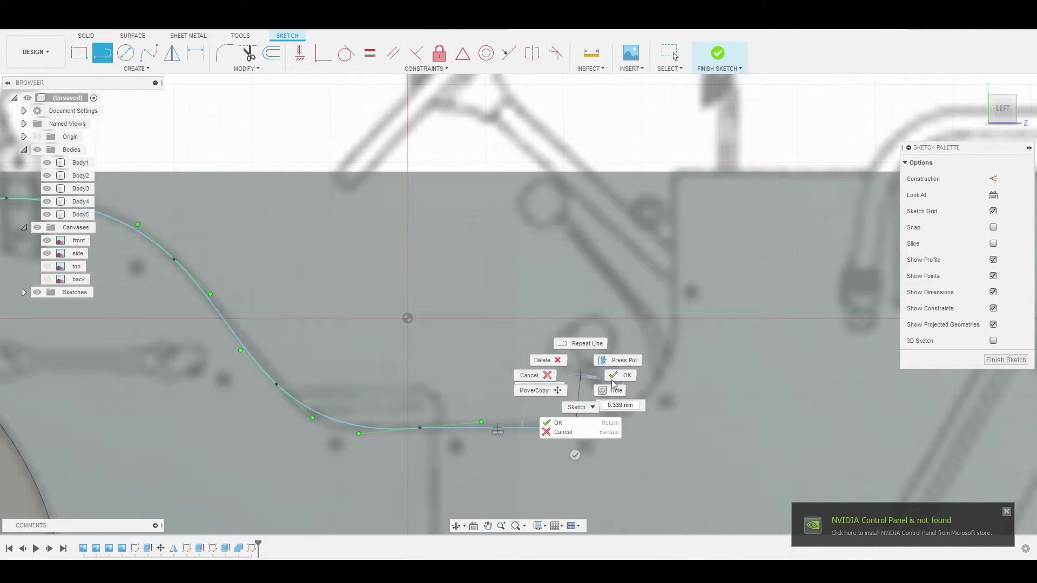
left_click(620, 376)
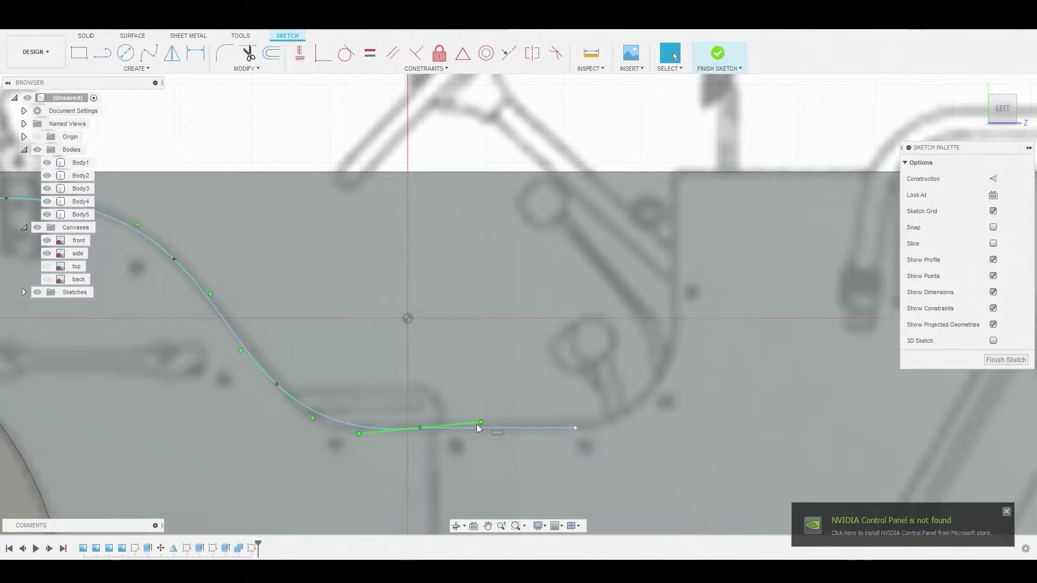
left_click_drag(481, 423, 480, 428)
Draw a three-point arc from the floor line's front end up around the door opening's rounded front corner.
left_click(111, 69)
mouse_move(100, 120)
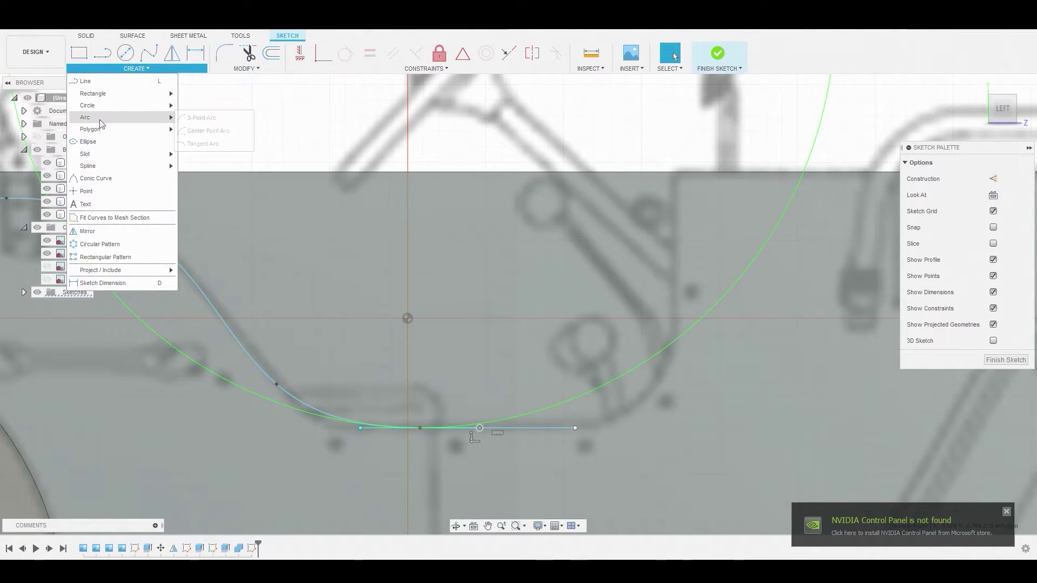
left_click(198, 118)
left_click(575, 428)
left_click(675, 341)
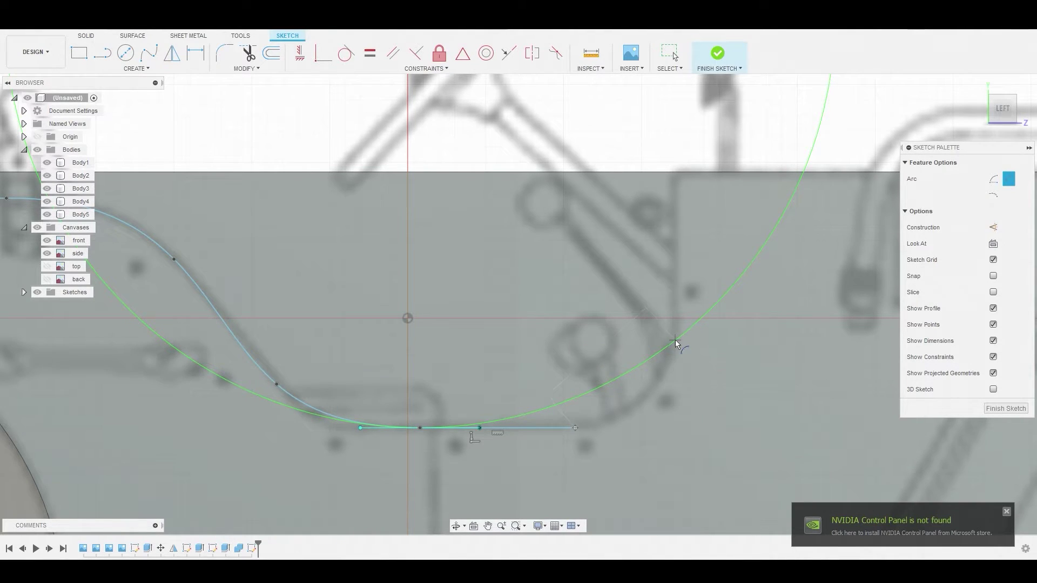
left_click(666, 361)
Draw a vertical line from the arc's upper end to just past the body's top edge and finish the sketch.
left_click(107, 55)
left_click(676, 340)
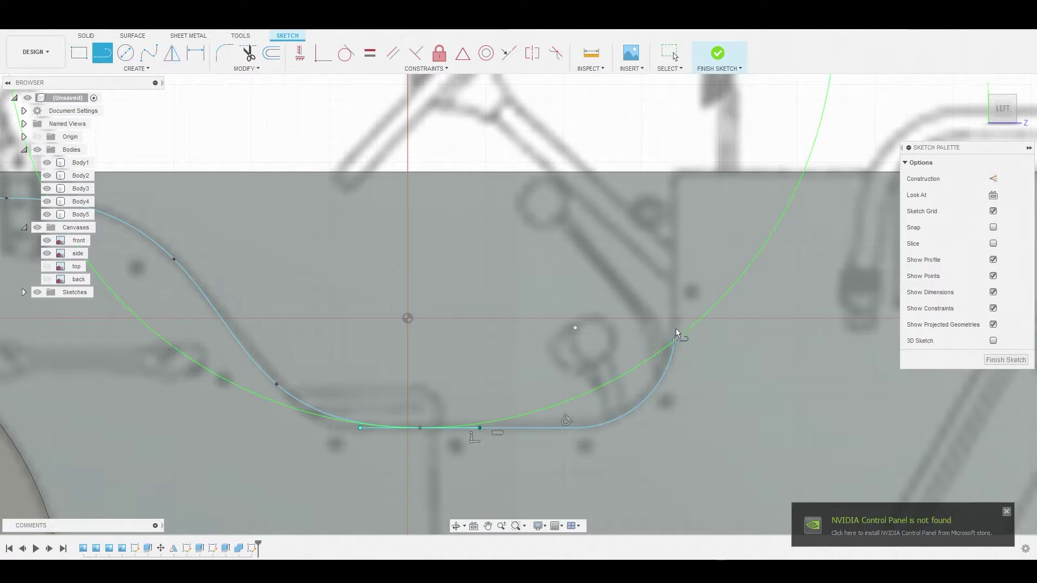
left_click(675, 170)
right_click(676, 169)
left_click(735, 156)
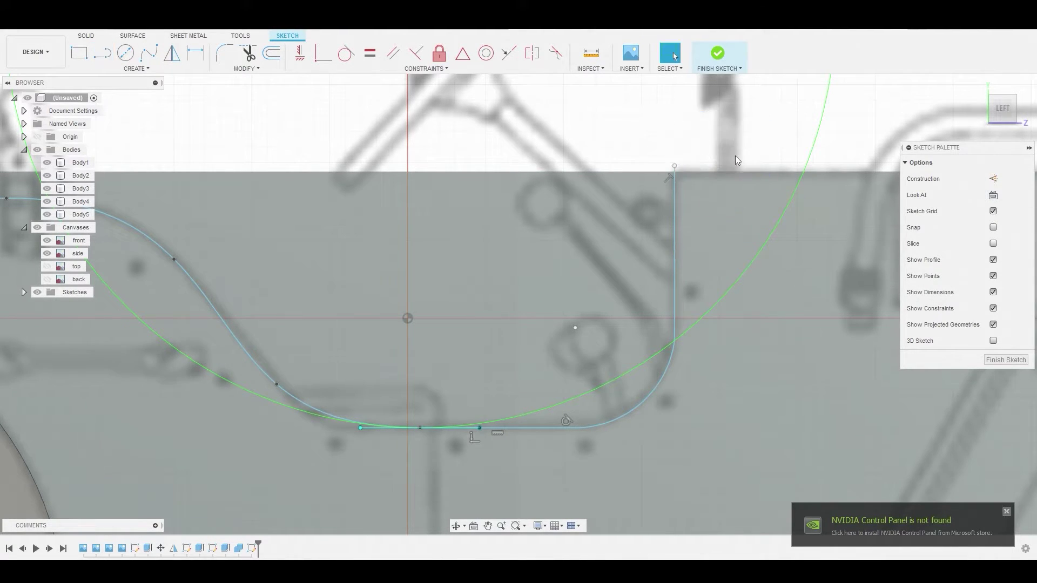
left_click(720, 52)
Split the jeep body along the door opening sketch curve and delete the upper piece.
scroll(579, 173, "down", 5)
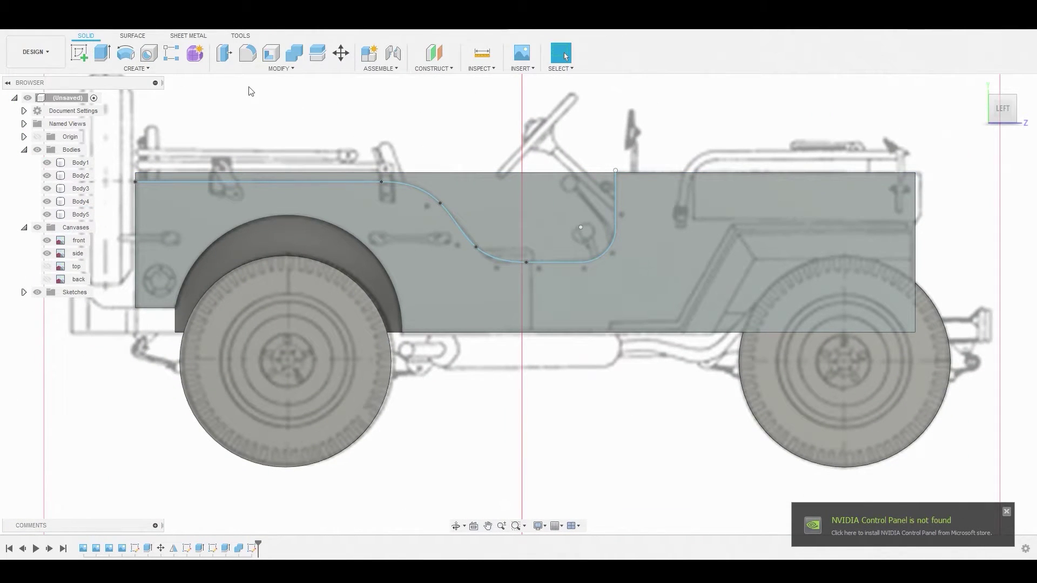
left_click(244, 70)
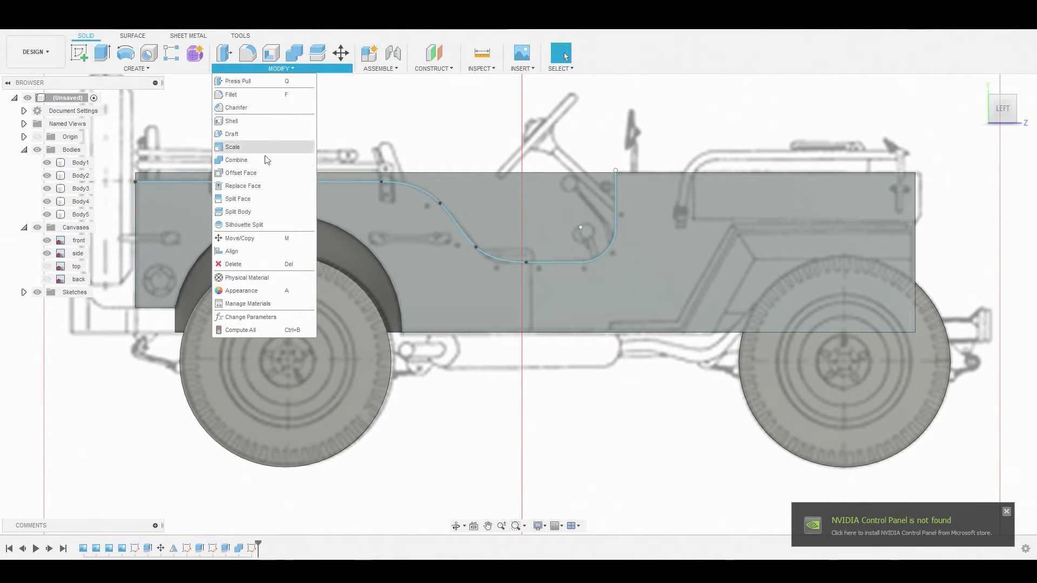
left_click(237, 212)
left_click(359, 206)
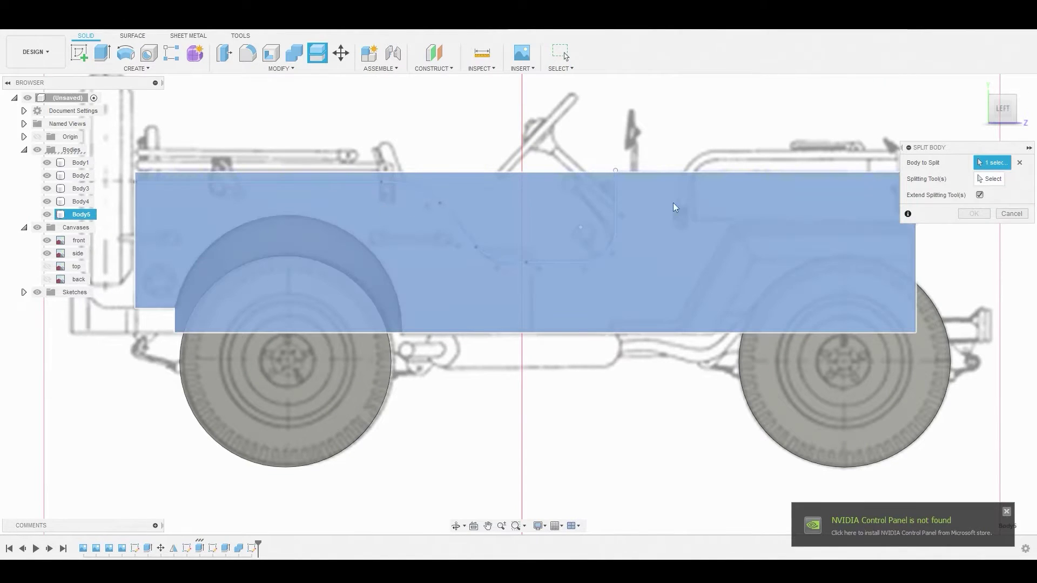
left_click(1004, 179)
left_click(615, 208)
left_click(963, 215)
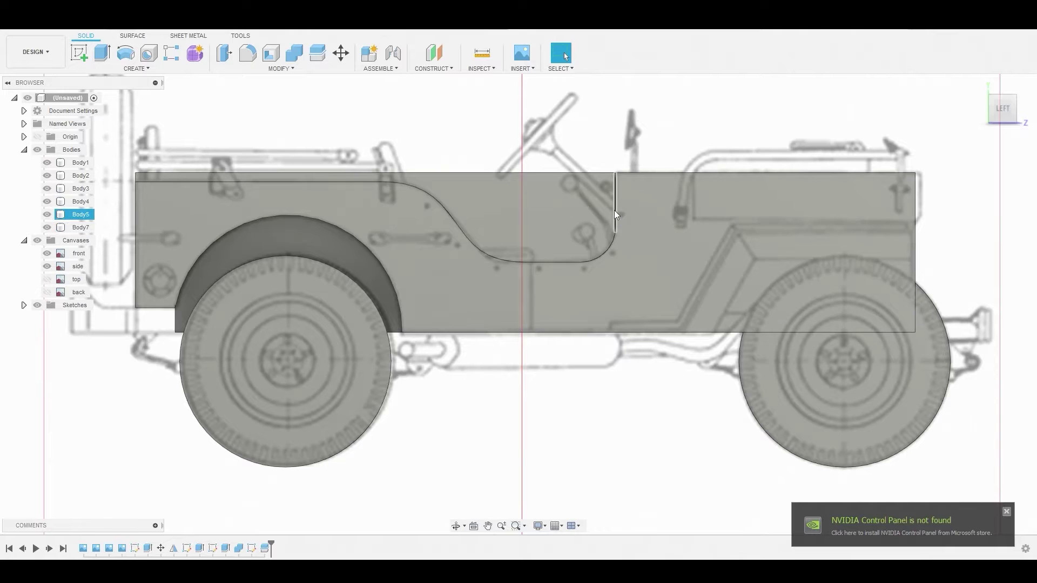
right_click(75, 219)
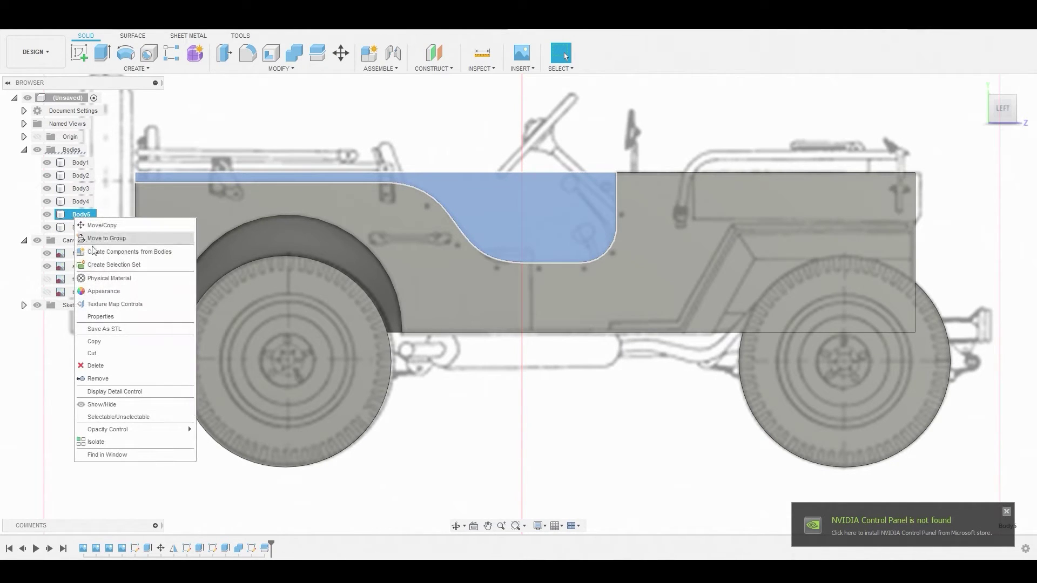
left_click(94, 365)
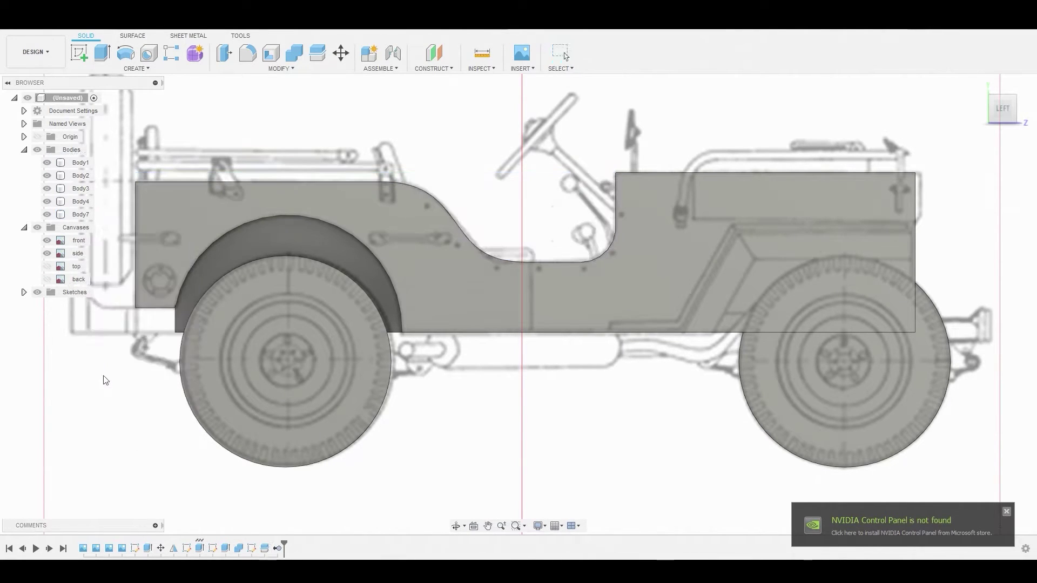
In a new sketch in the side view, draw a short vertical line along the blueprint's panel seam below the door opening.
left_click(80, 54)
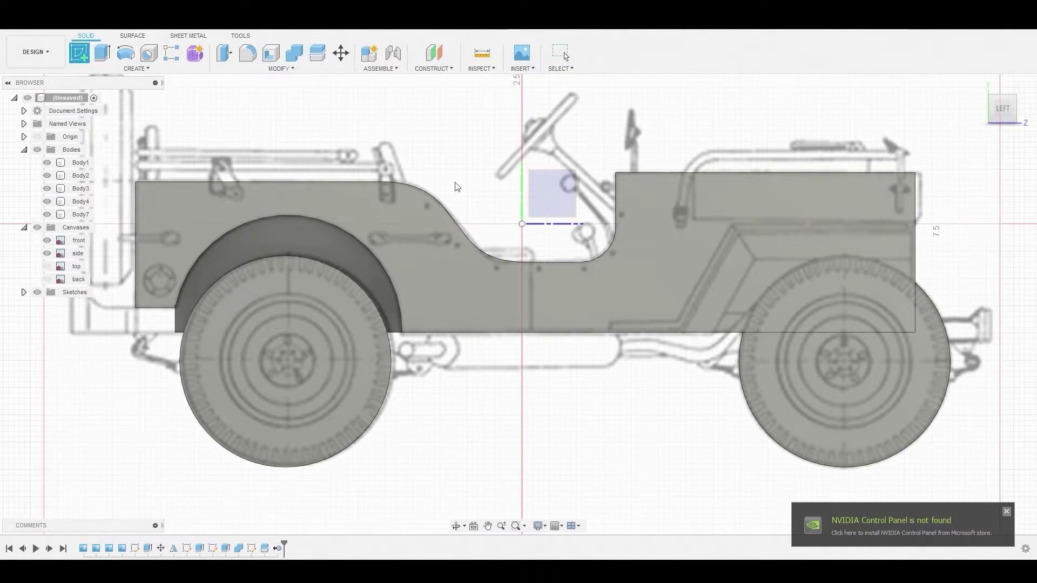
left_click(477, 164)
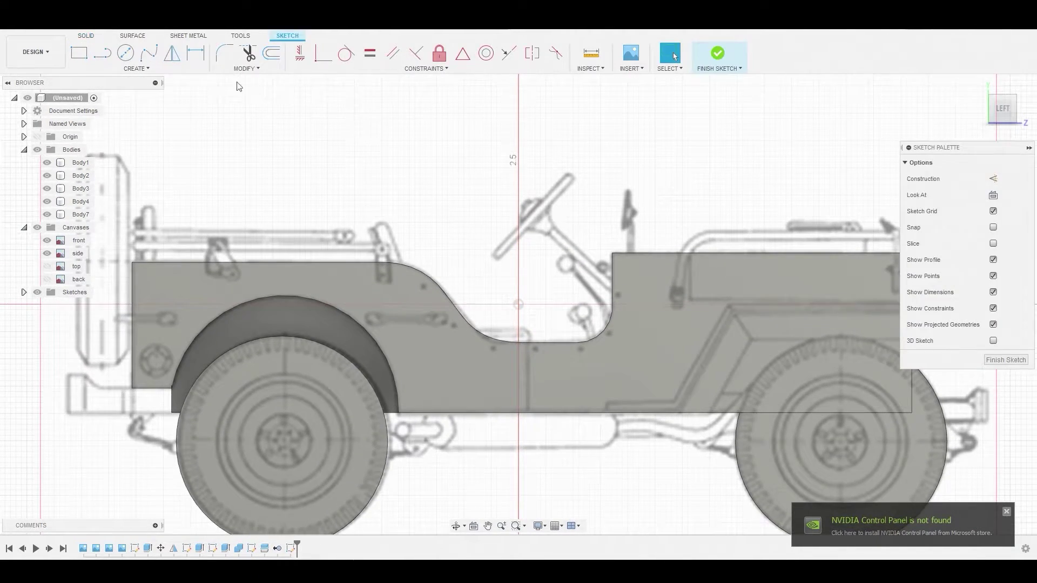
left_click(103, 54)
scroll(493, 400, "up", 6)
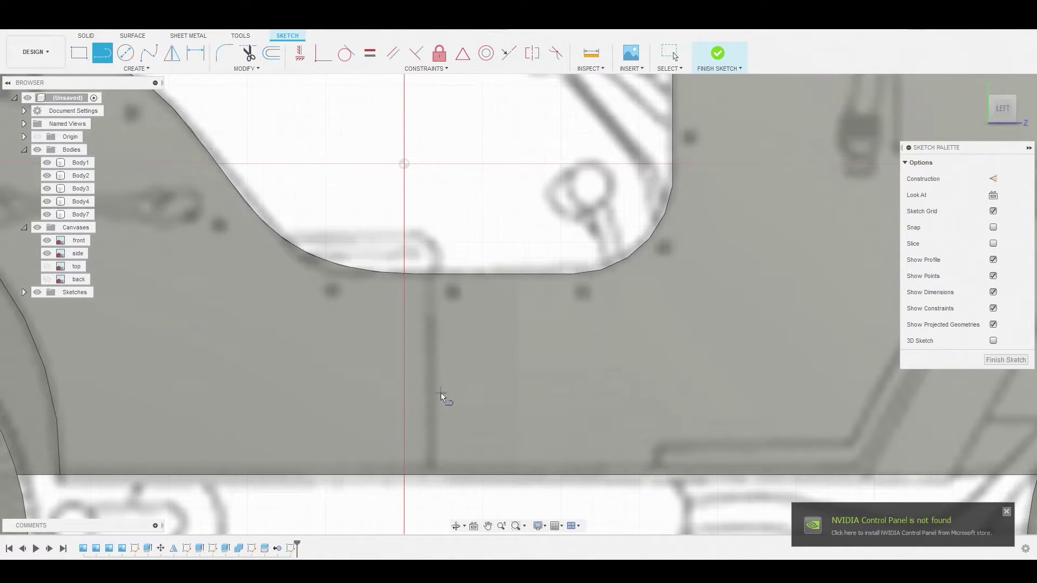
left_click(431, 395)
left_click(432, 323)
right_click(433, 320)
left_click(472, 323)
scroll(460, 315, "down", 6)
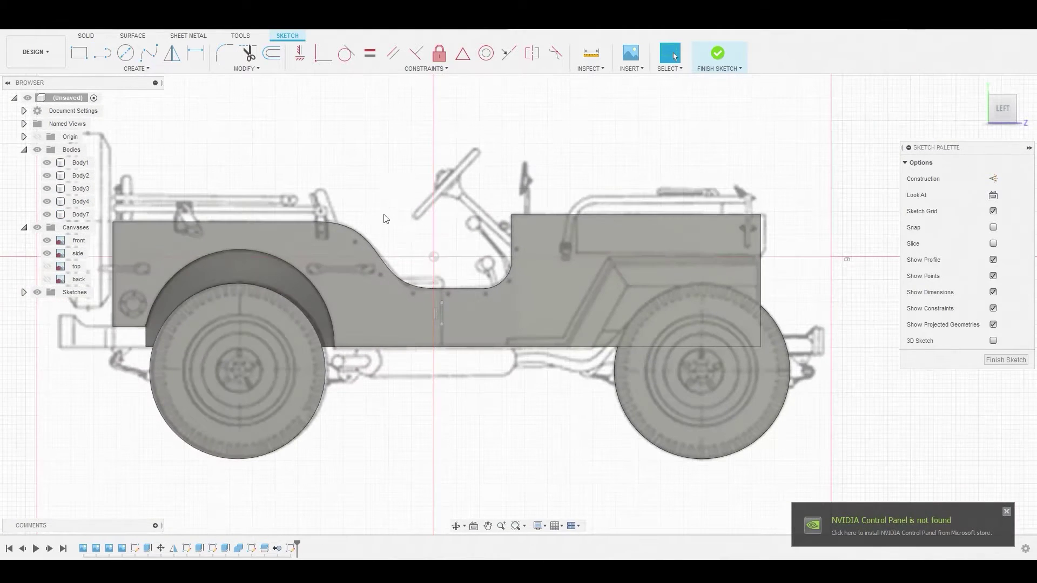
left_click(724, 56)
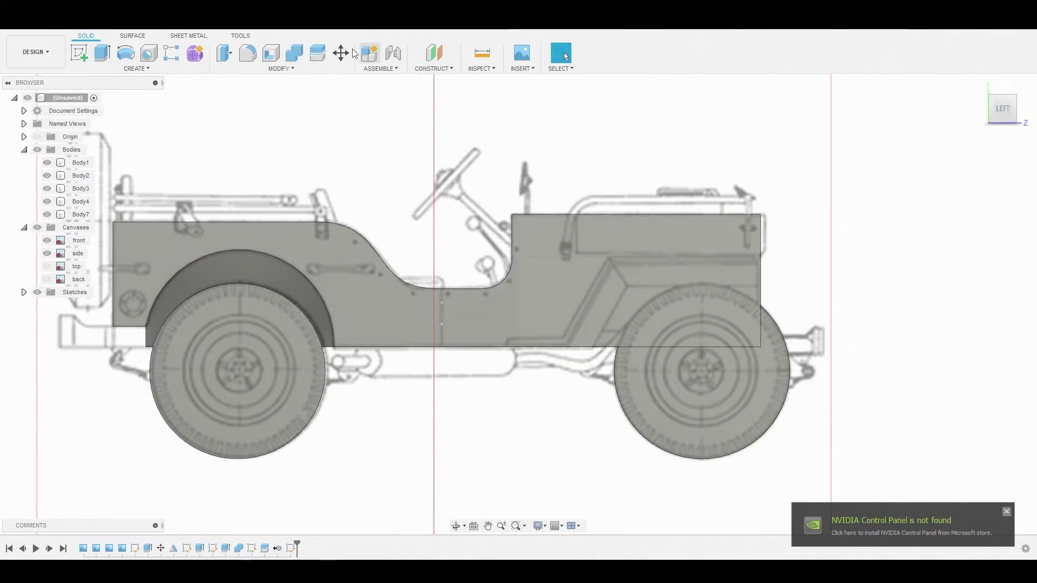
Split the jeep body into front and rear sections with the short vertical seam line as the splitting tool.
left_click(281, 69)
left_click(257, 211)
left_click(449, 287)
left_click(994, 179)
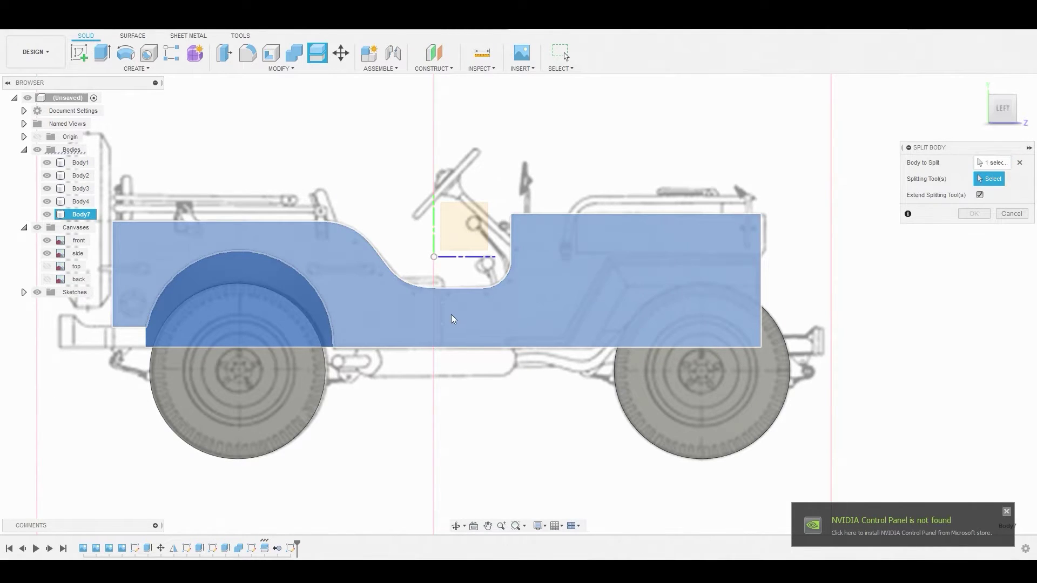
left_click(442, 313)
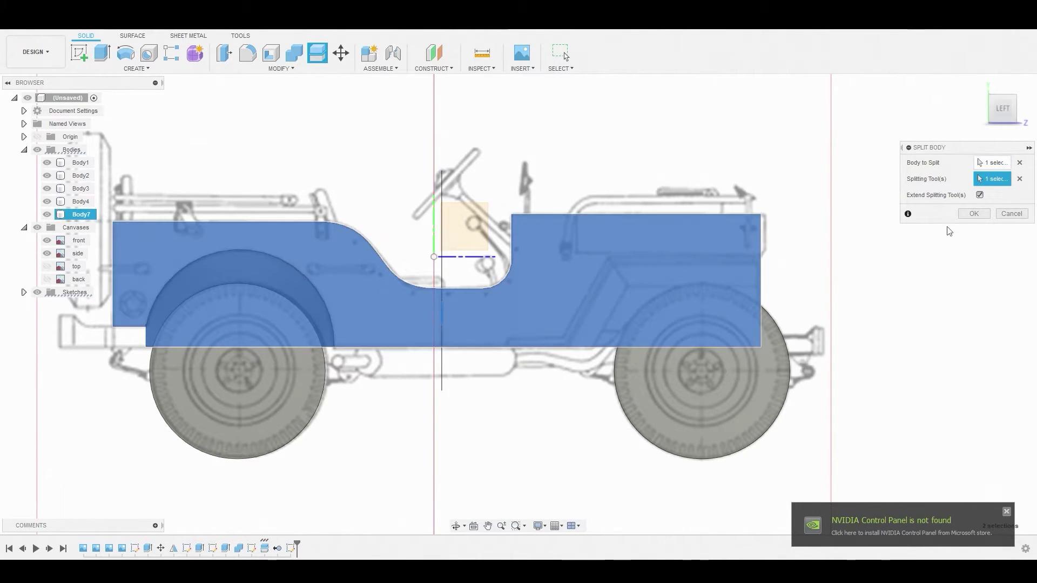
left_click(974, 213)
Set up a Draft with the internal split face as the plane and the front section's outer side face as the face.
middle_click_drag(485, 290, 532, 172, "shift")
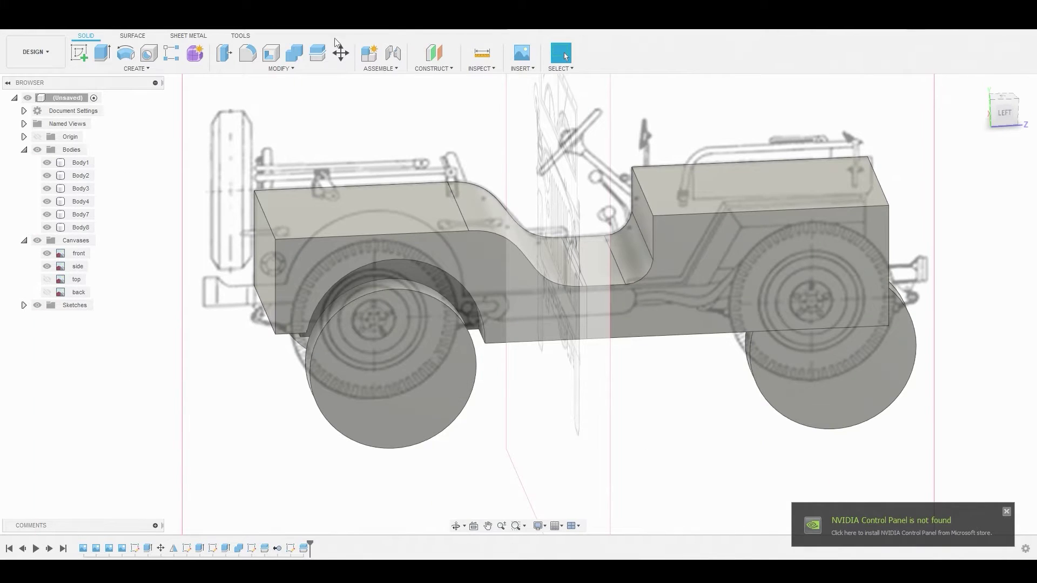
left_click(281, 68)
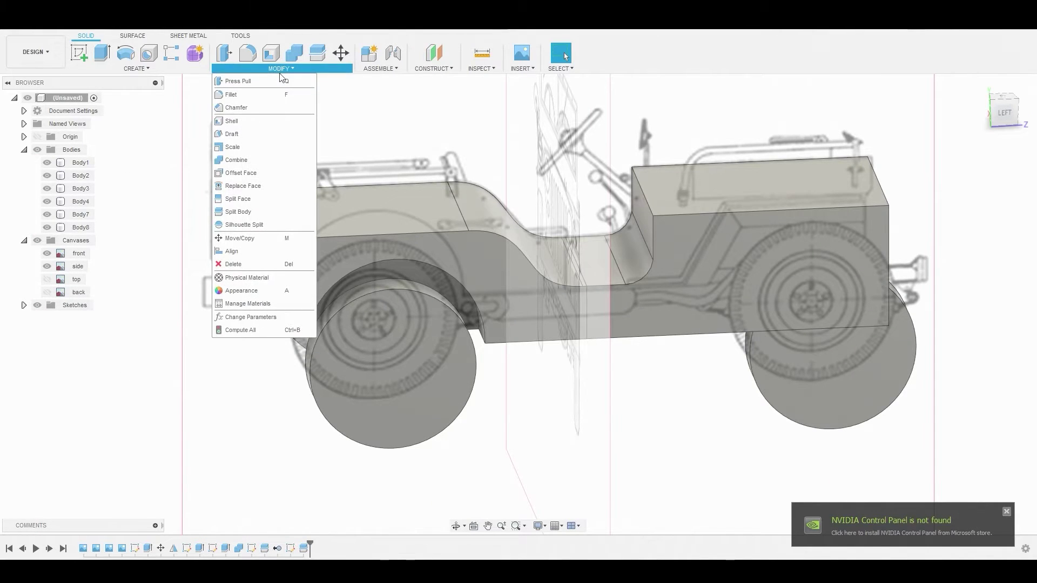
left_click(240, 142)
scroll(557, 291, "up", 8)
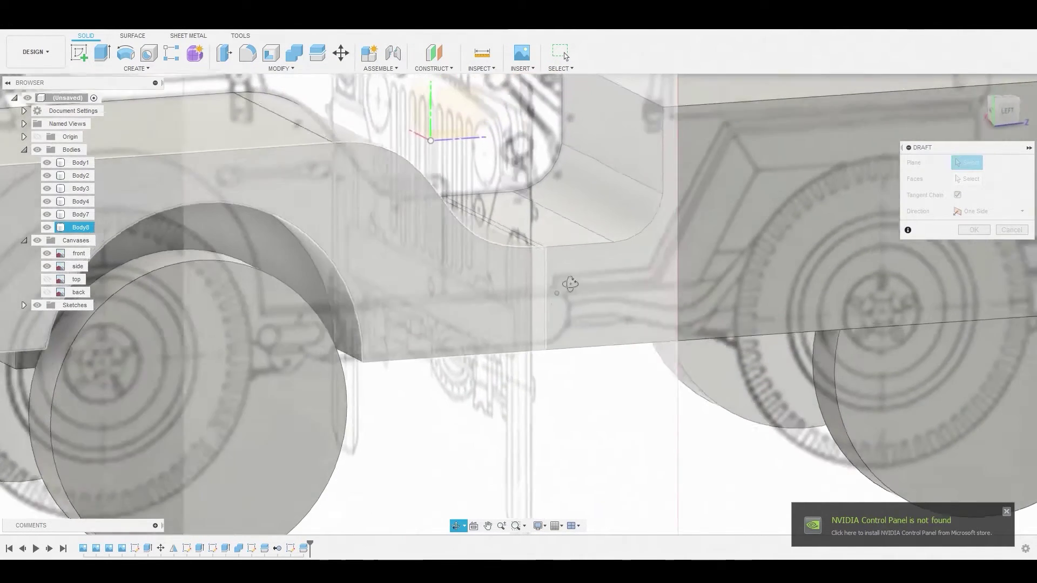
middle_click_drag(570, 284, 529, 277, "shift")
left_click(529, 276)
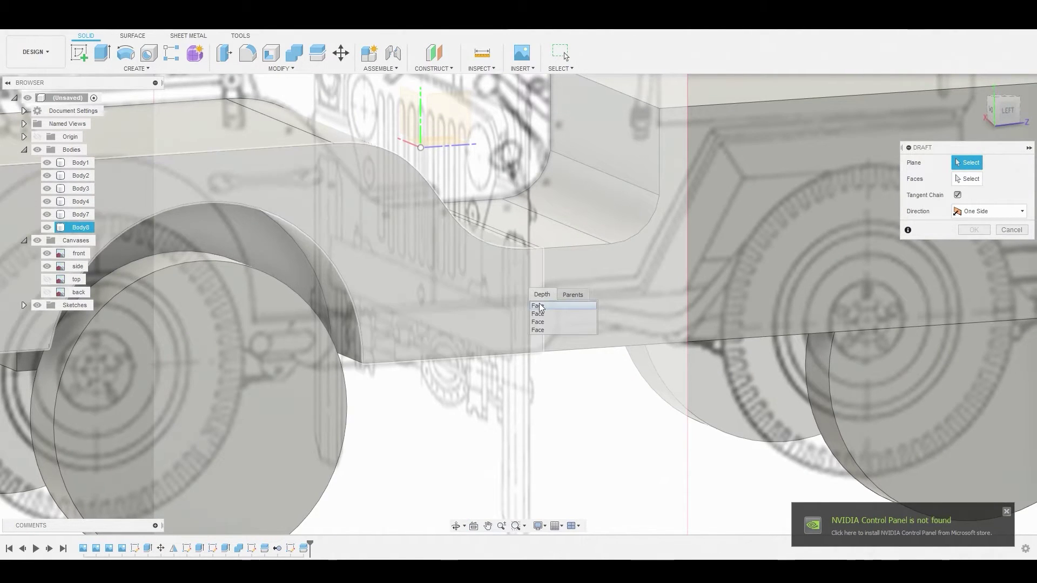
left_click(540, 320)
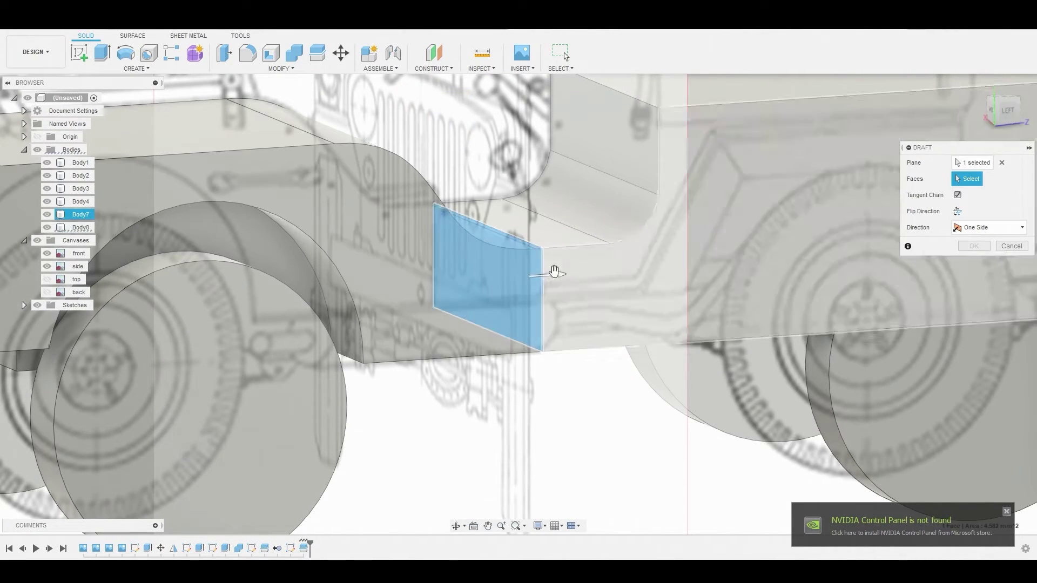
left_click(668, 246)
middle_click_drag(896, 120, 648, 282, "shift")
scroll(648, 282, "down", 3)
Show the top canvas and apply a draft angle of about 8.4 deg, tapering the front section inward to match the blueprint's hood.
left_click(1004, 103)
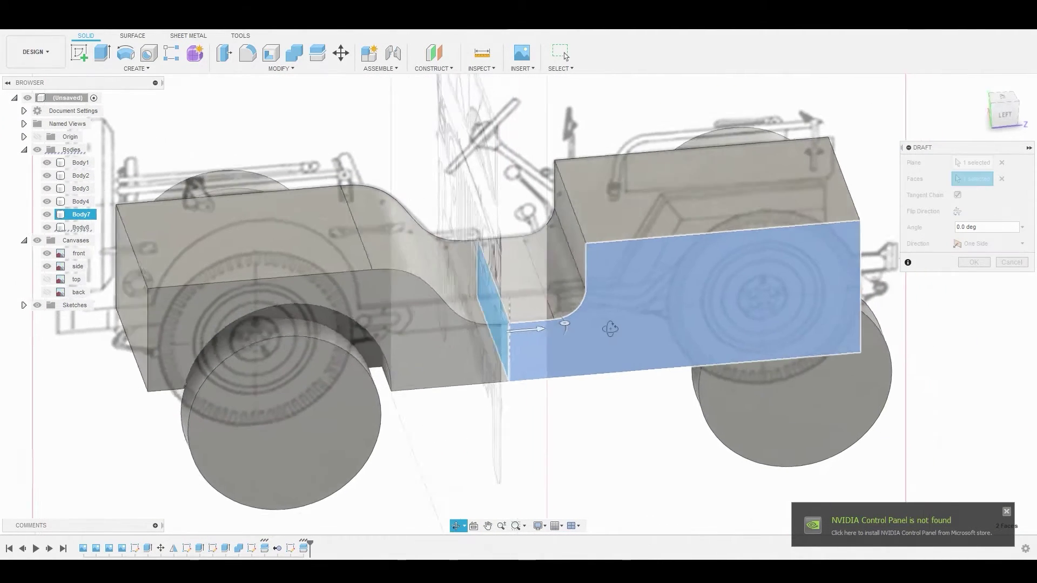
left_click_drag(557, 319, 563, 322)
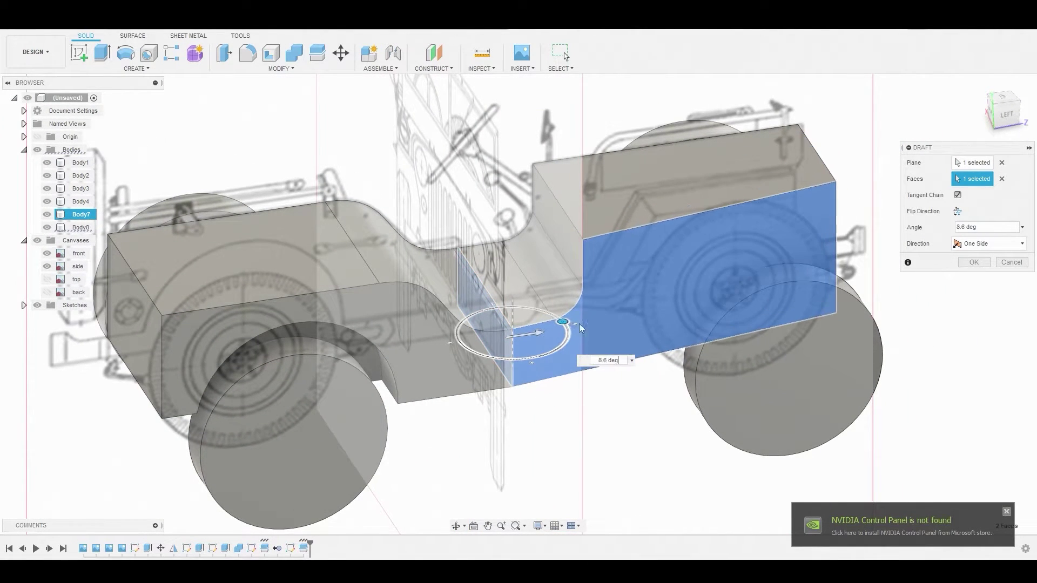
left_click(1002, 102)
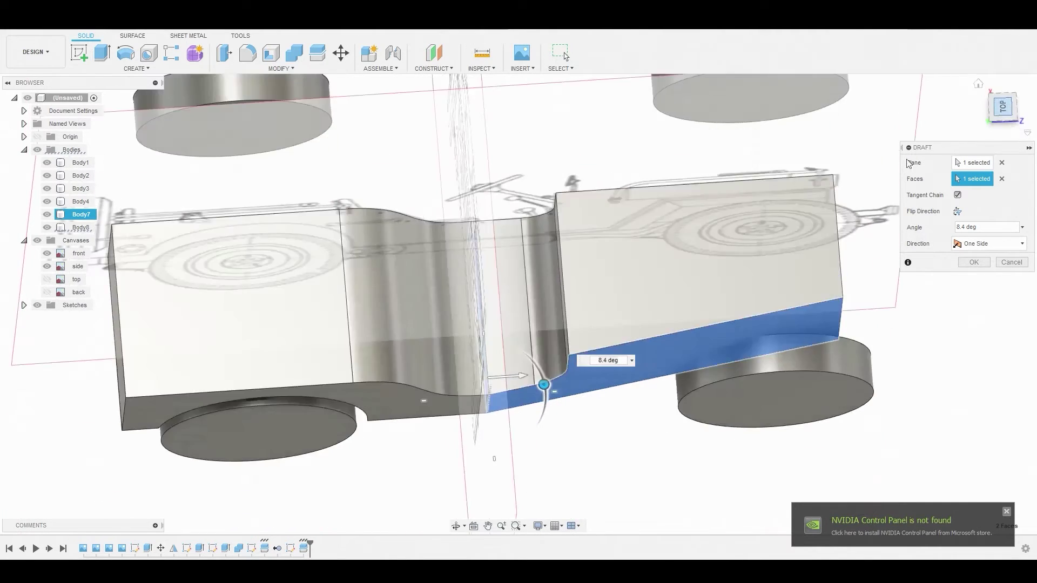
left_click(48, 280)
middle_click_drag(628, 281, 380, 281)
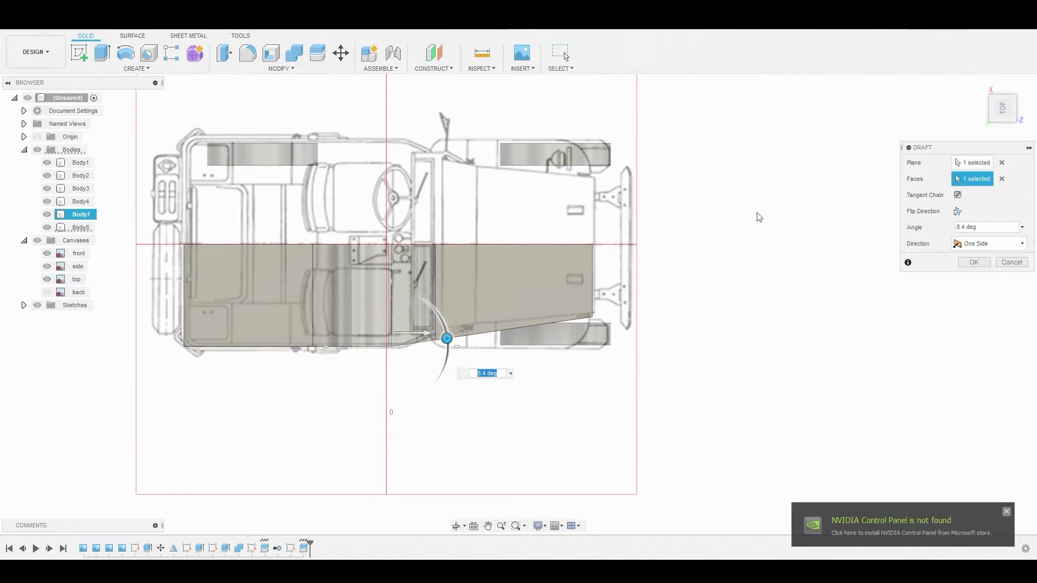
scroll(424, 352, "up", 3)
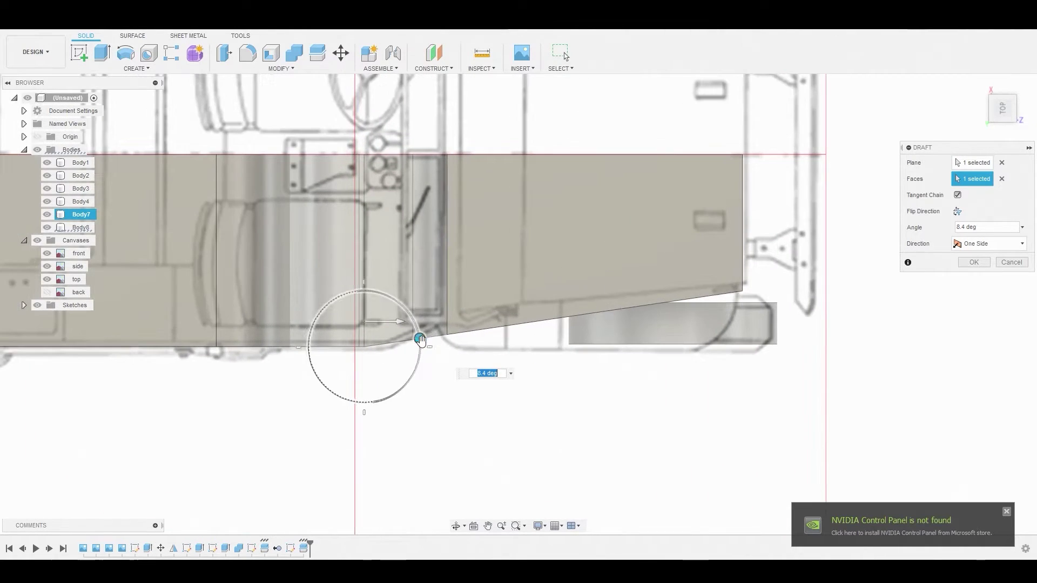
left_click(974, 262)
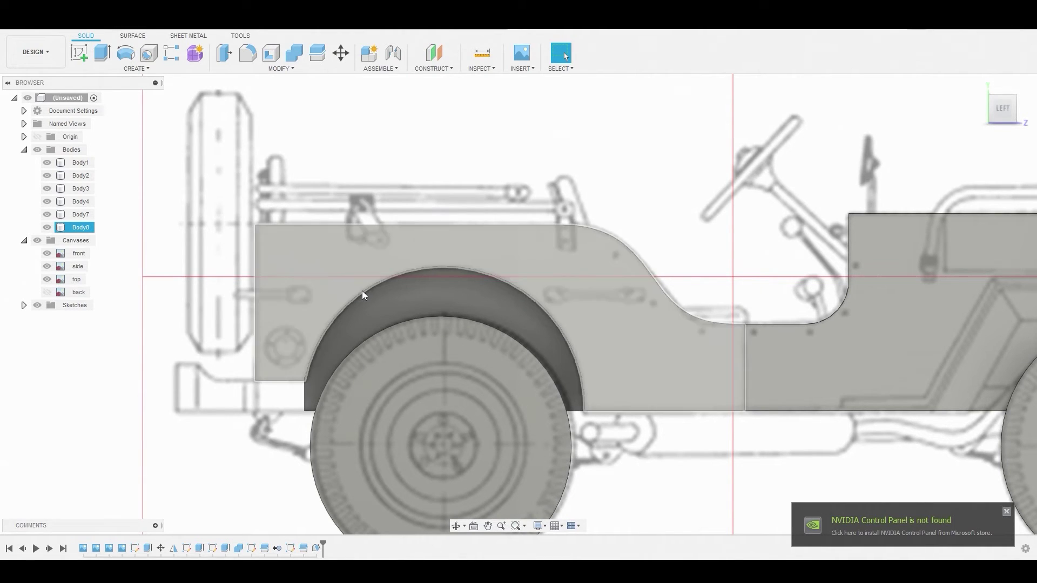
Fillet the rear section's outer vertical corner edge with a radius of about 0.383 mm.
key("f")
left_click(256, 303)
middle_click_drag(255, 303, 265, 309, "shift")
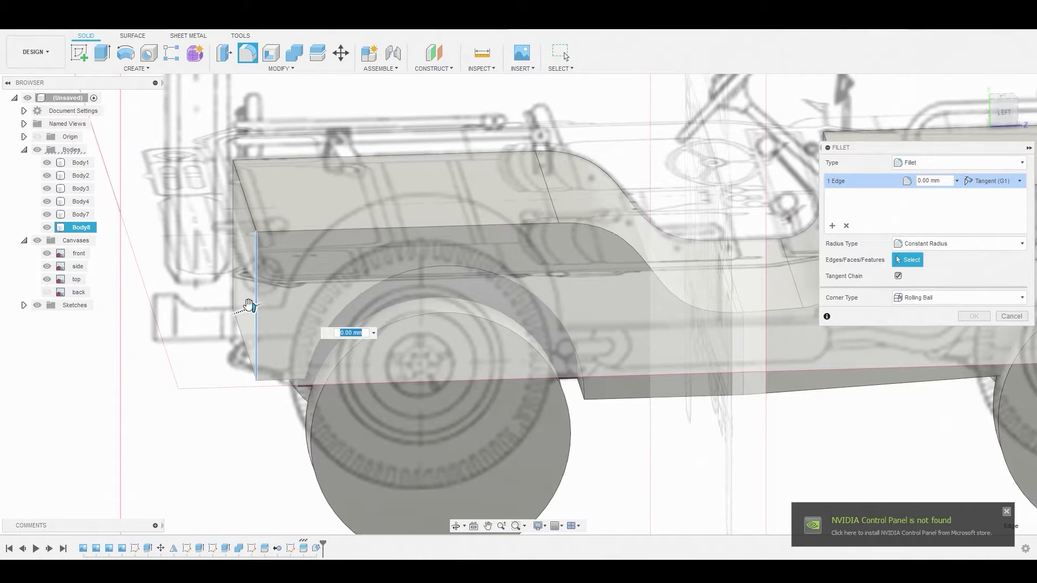
left_click_drag(250, 308, 257, 306)
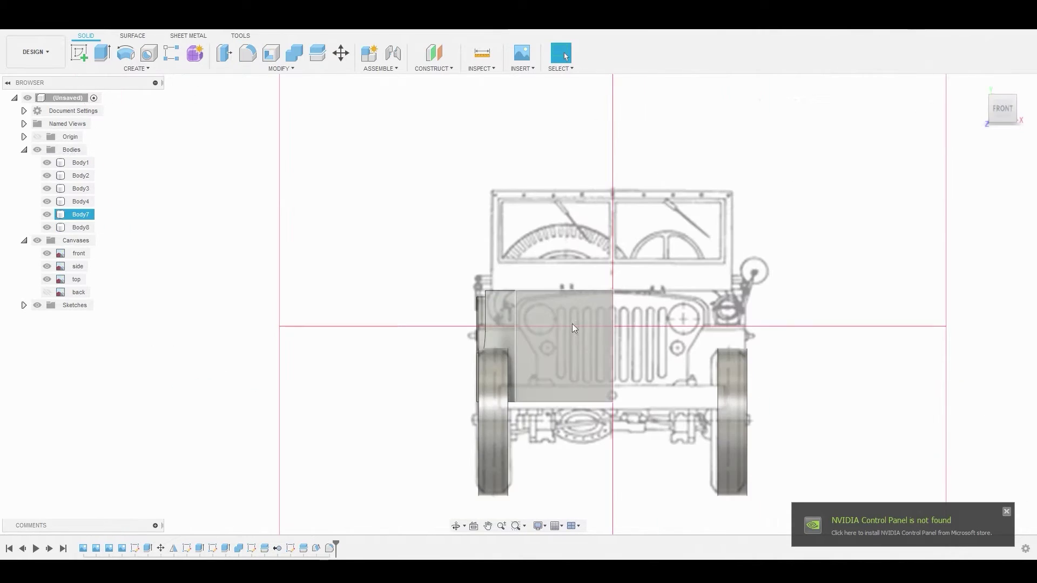
Sketch the lower and side grille outline on the front section's front face with connected lines, from the bottom centreline up beside the headlight.
scroll(499, 322, "up", 4)
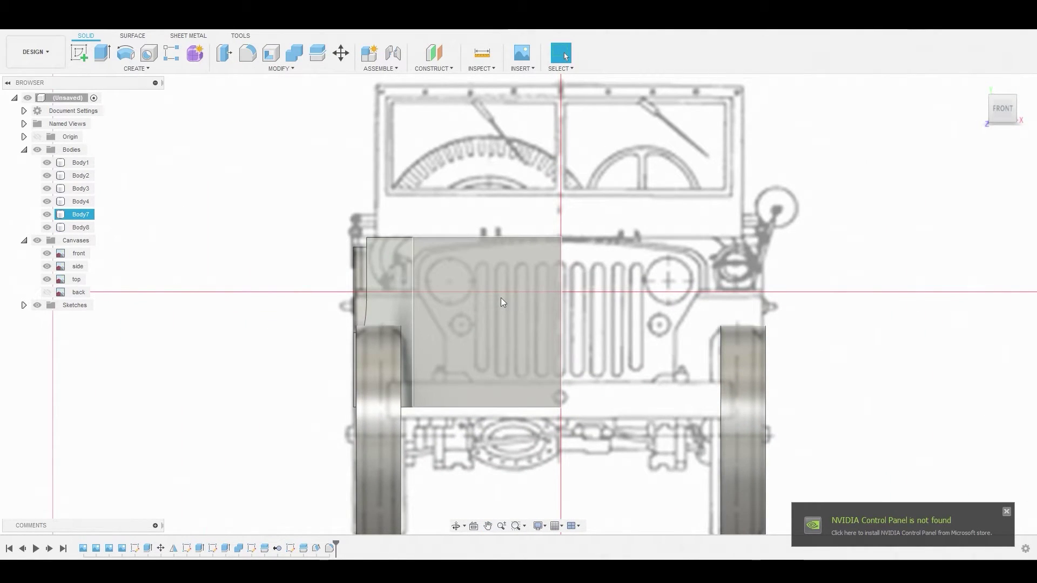
left_click(480, 303)
left_click(135, 69)
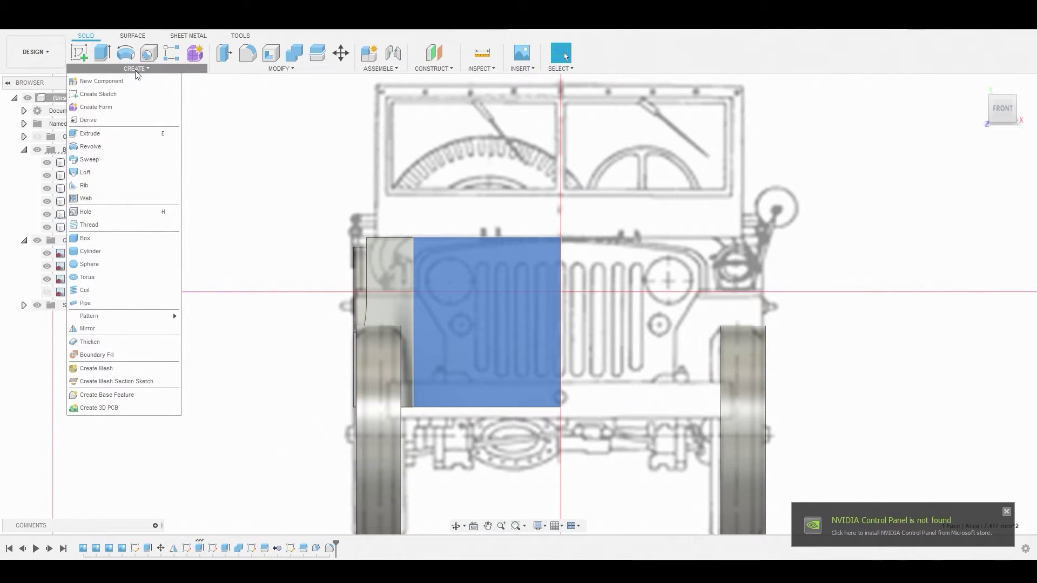
left_click(120, 94)
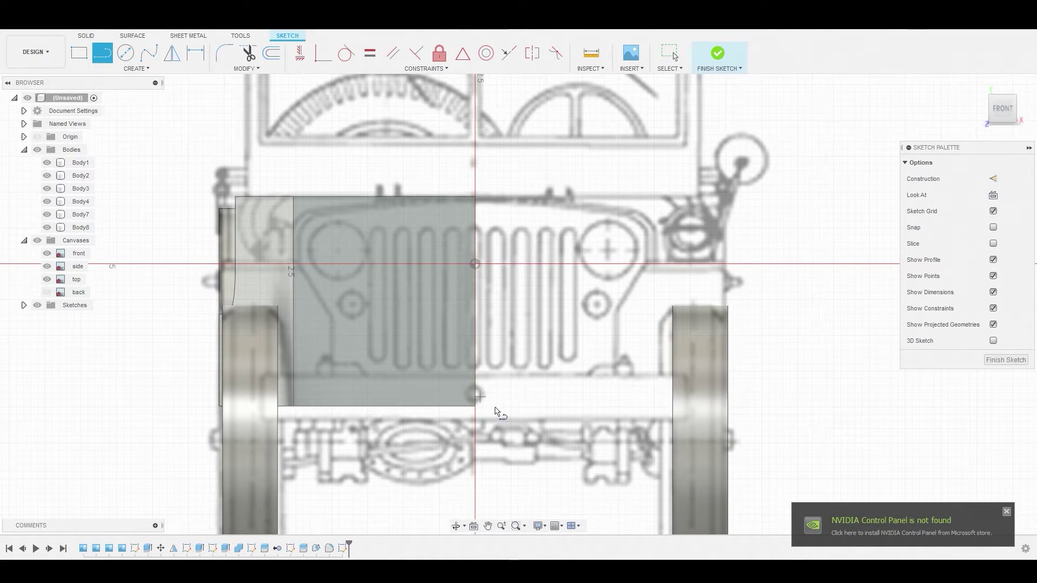
left_click(475, 387)
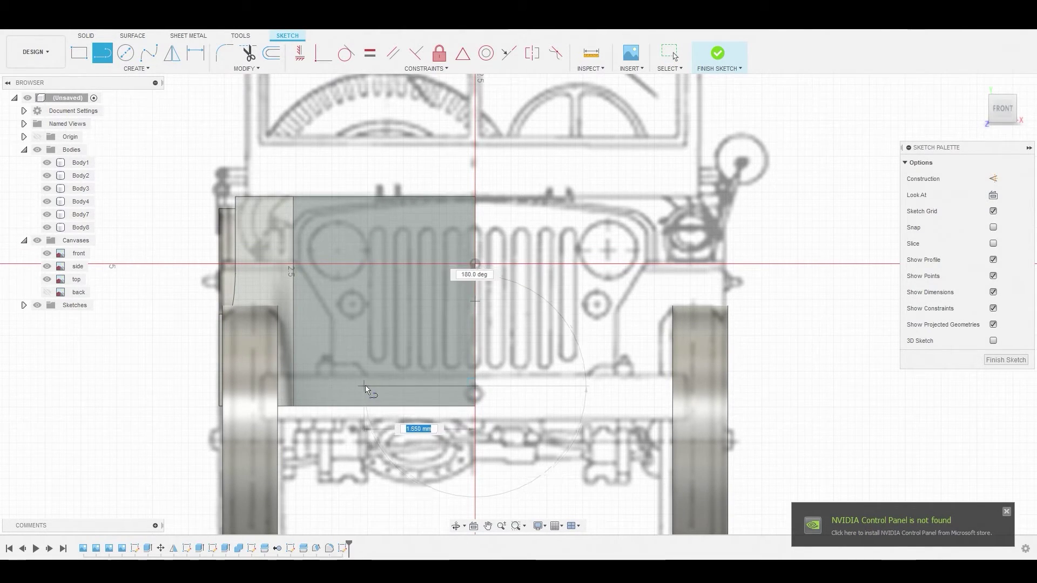
left_click(331, 368)
left_click(332, 316)
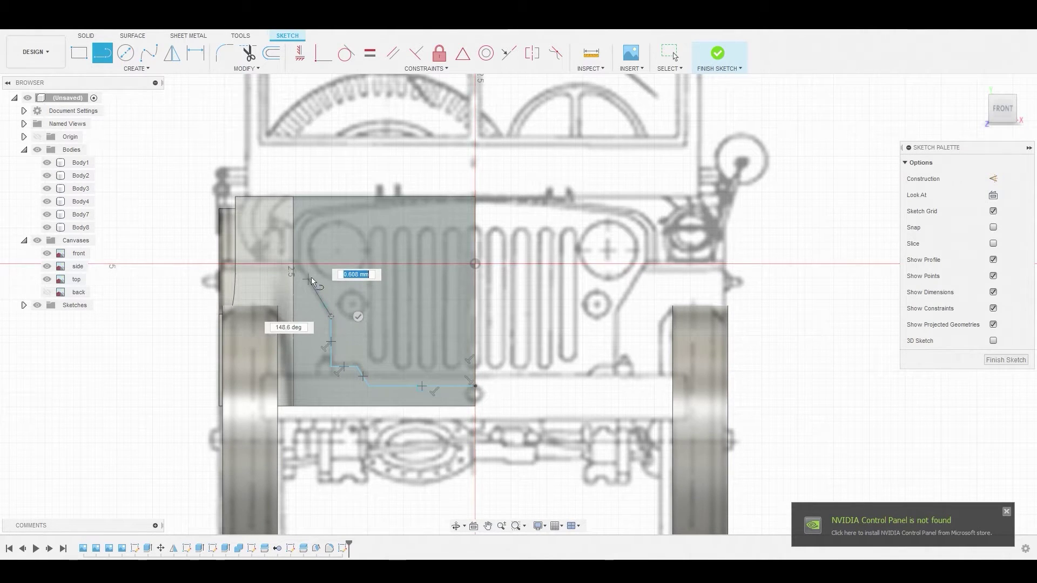
left_click(299, 265)
scroll(306, 233, "up", 5)
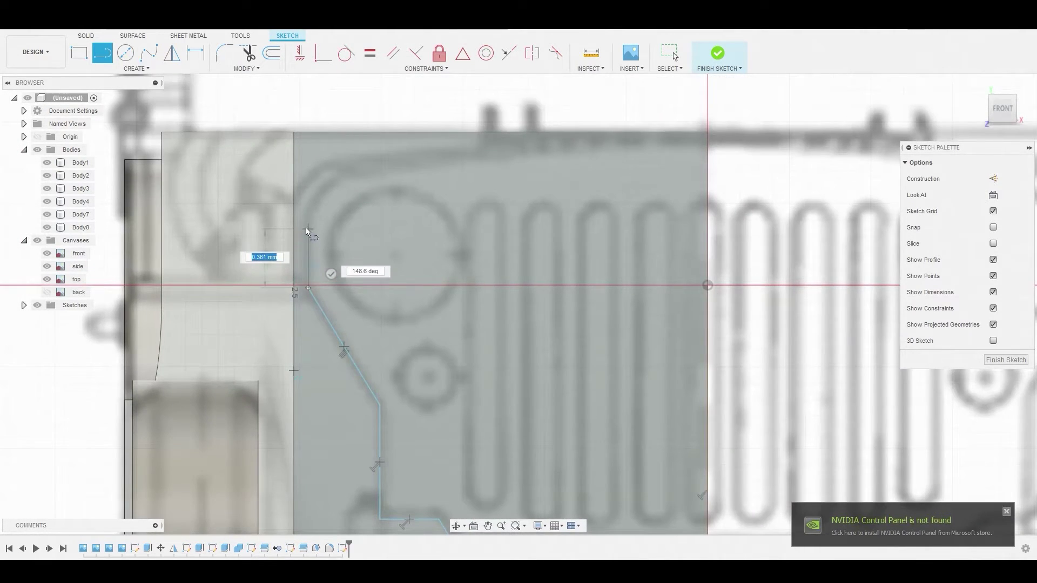
left_click(307, 225)
Complete the grille outline with three-point arcs around the headlight corner and along the hood's upper curve to the centreline.
left_click(153, 74)
left_click(211, 122)
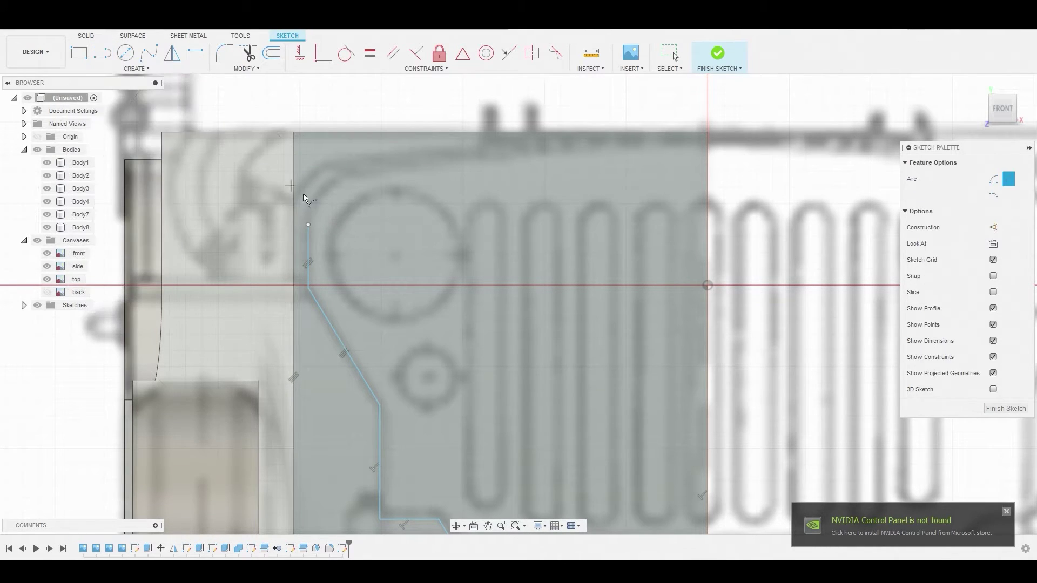
left_click(386, 163)
left_click(327, 192)
scroll(410, 186, "down", 5)
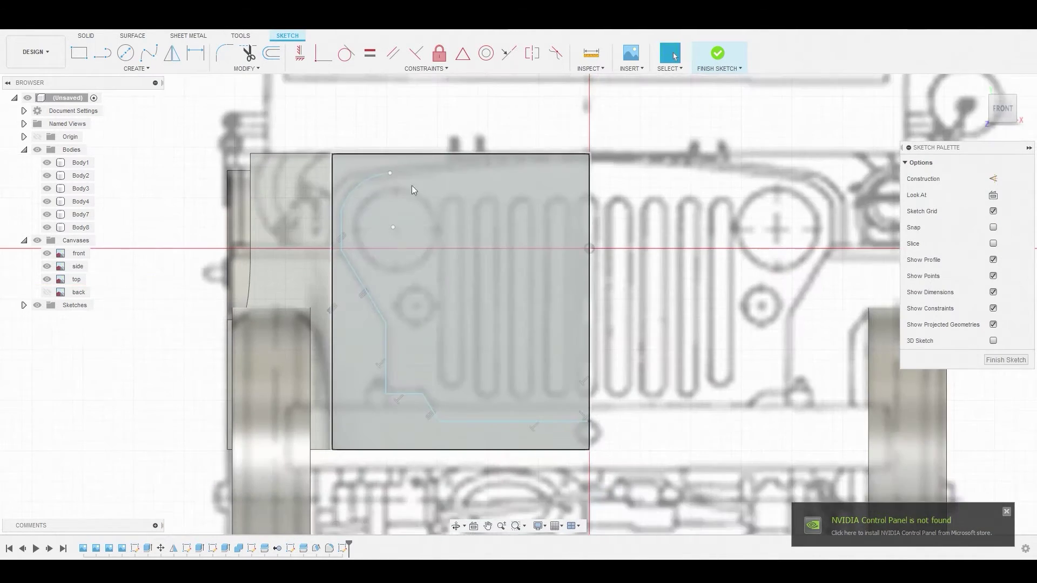
scroll(416, 103, "up", 5)
left_click(371, 224)
left_click(708, 198)
left_click(551, 205)
Fillet the junction between the headlight corner arc and the upper arc of the grille outline.
left_click(223, 51)
scroll(369, 217, "up", 3)
left_click(372, 229)
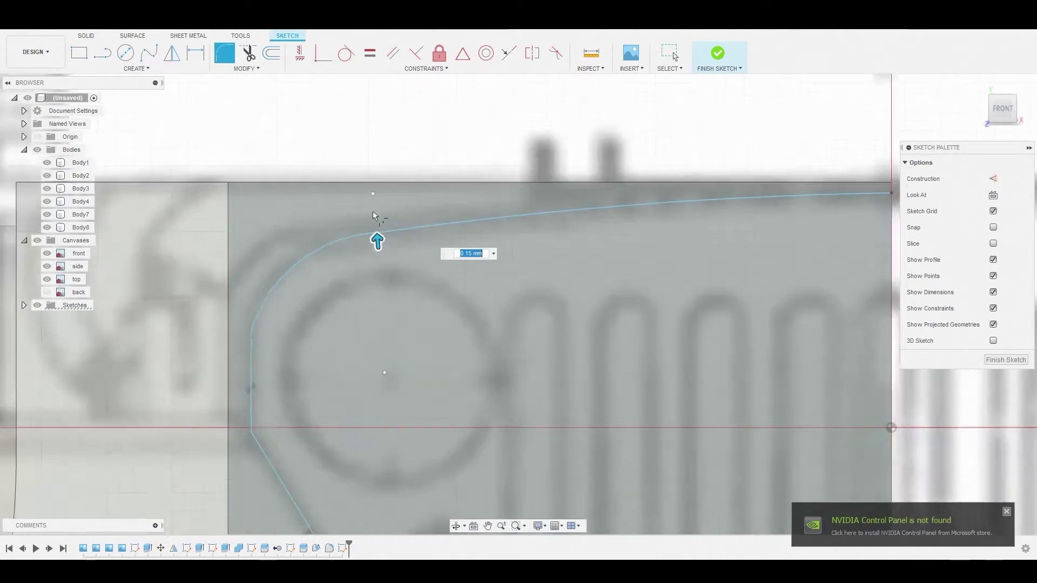
scroll(438, 277, "down", 8)
key("Return")
Extrude the half-grille profile -0.267 mm into the front section as a new body.
left_click(511, 331)
right_click(511, 331)
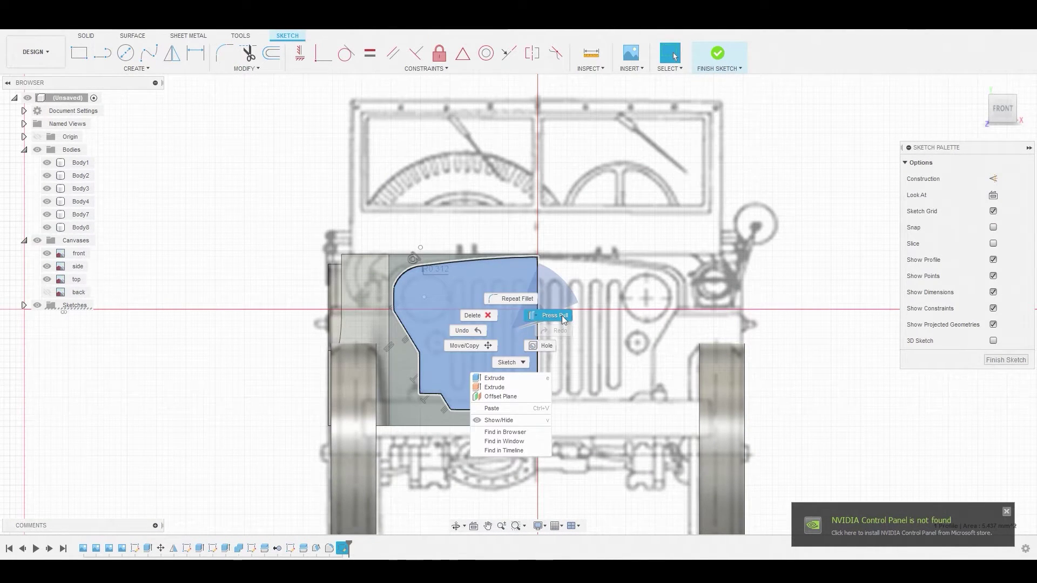
left_click(556, 316)
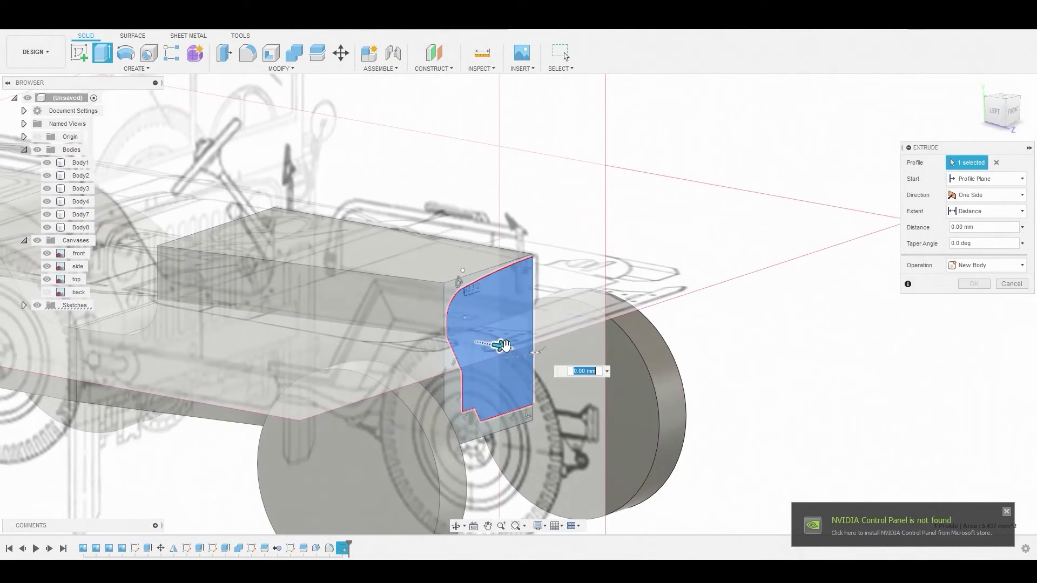
left_click_drag(498, 343, 496, 340)
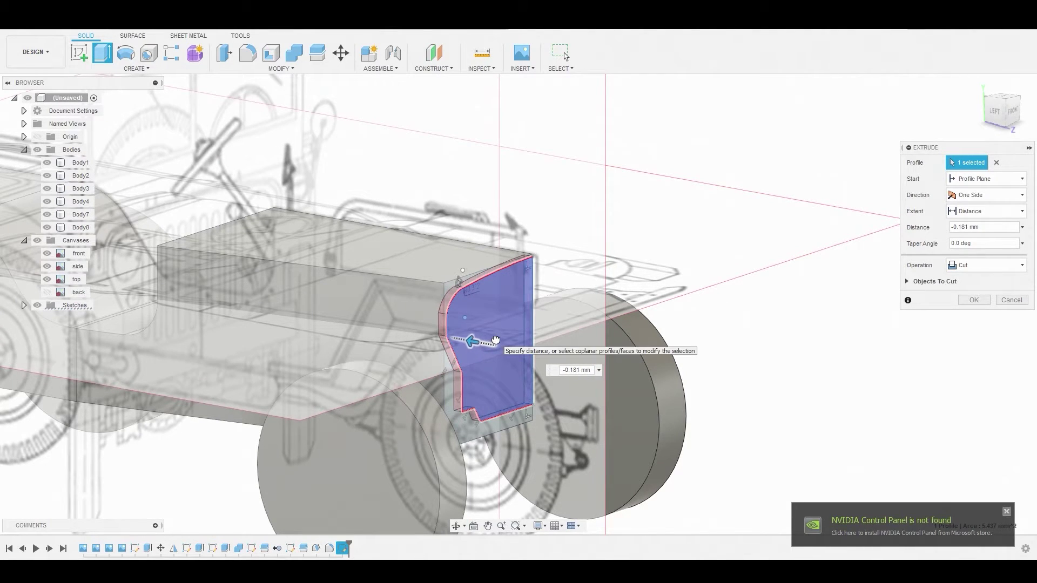
left_click_drag(472, 342, 468, 341)
left_click(986, 266)
left_click(976, 319)
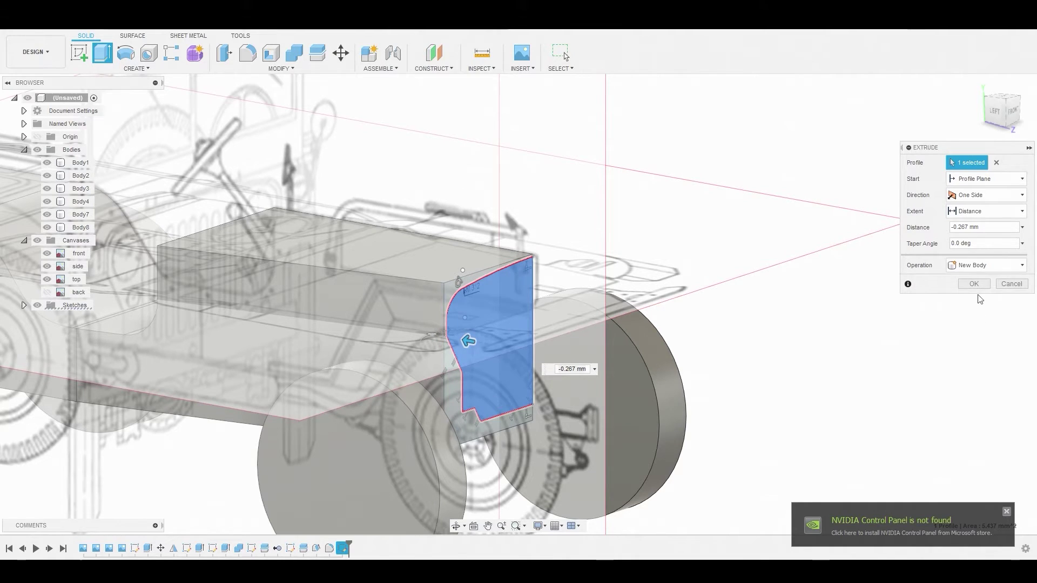
left_click(976, 285)
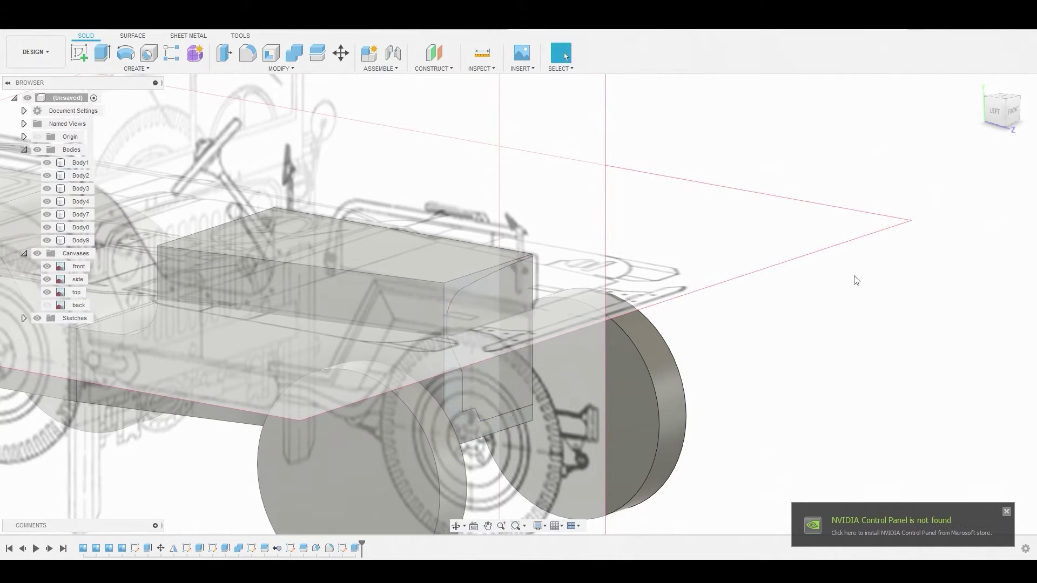
Duplicate the extruded grille body in place and hide the duplicate.
left_click(88, 245)
key("ctrl+c")
key("ctrl+v")
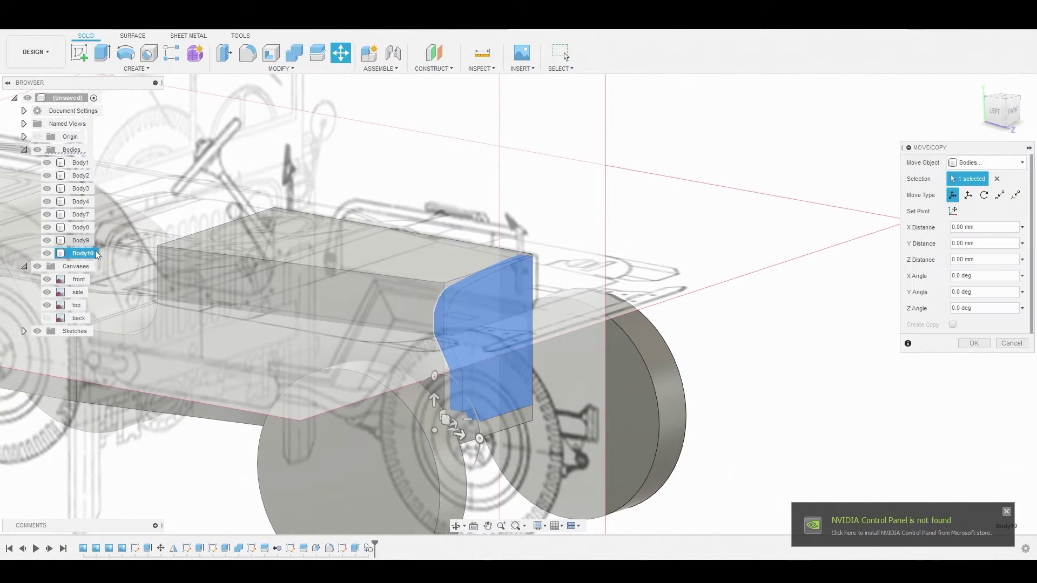
left_click(976, 344)
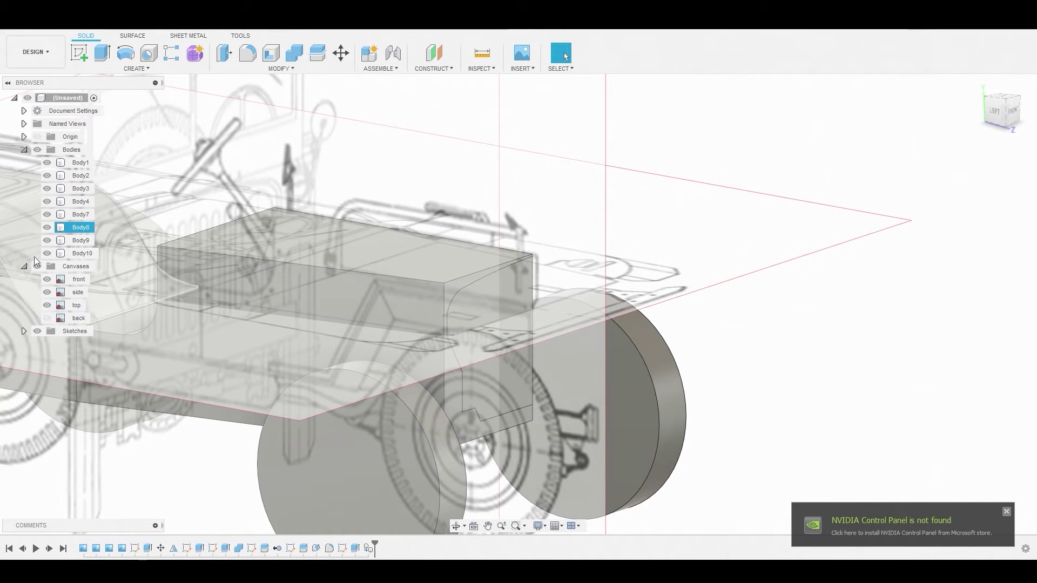
left_click(47, 253)
Cut the visible grille body out of the front section with Combine, without keeping the tool body.
left_click(294, 52)
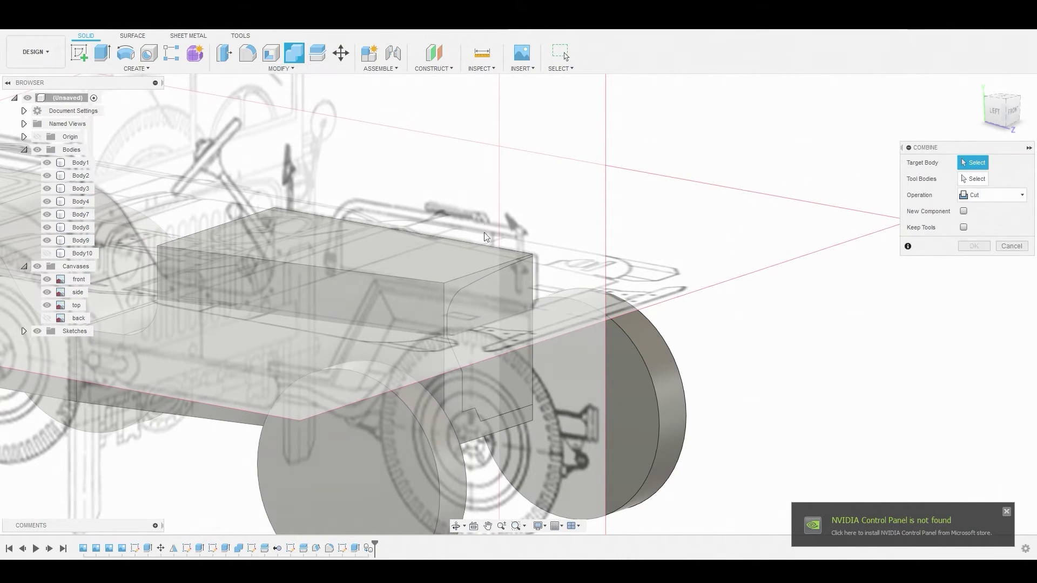
left_click(442, 268)
left_click(479, 299)
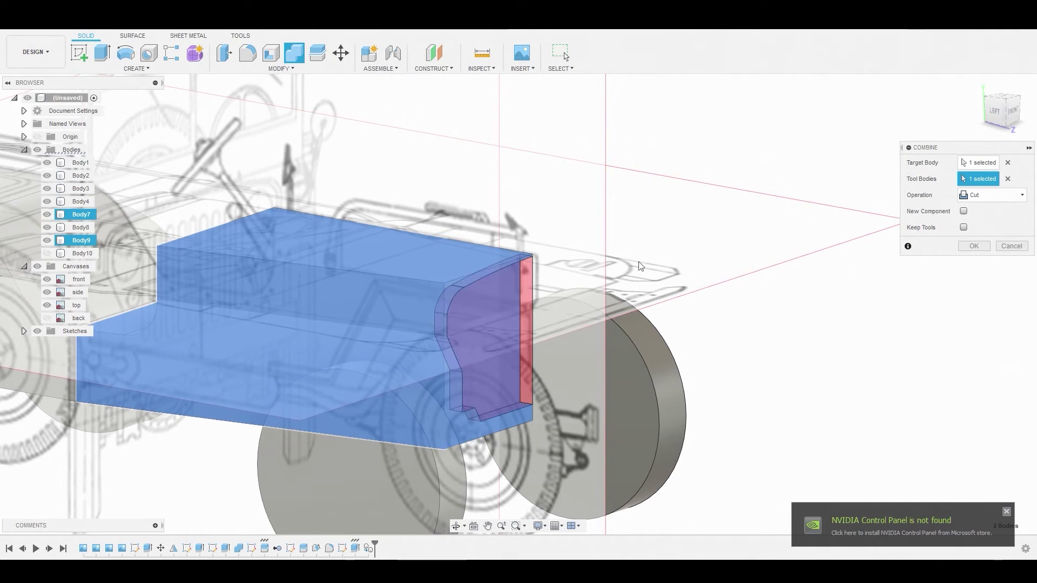
left_click(974, 246)
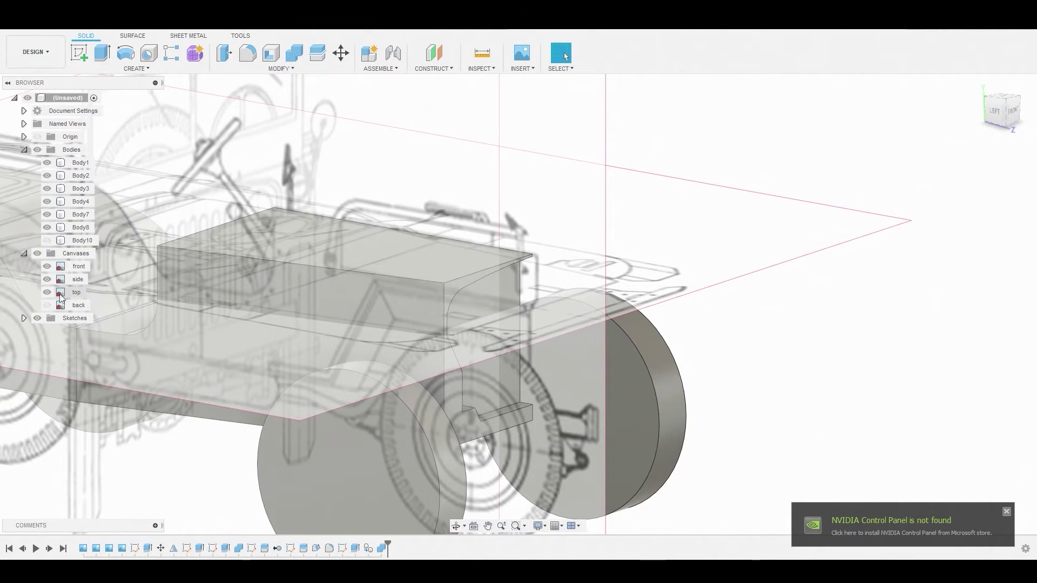
Show the duplicate grille body and move it -0.075 mm along Z, recessing it into the front section.
left_click(76, 240)
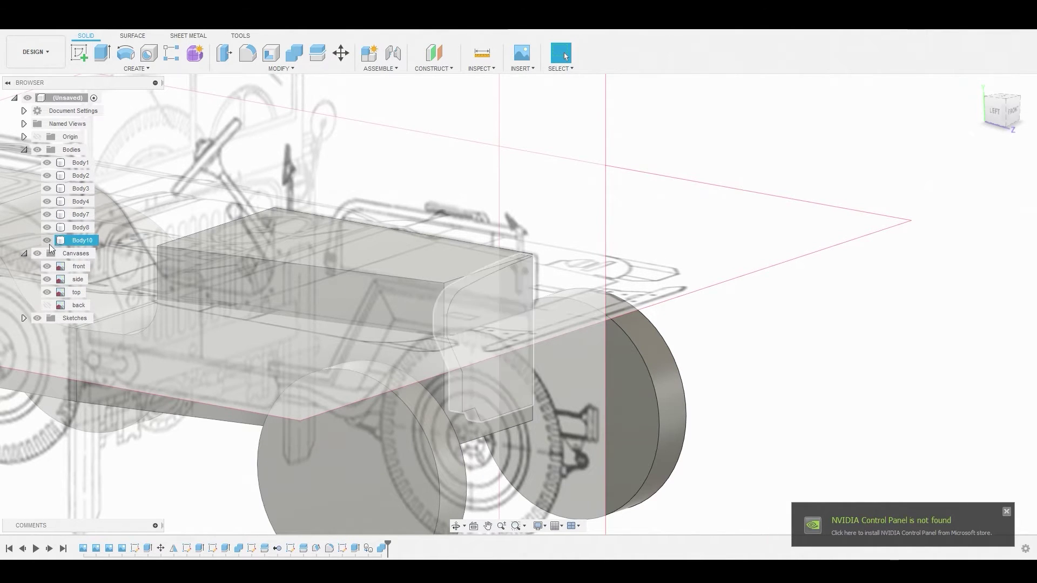
right_click(81, 241)
left_click(111, 247)
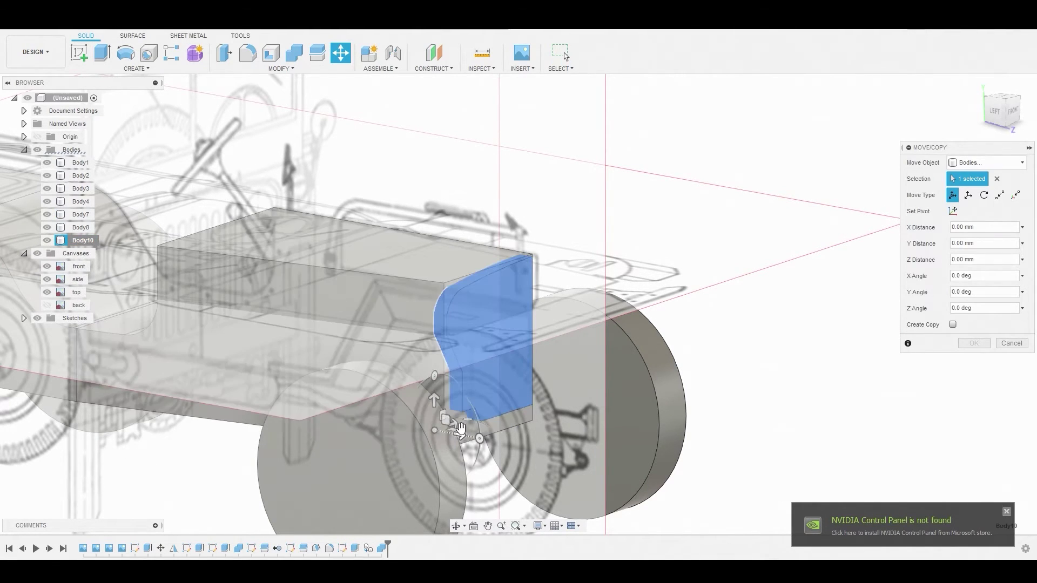
left_click_drag(461, 429, 458, 436)
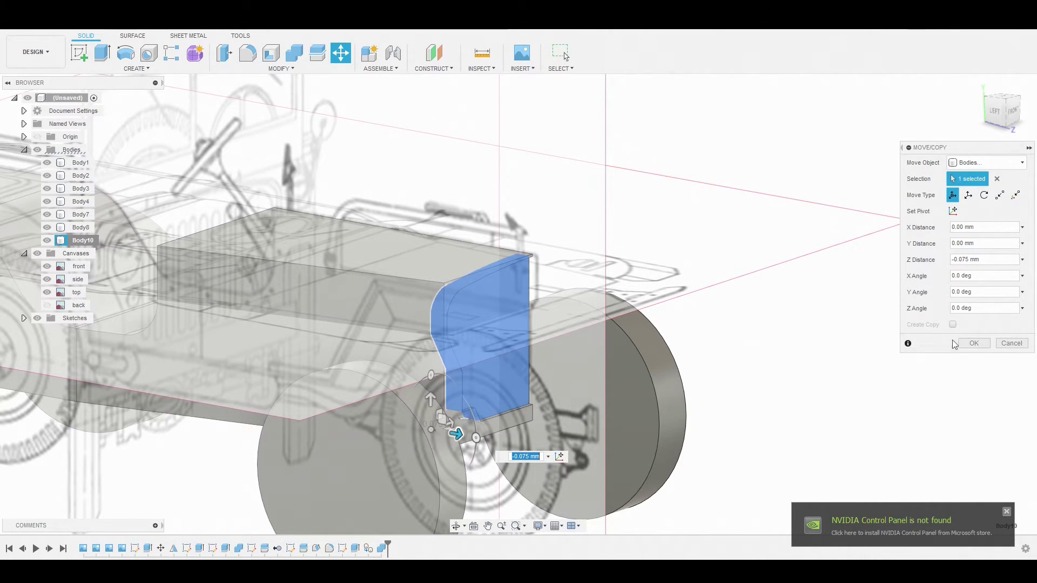
left_click(971, 343)
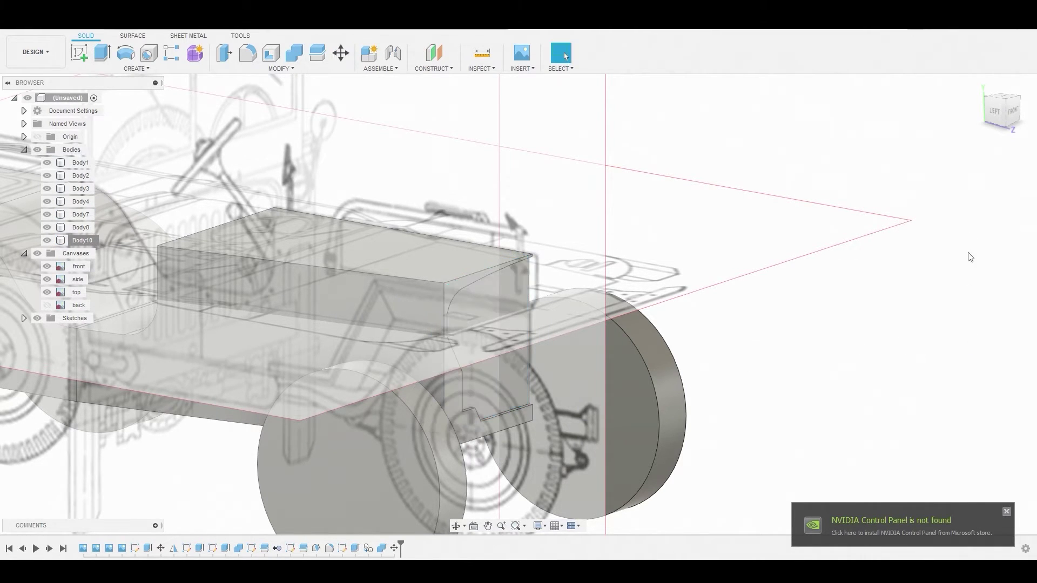
Start a sketch on the grille's front face and draw a centre-diameter circle around the blueprint headlight.
left_click(1014, 112)
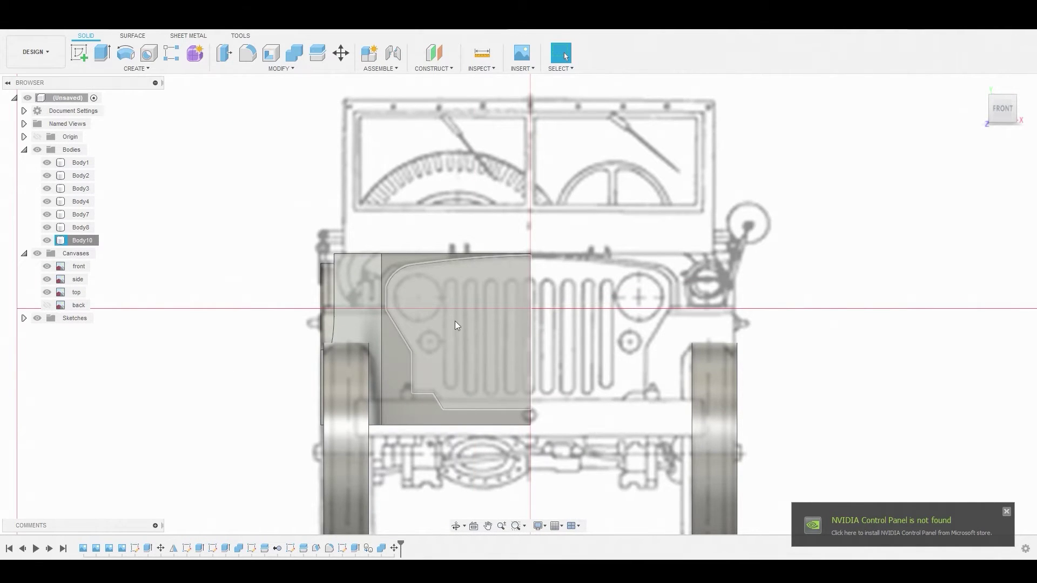
scroll(485, 316, "up", 3)
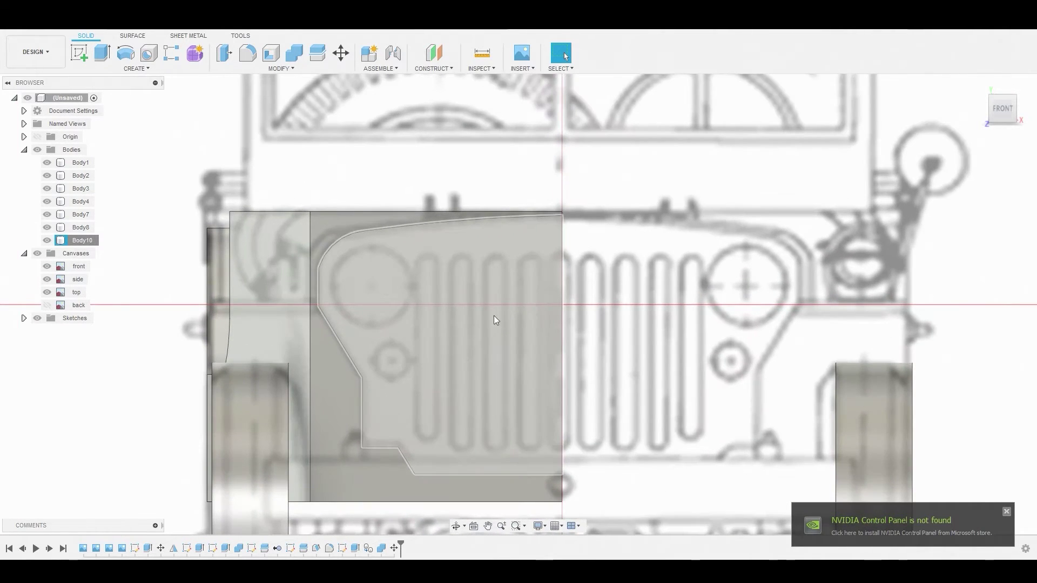
left_click(416, 287)
left_click(79, 52)
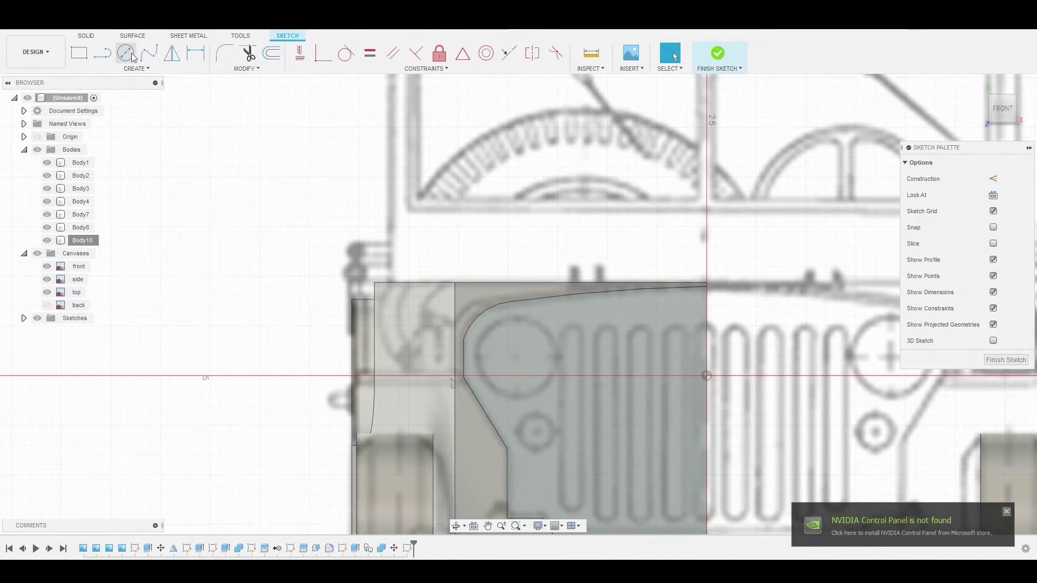
left_click(128, 54)
scroll(534, 359, "up", 5)
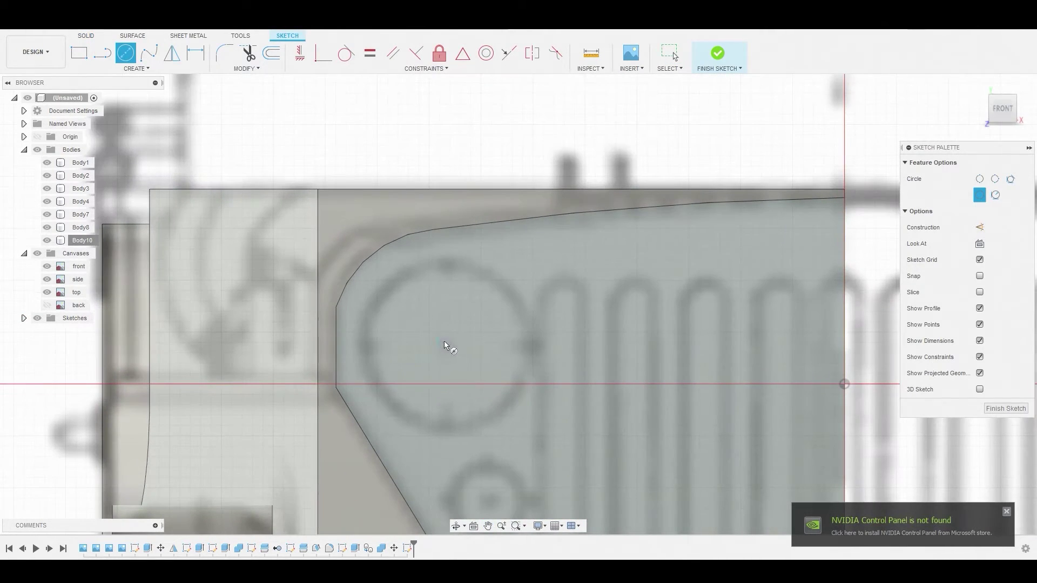
left_click(448, 347)
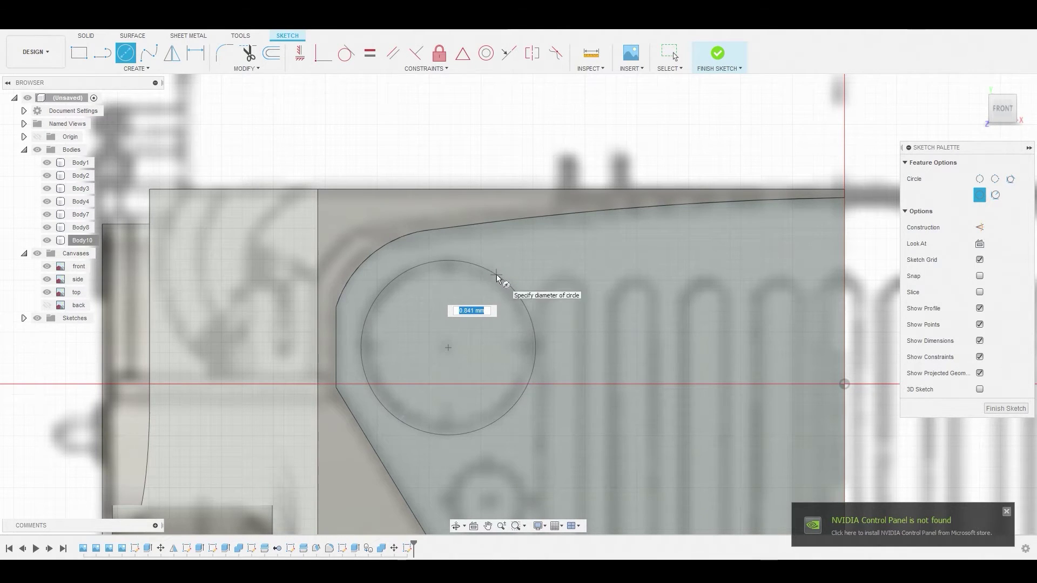
left_click(497, 278)
right_click(497, 278)
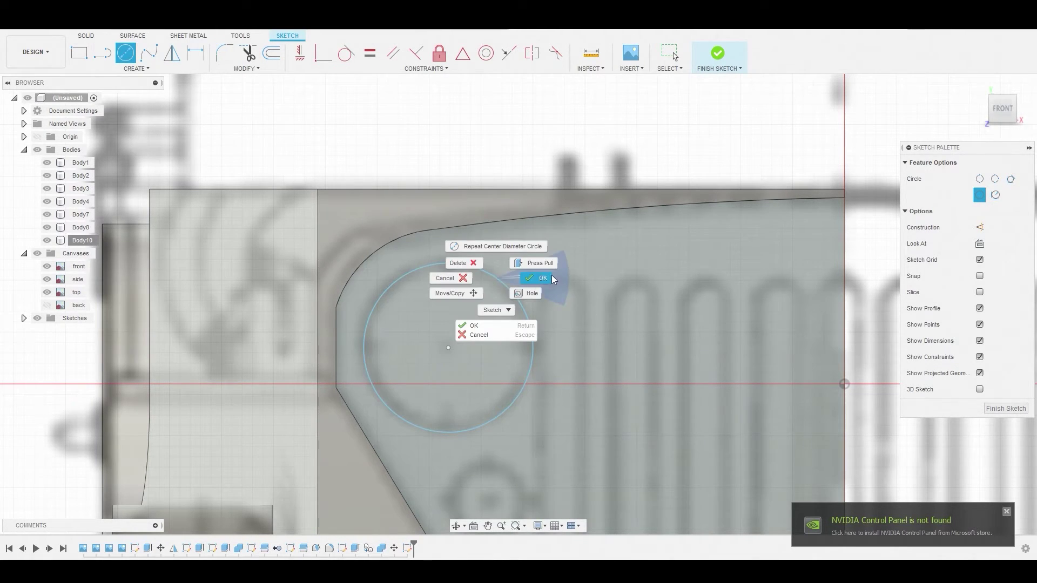
left_click(552, 275)
Move the headlight circle slightly to line it up with the blueprint.
left_click(521, 304)
right_click(514, 326)
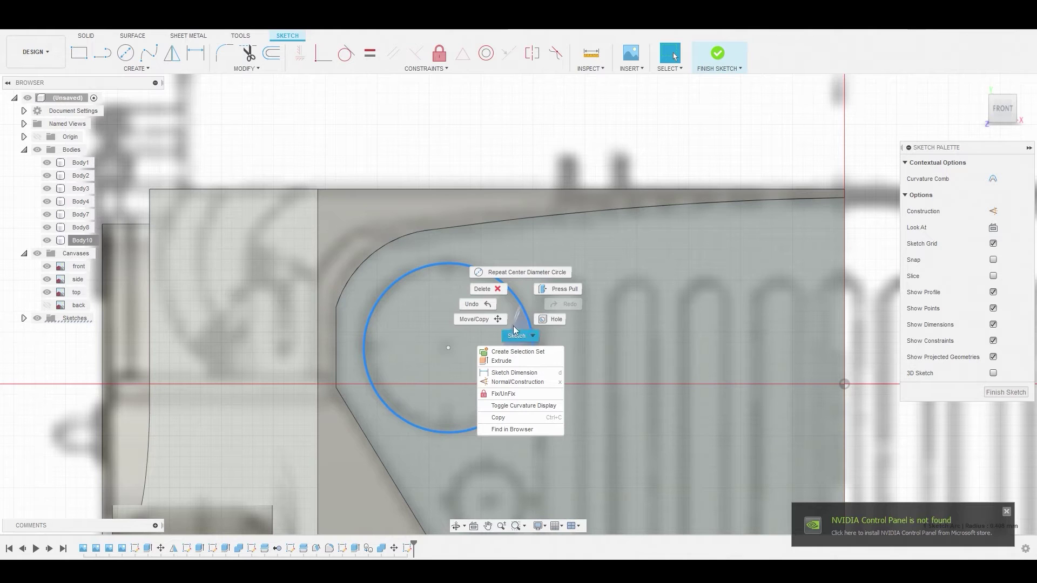
left_click(465, 317)
left_click_drag(484, 348, 479, 348)
right_click(554, 283)
left_click(587, 286)
scroll(621, 346, "down", 5)
Place a copy of the headlight circle over the small lamp below it and shrink it to match the blueprint.
middle_click_drag(640, 362, 538, 260)
scroll(519, 264, "down", 1)
left_click(456, 280)
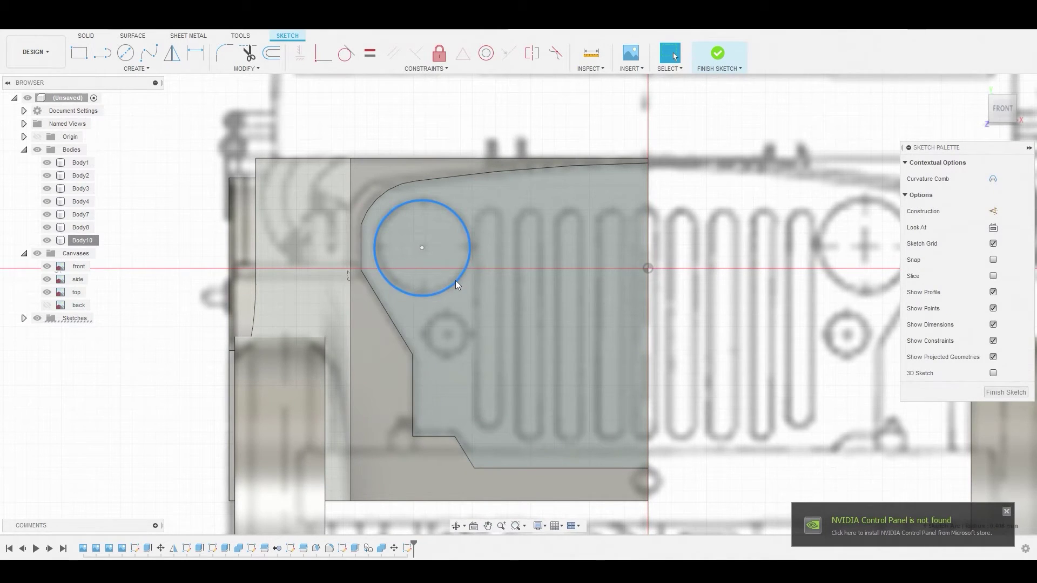
key("m")
left_click_drag(436, 234, 462, 323)
right_click(537, 307)
left_click(567, 309)
left_click_drag(497, 325, 469, 323)
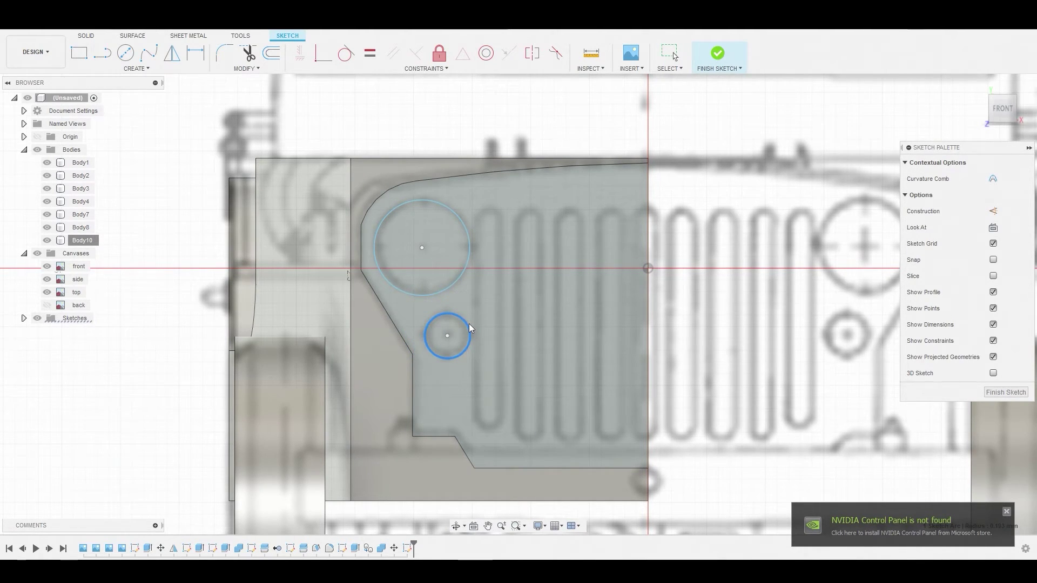
Sketch a vertical centre-to-centre slot about 1.6 mm long and 0.2 mm wide over the blueprint grille opening nearest the lamps.
left_click(136, 68)
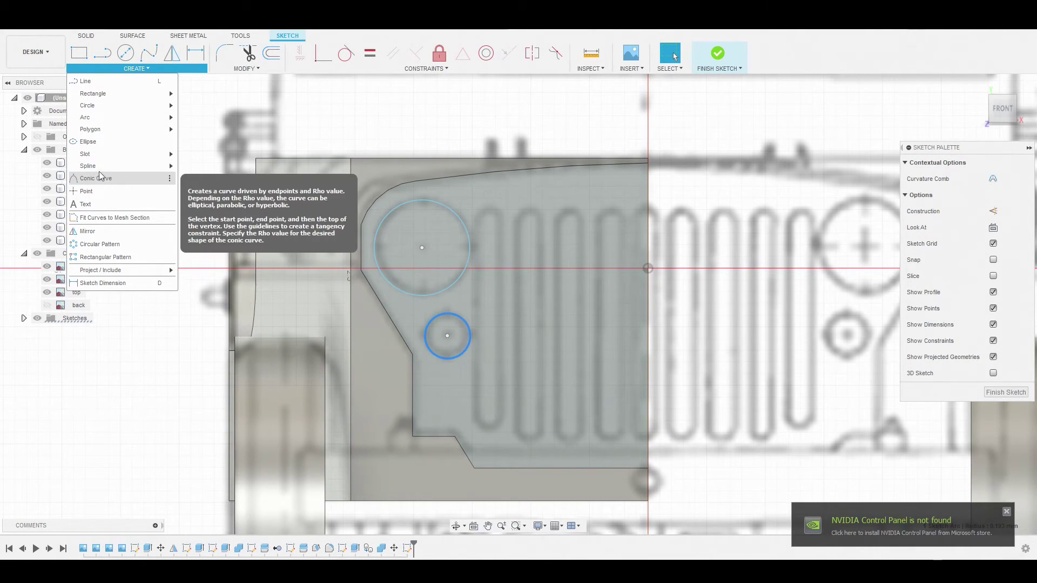
mouse_move(103, 156)
scroll(526, 238, "up", 4)
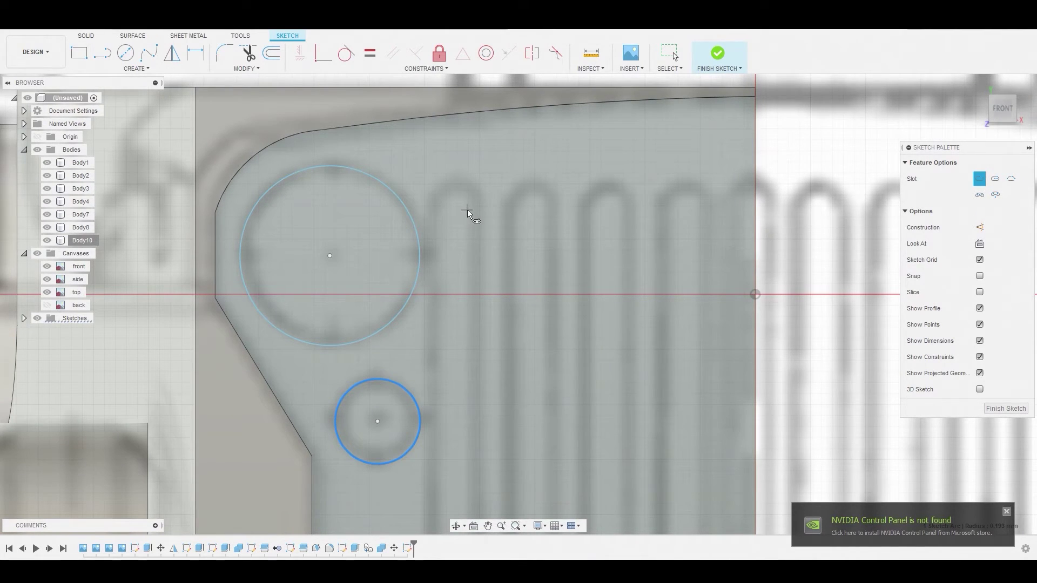
left_click(468, 212)
scroll(475, 411, "down", 2)
middle_click_drag(476, 416, 439, 250)
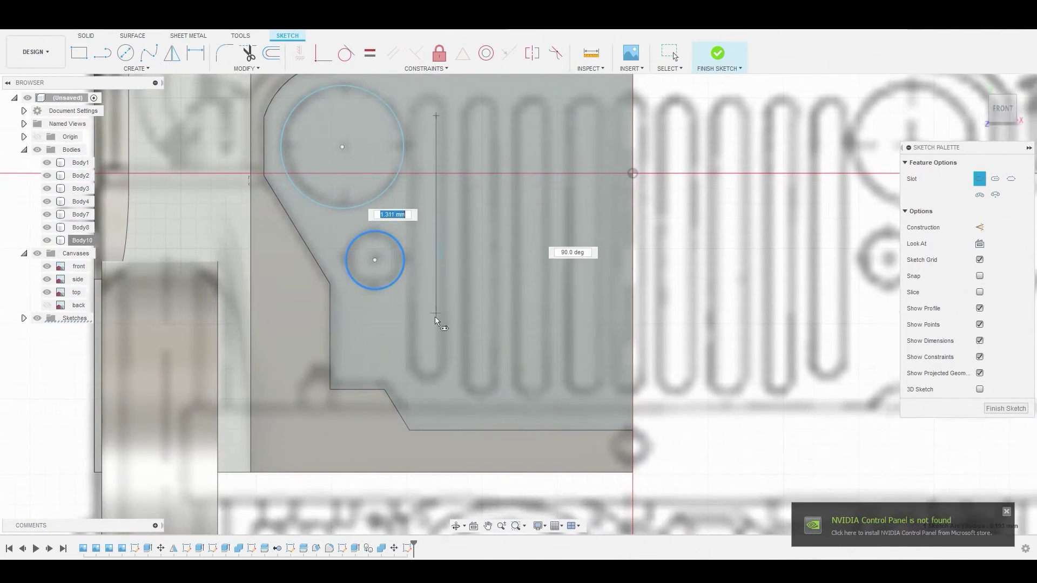
left_click(436, 359)
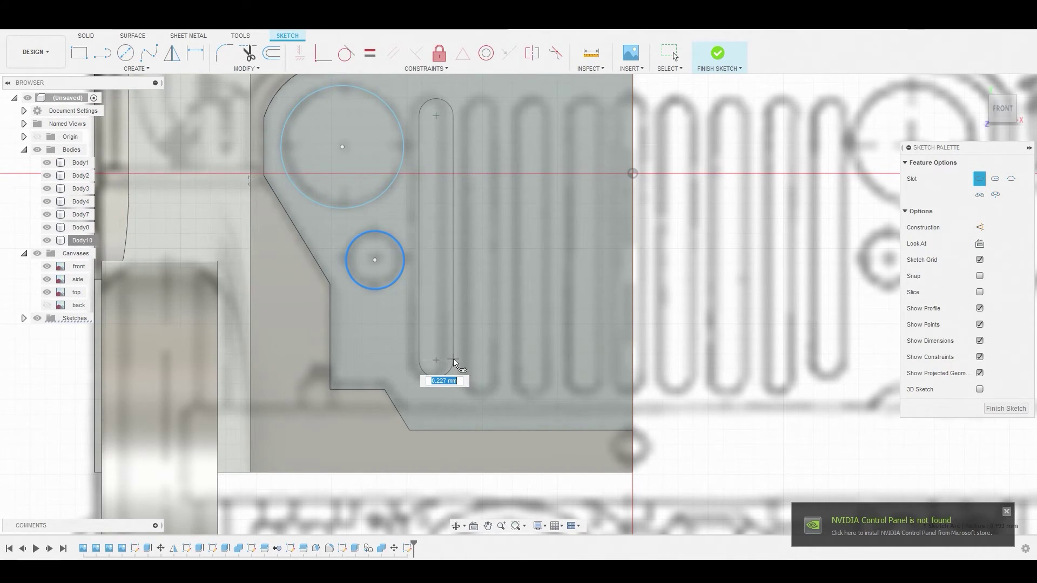
left_click(452, 332)
right_click(456, 296)
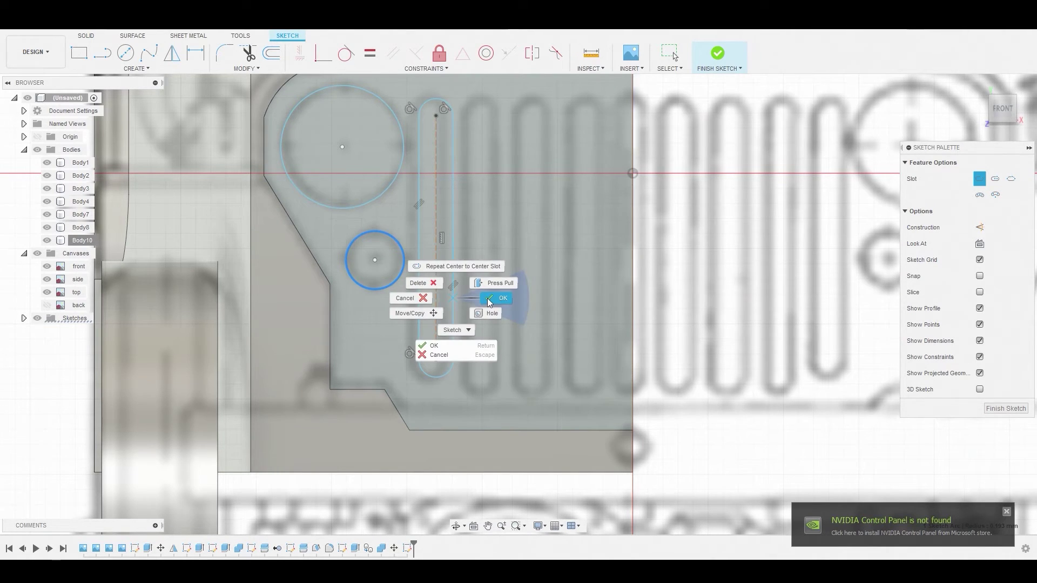
left_click(486, 277)
Pattern the slot horizontally toward the centreline with a rectangular pattern of 4 over an extent of 1.131 mm.
scroll(486, 277, "down", 3)
left_click(137, 69)
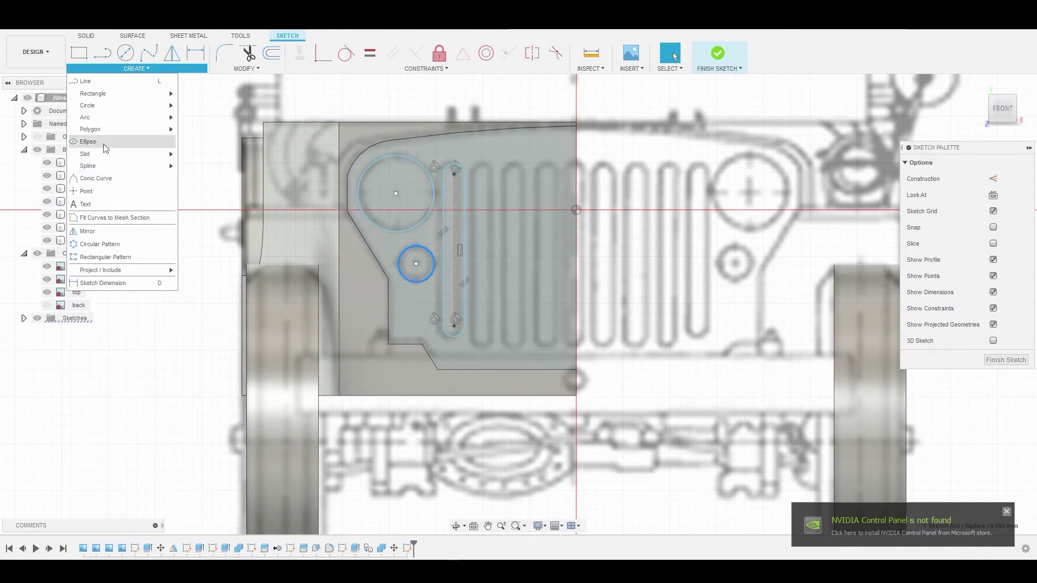
left_click(114, 259)
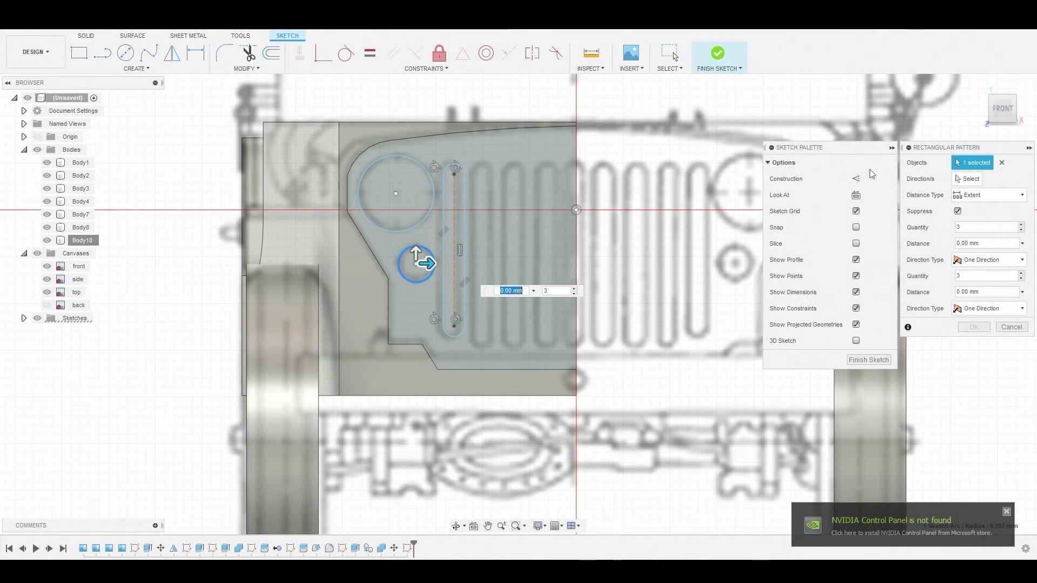
left_click(1002, 162)
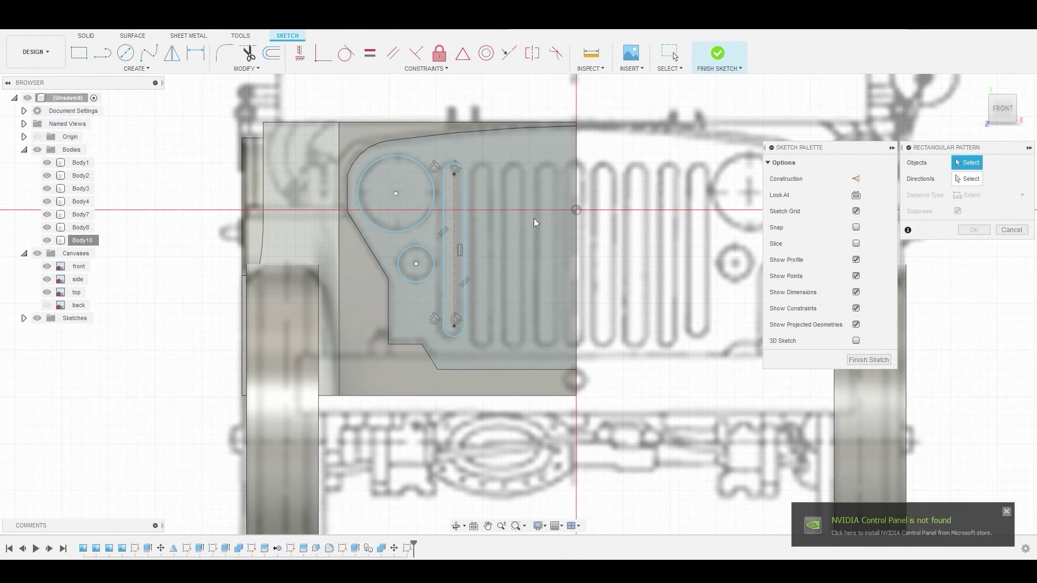
double_click(466, 223)
left_click_drag(477, 249, 582, 259)
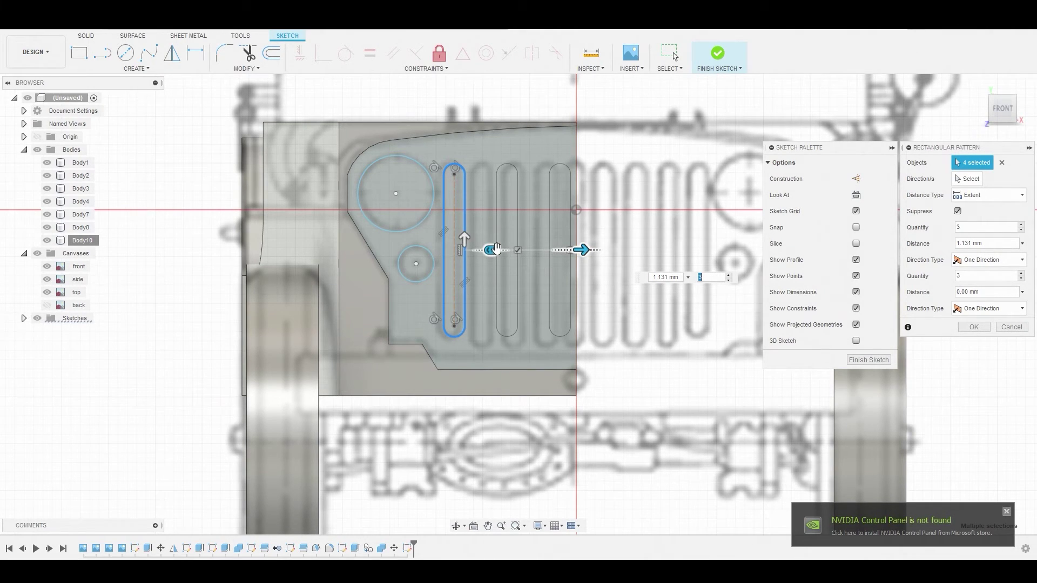
left_click(729, 274)
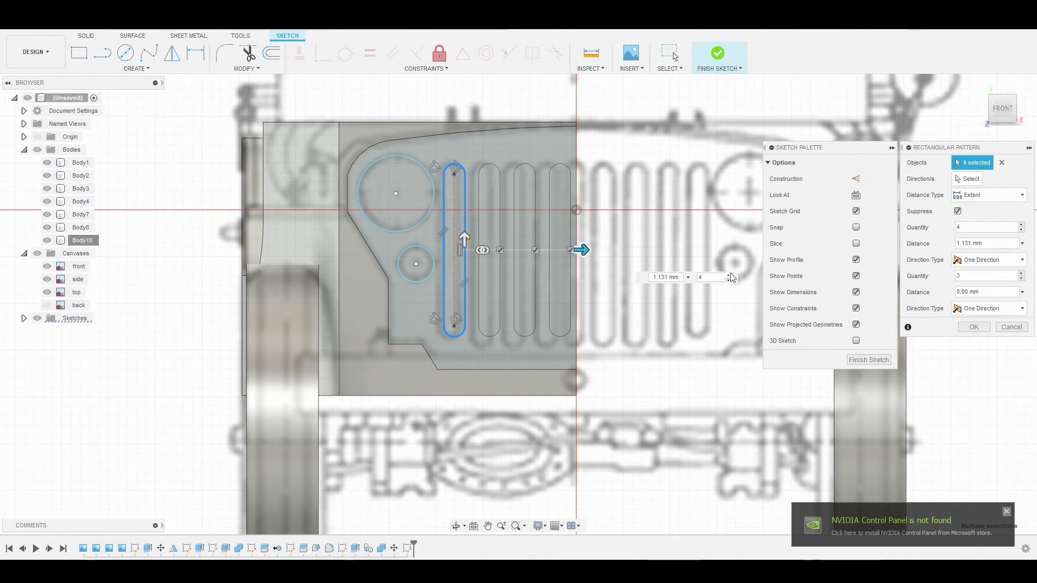
left_click(730, 275)
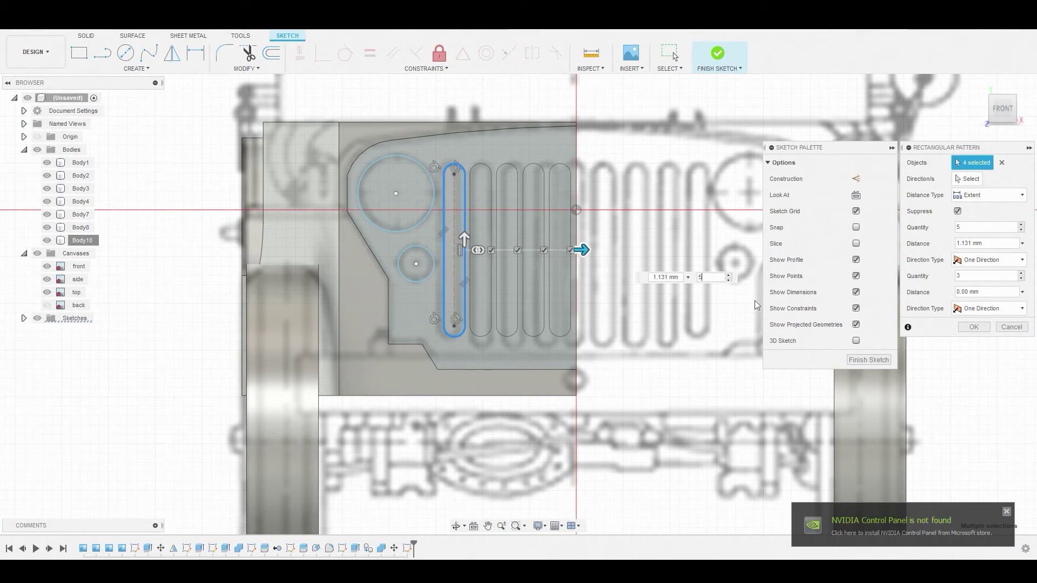
left_click(730, 280)
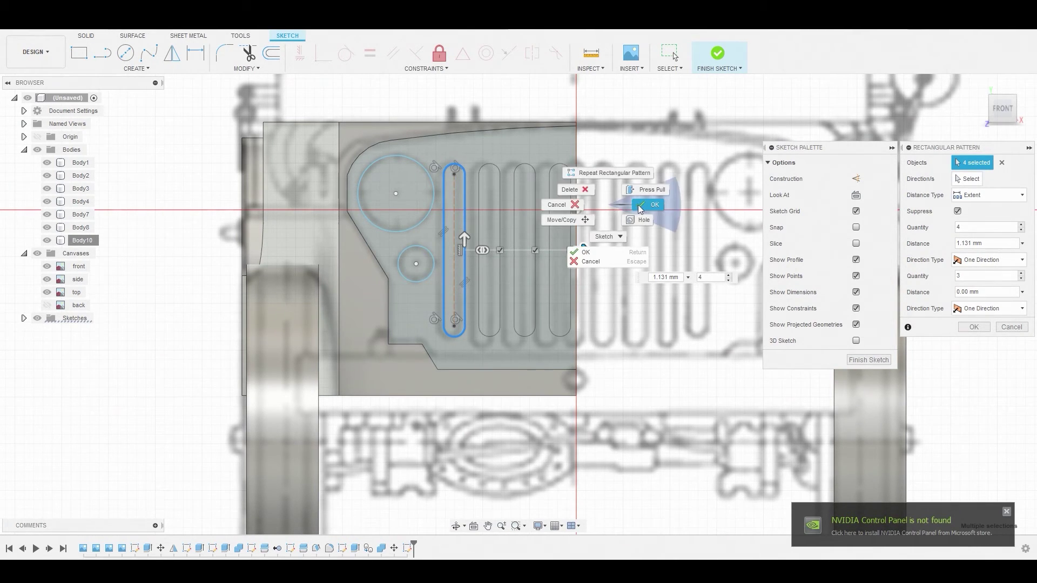
key("Return")
Extrude the two lamp circles and four slot profiles -1.165 mm back through the grille as new bodies.
left_click(417, 197)
left_click(427, 261, "shift")
left_click(459, 267, "shift")
left_click(483, 267, "shift")
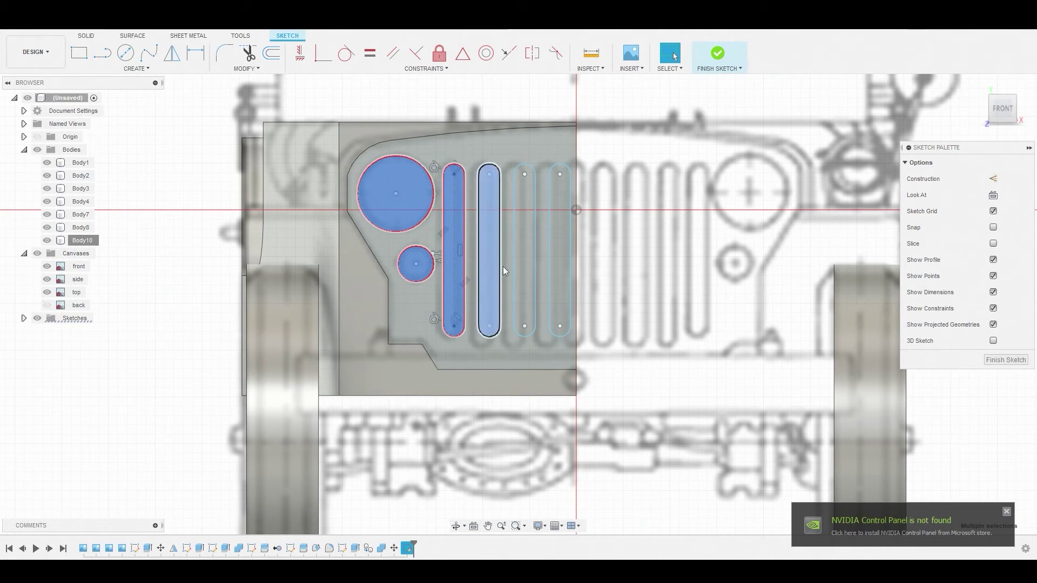
left_click(519, 267, "shift")
left_click(556, 264, "shift")
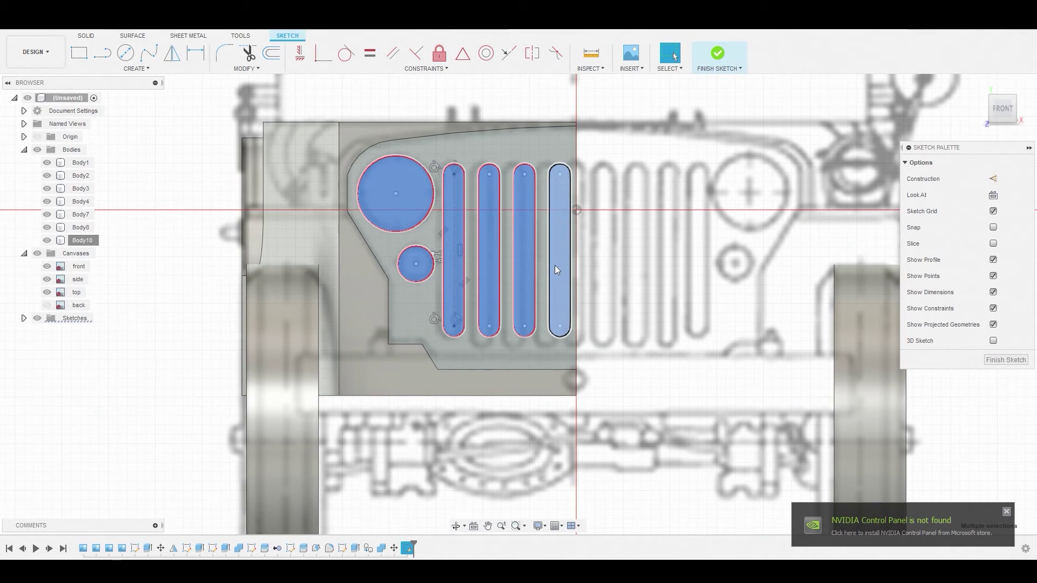
right_click(555, 264)
left_click(592, 250)
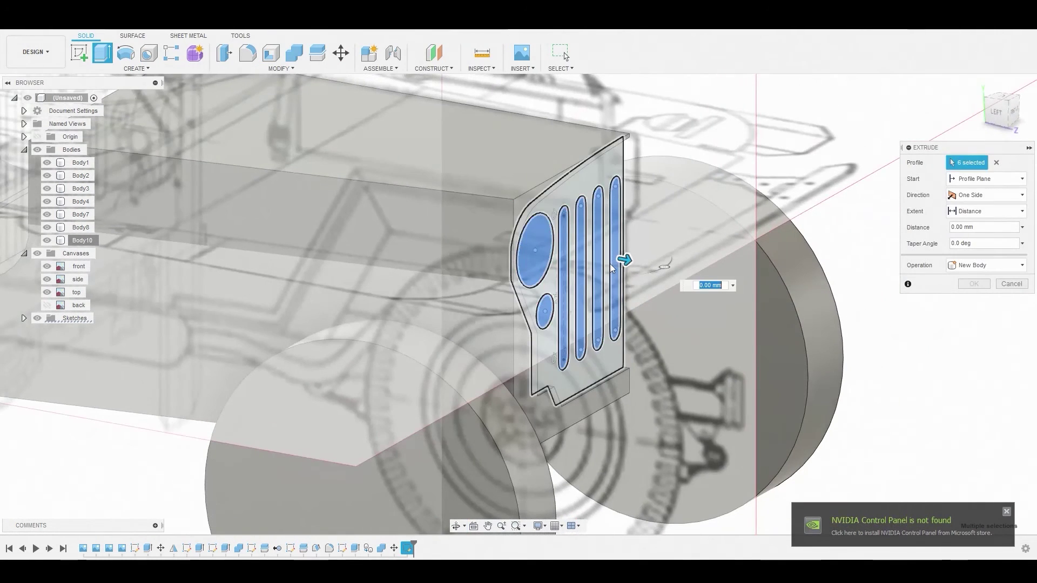
left_click_drag(624, 260, 511, 240)
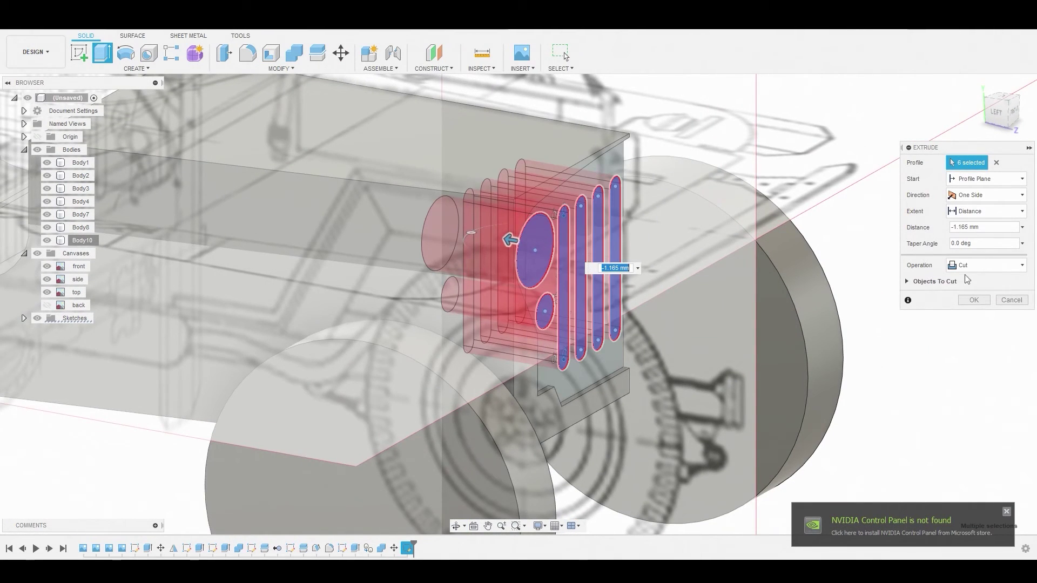
left_click(988, 266)
left_click(988, 306)
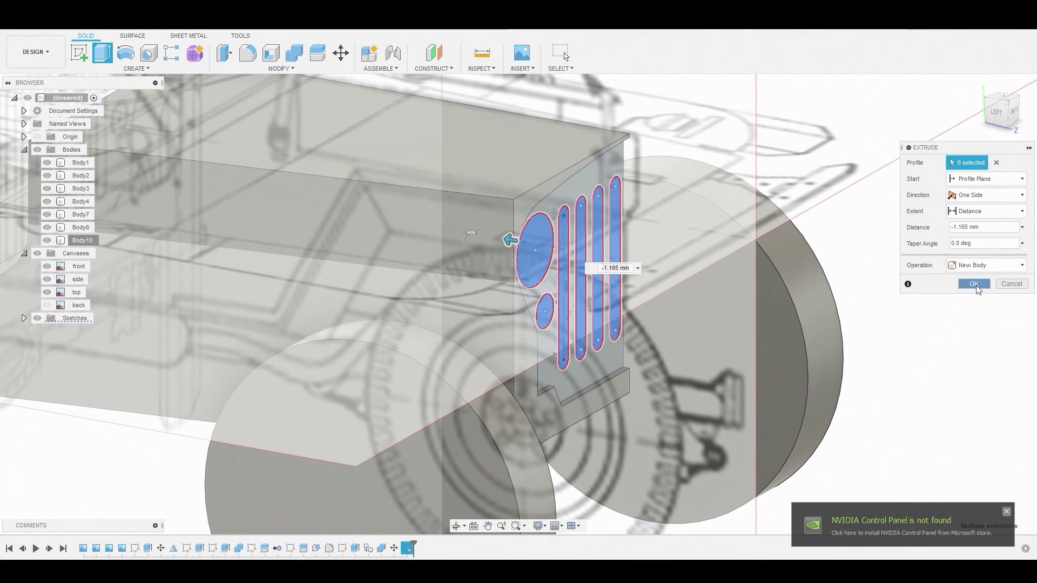
left_click(974, 300)
Cut the six extruded lamp and slot bodies from the grille body with Combine, without keeping the tools.
left_click(294, 53)
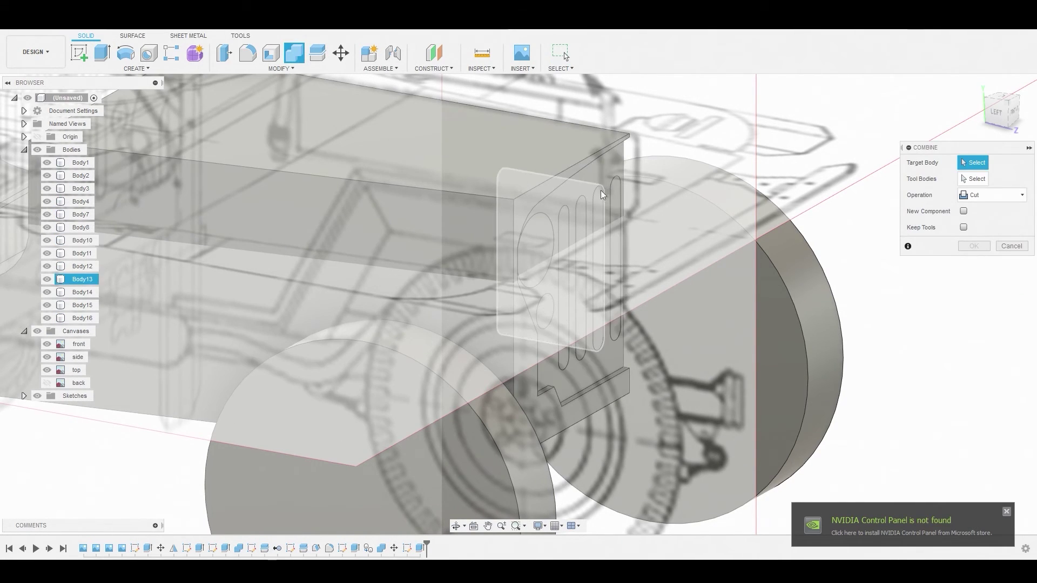
left_click(599, 171)
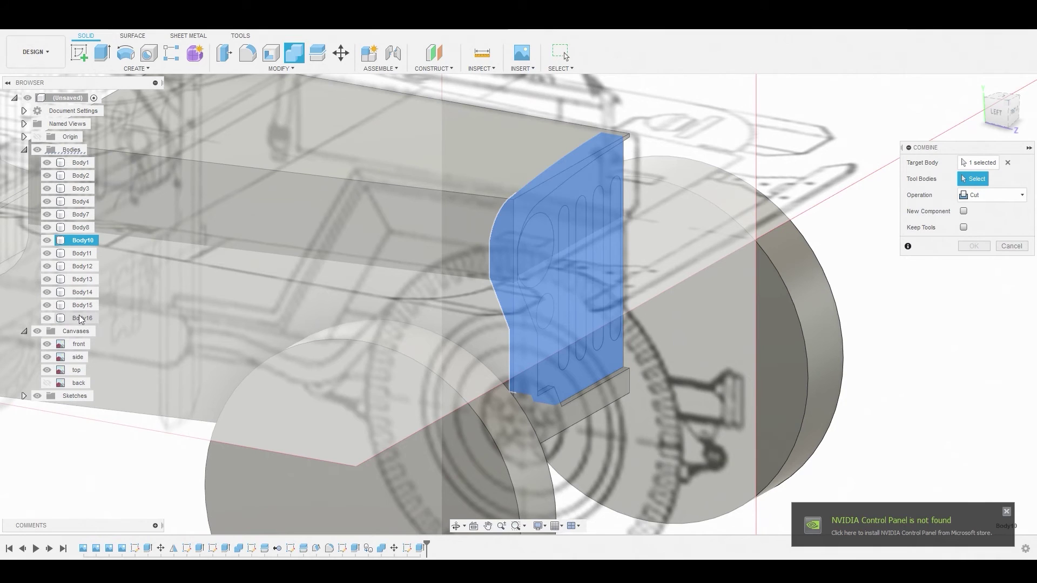
left_click(80, 318)
left_click(80, 304)
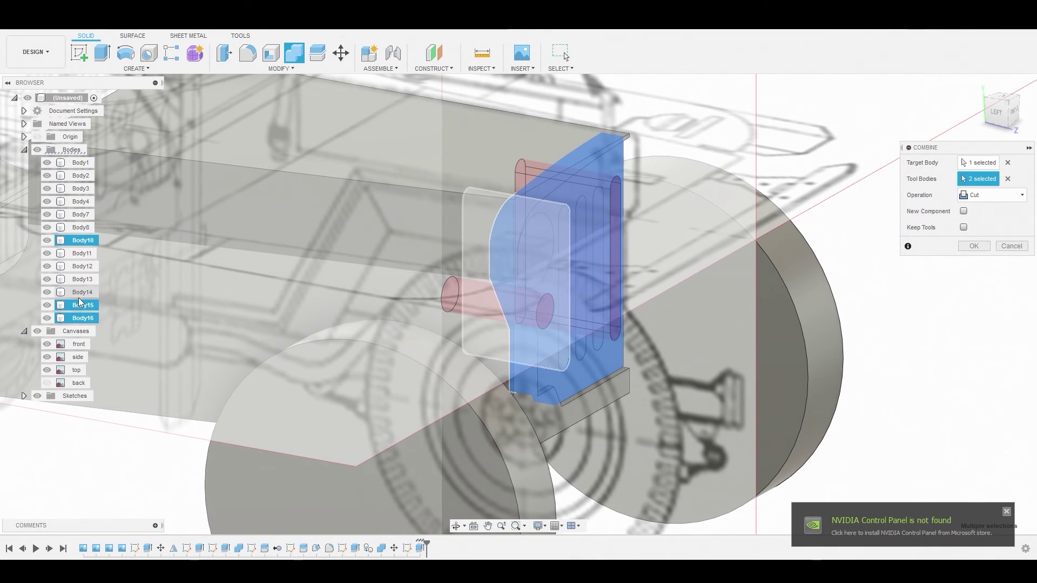
left_click(79, 292)
left_click(81, 279)
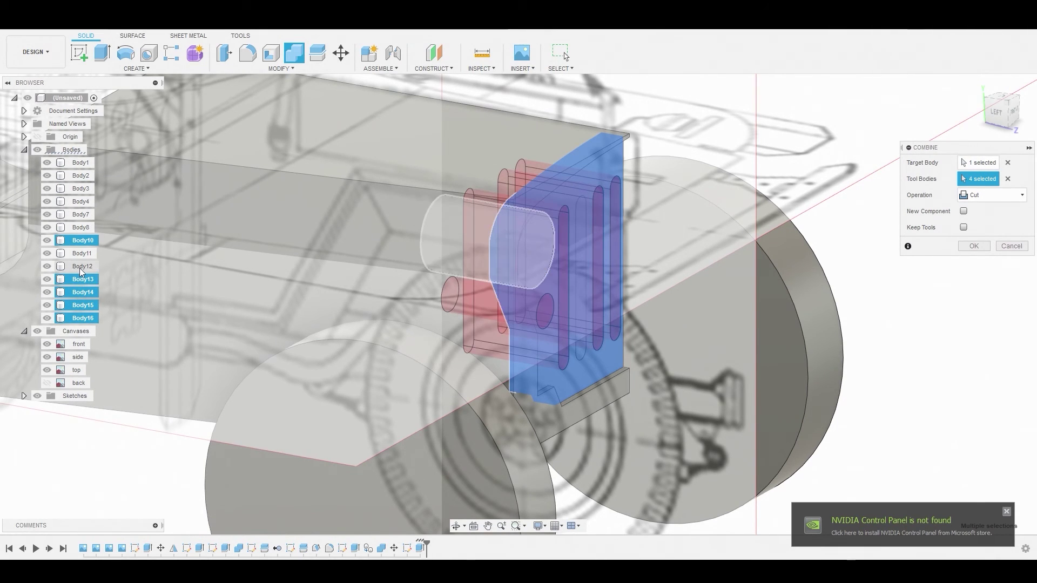
left_click(83, 266)
left_click(82, 257)
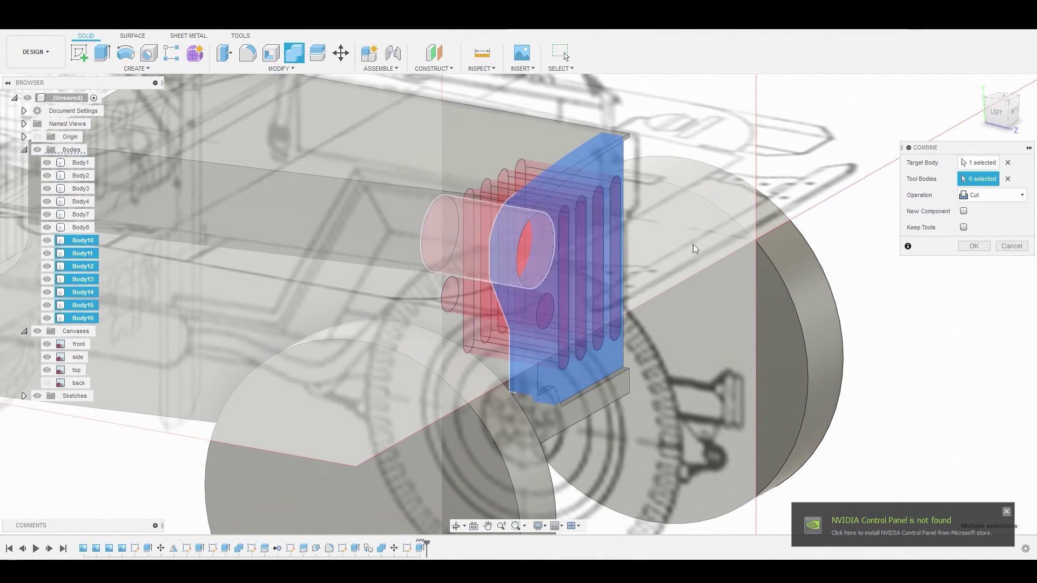
left_click(978, 246)
Hide all the blueprint canvases.
middle_click_drag(863, 252, 670, 238, "shift")
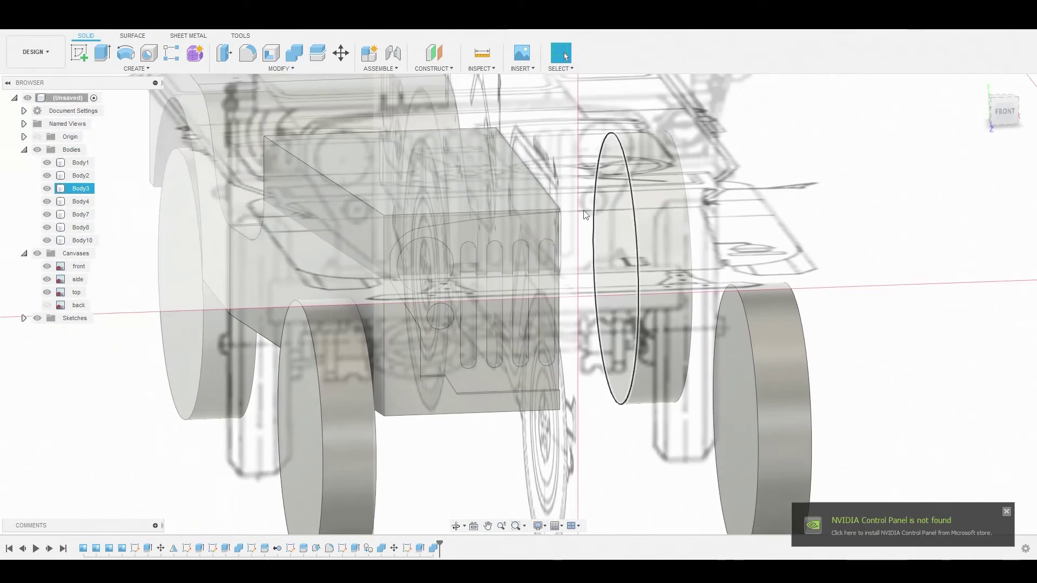
left_click(38, 253)
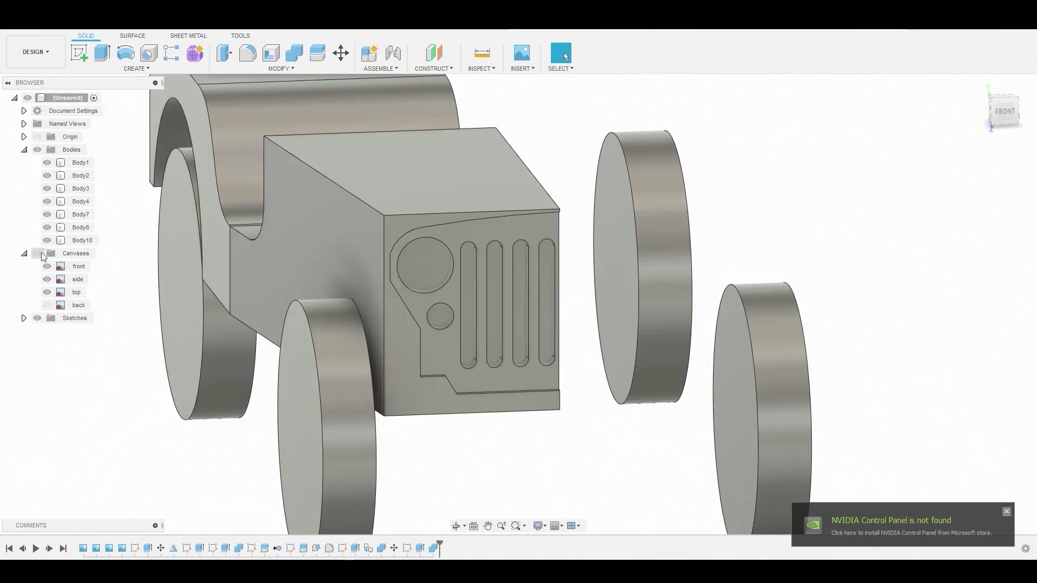
scroll(381, 225, "down", 3)
Mirror the front section, rear section and grille bodies across the vertical lengthwise origin plane to complete the jeep body.
middle_click_drag(605, 196, 529, 208, "shift")
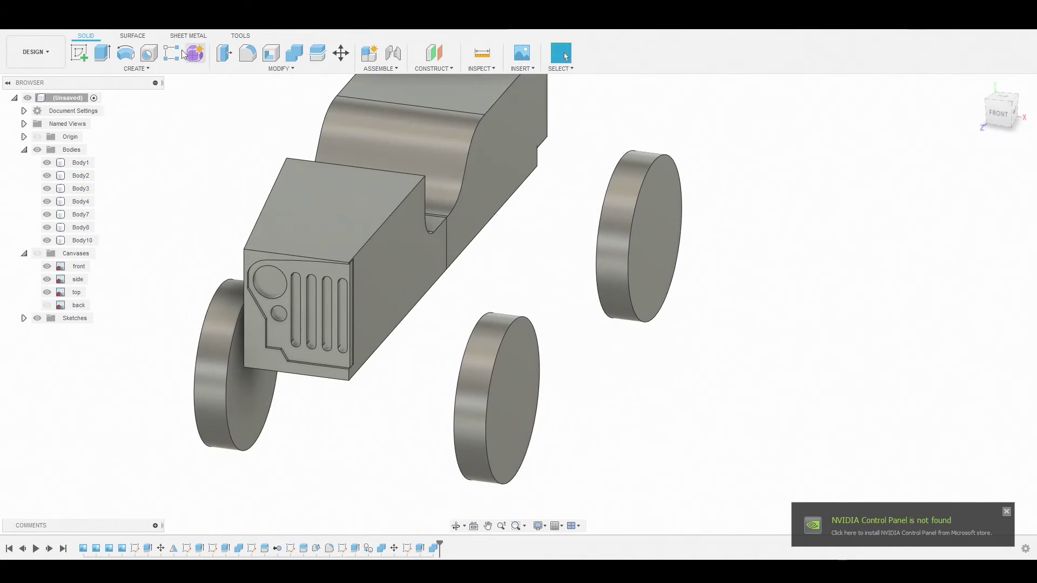
left_click(163, 70)
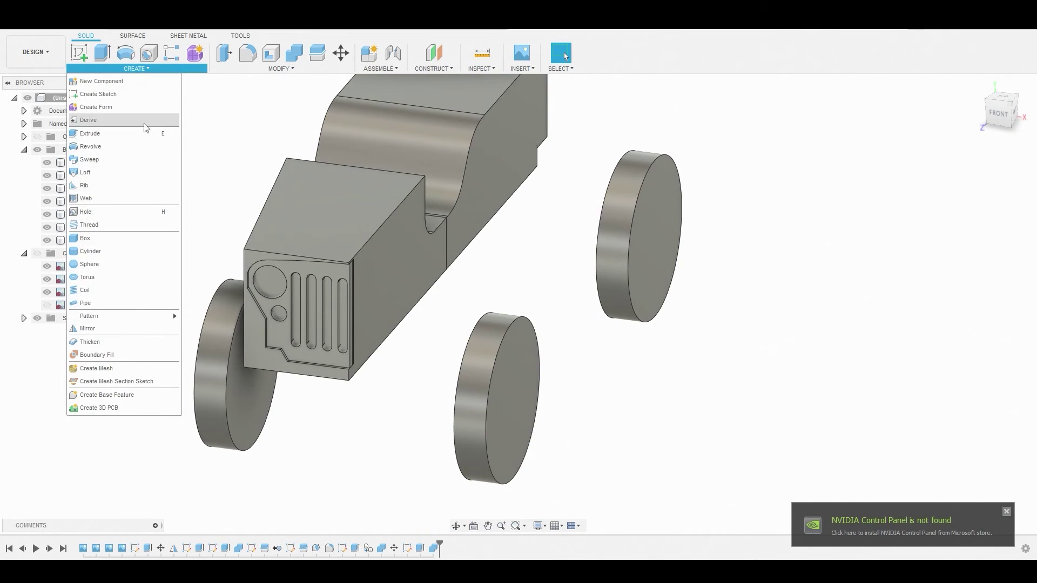
left_click(106, 326)
left_click(319, 242)
middle_click_drag(319, 241, 371, 218, "shift")
left_click(421, 284)
scroll(390, 136, "down", 3)
middle_click_drag(389, 135, 358, 171, "shift")
left_click(360, 174)
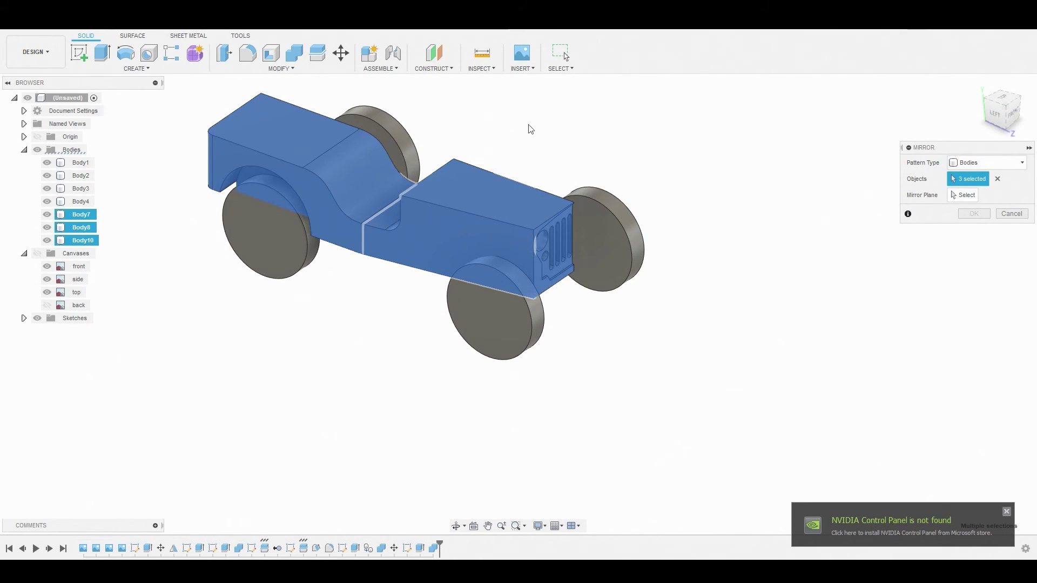
left_click(961, 195)
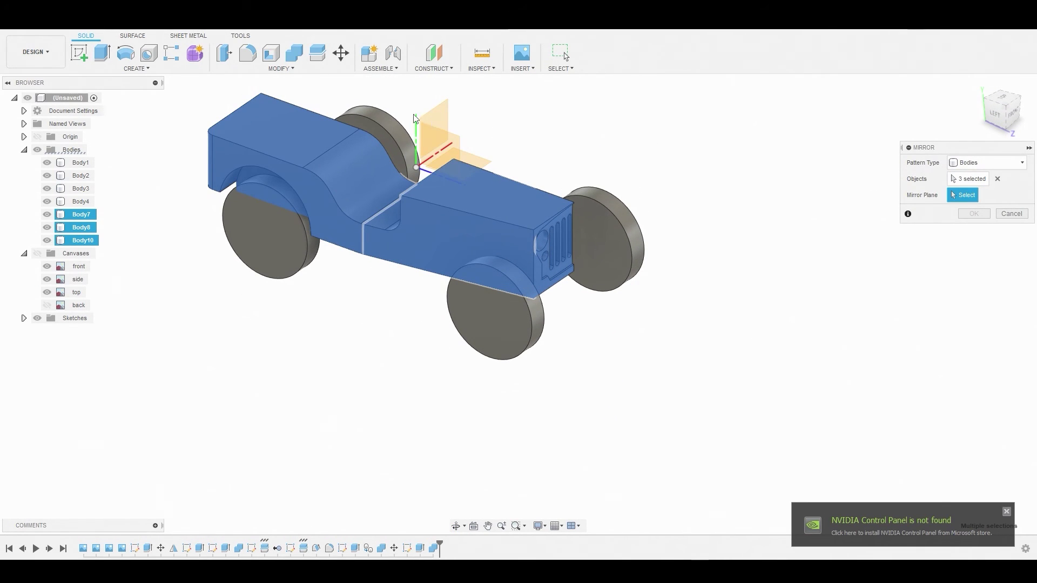
left_click(437, 134)
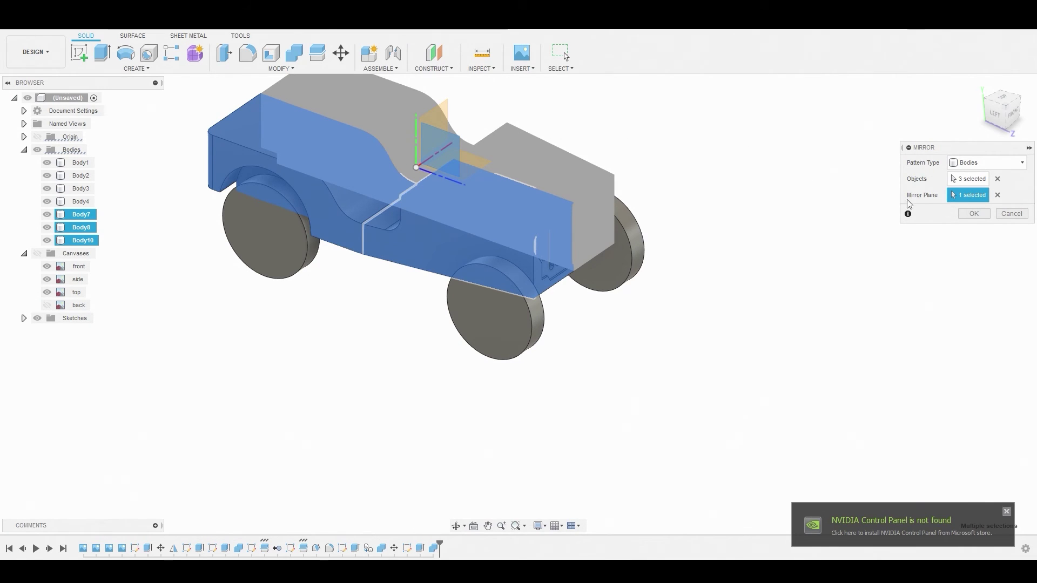
left_click(973, 214)
Fillet the two long upper side edges of the hood with a constant radius of about 0.52 mm.
middle_click_drag(566, 158, 476, 209, "shift")
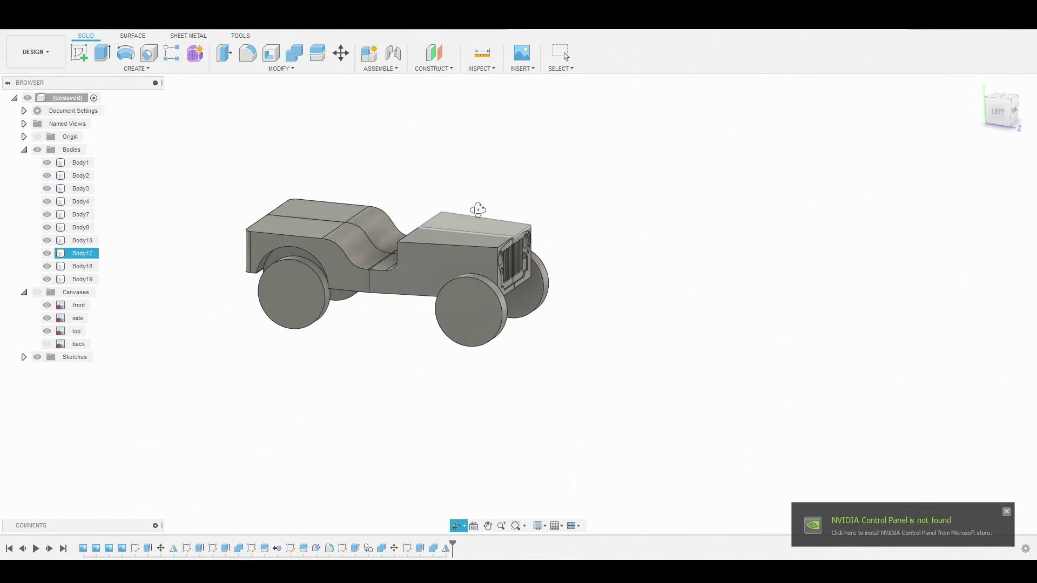
scroll(377, 346, "up", 5)
key("f")
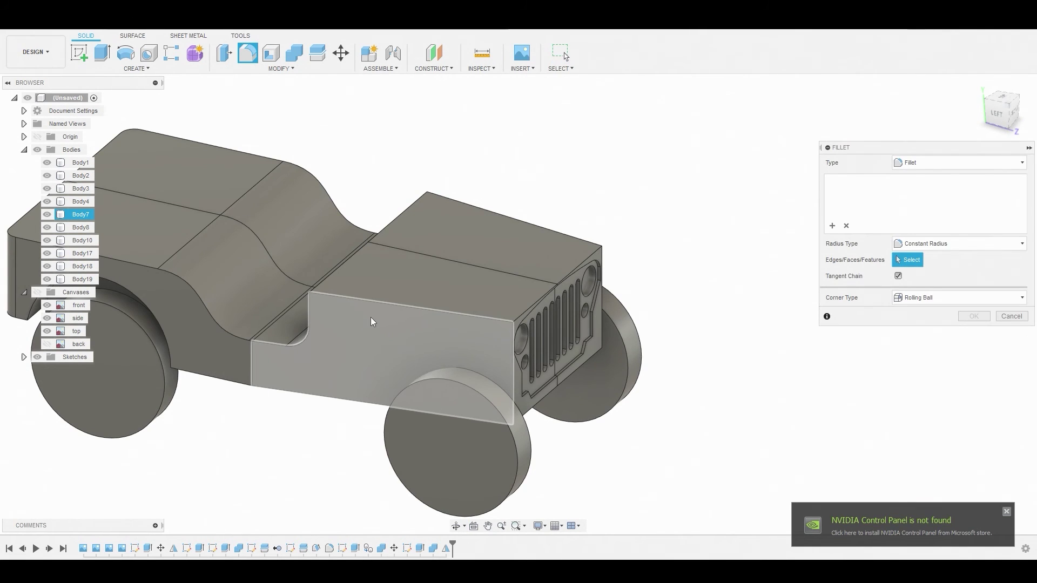
left_click(381, 301)
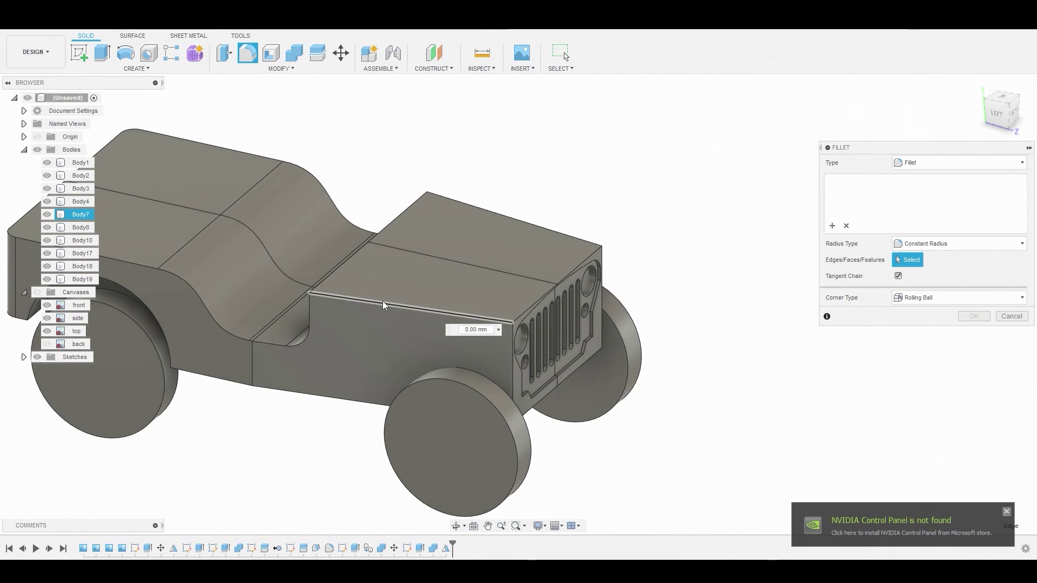
left_click(463, 202)
left_click_drag(464, 205, 466, 210)
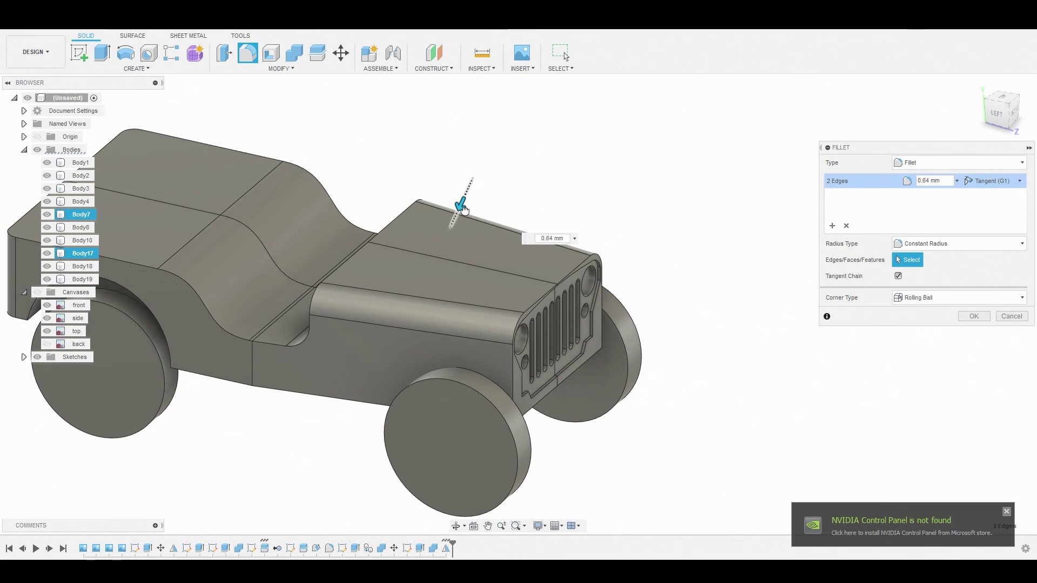
middle_click_drag(520, 268, 432, 281, "shift")
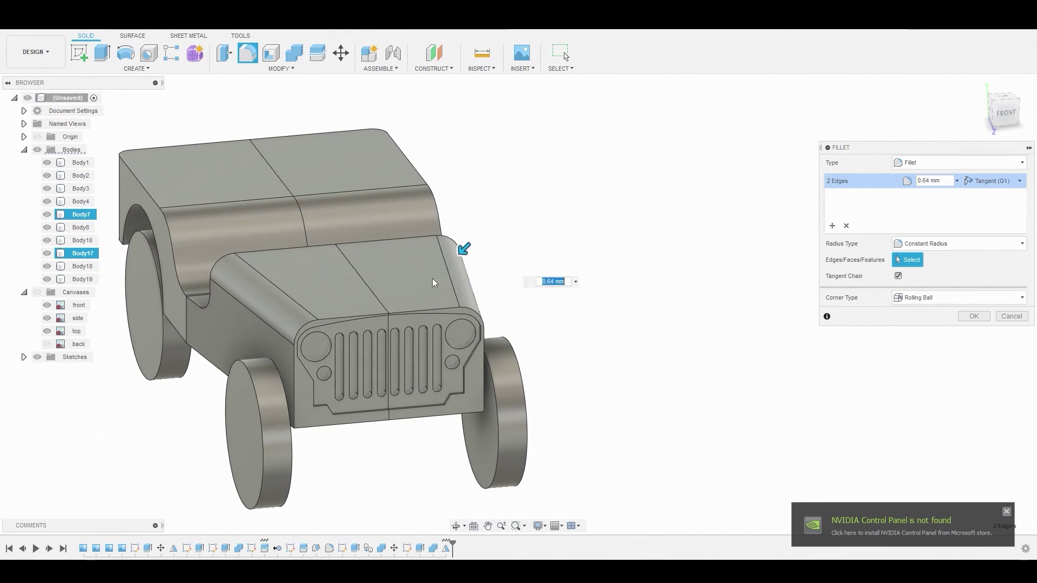
left_click(340, 340)
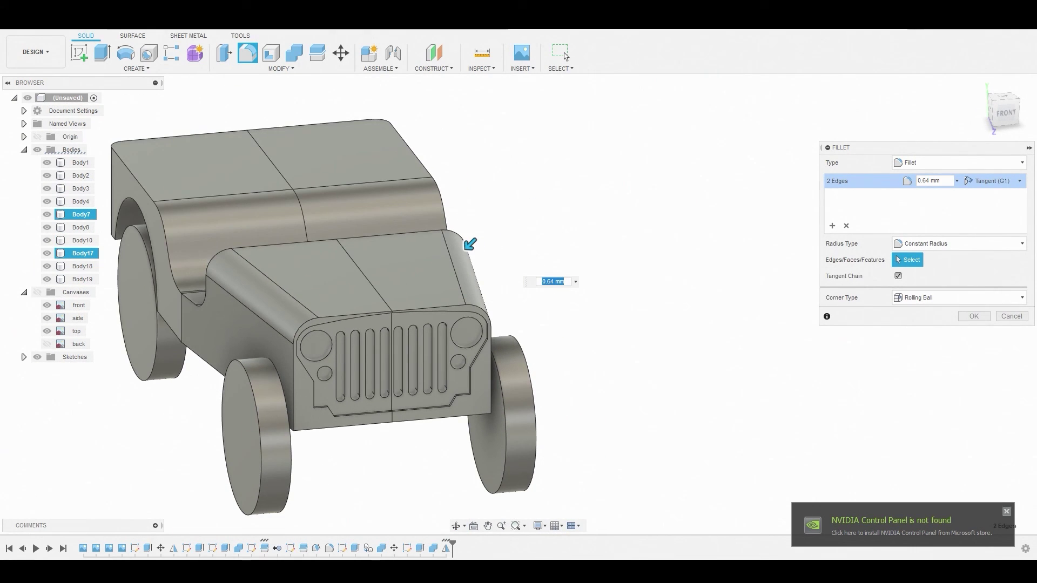
left_click_drag(470, 245, 473, 244)
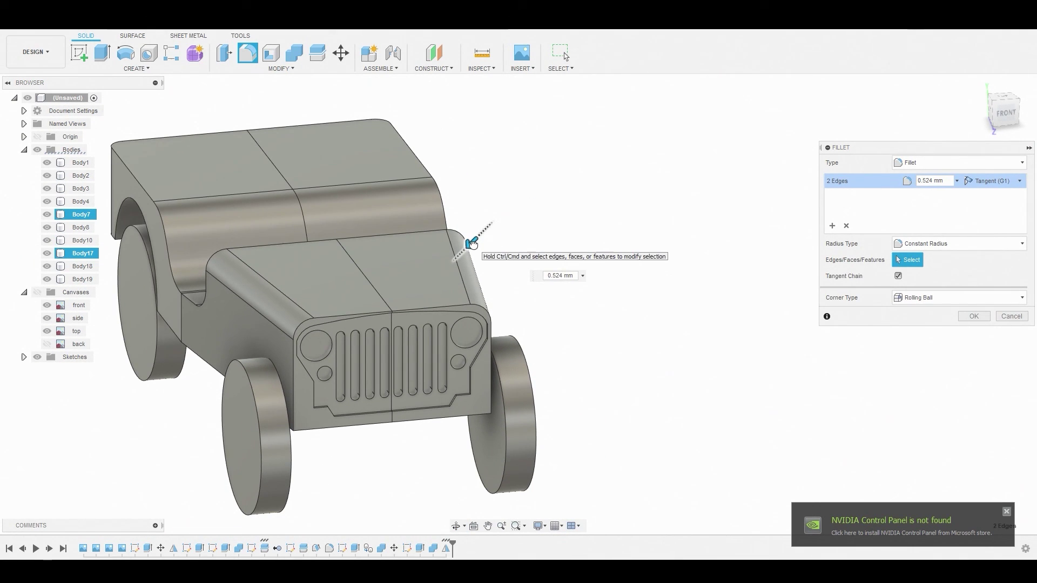